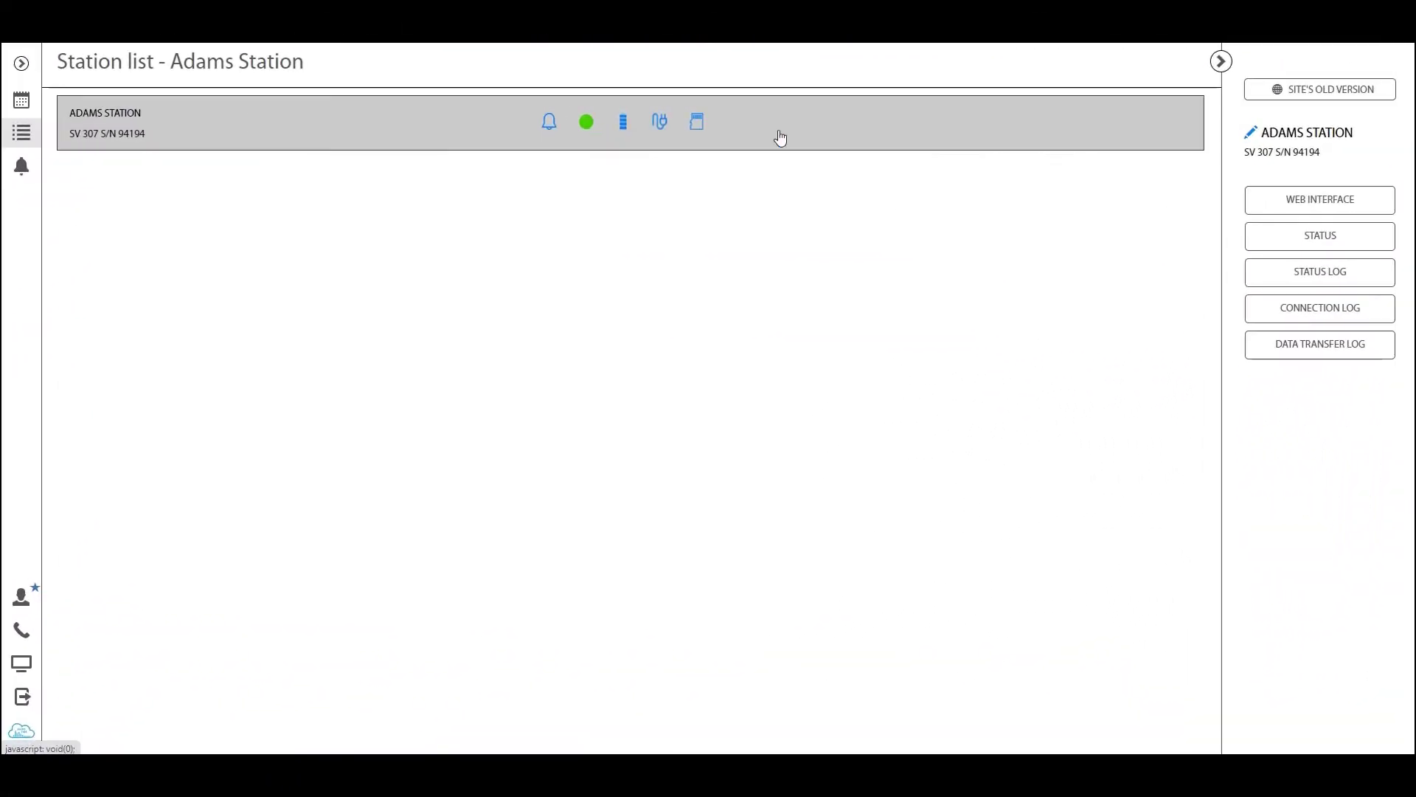
Open Adams Station's web interface from the Station list.
left_click(1314, 211)
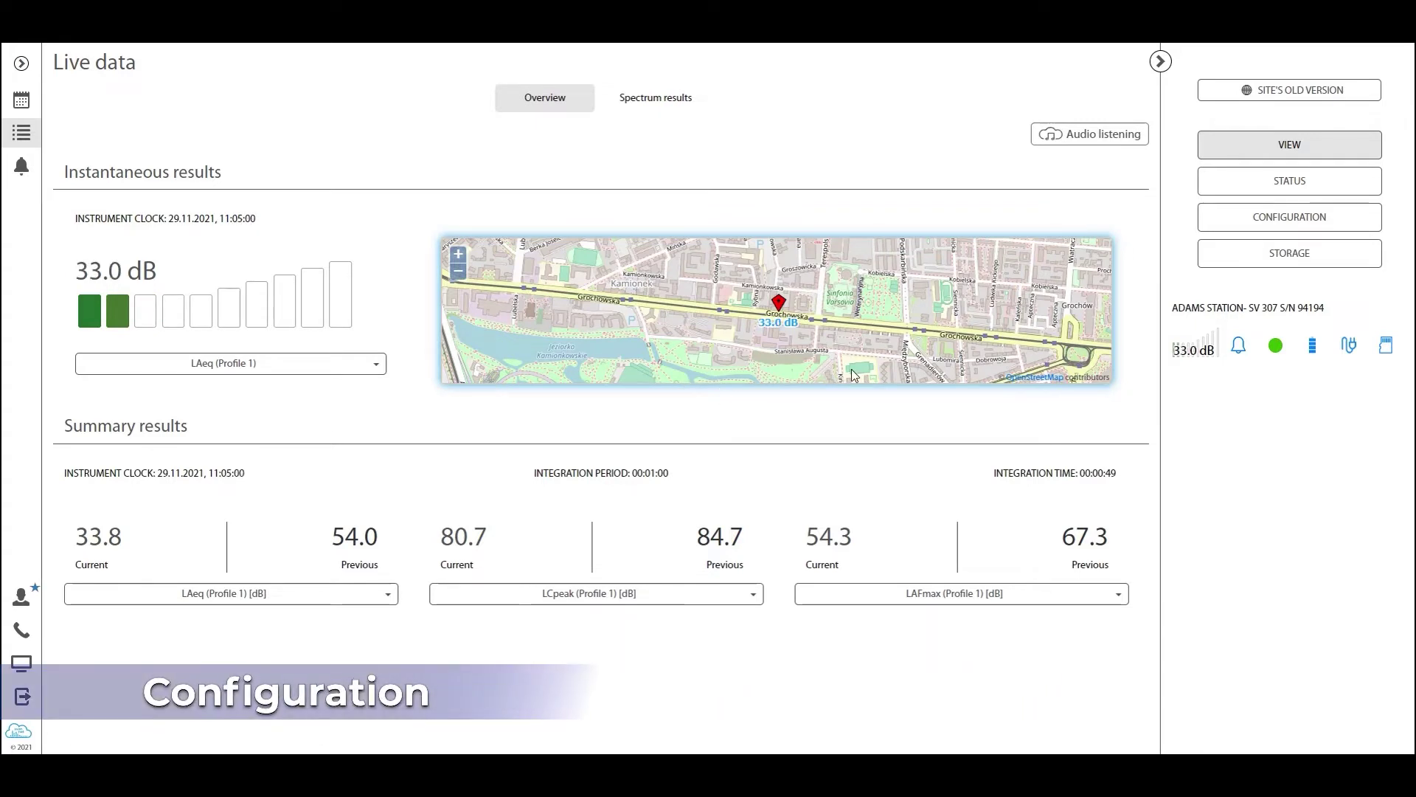
Open the station configuration and review the Profile 1 filter and detector, keeping A weighting and Fast.
left_click(1299, 224)
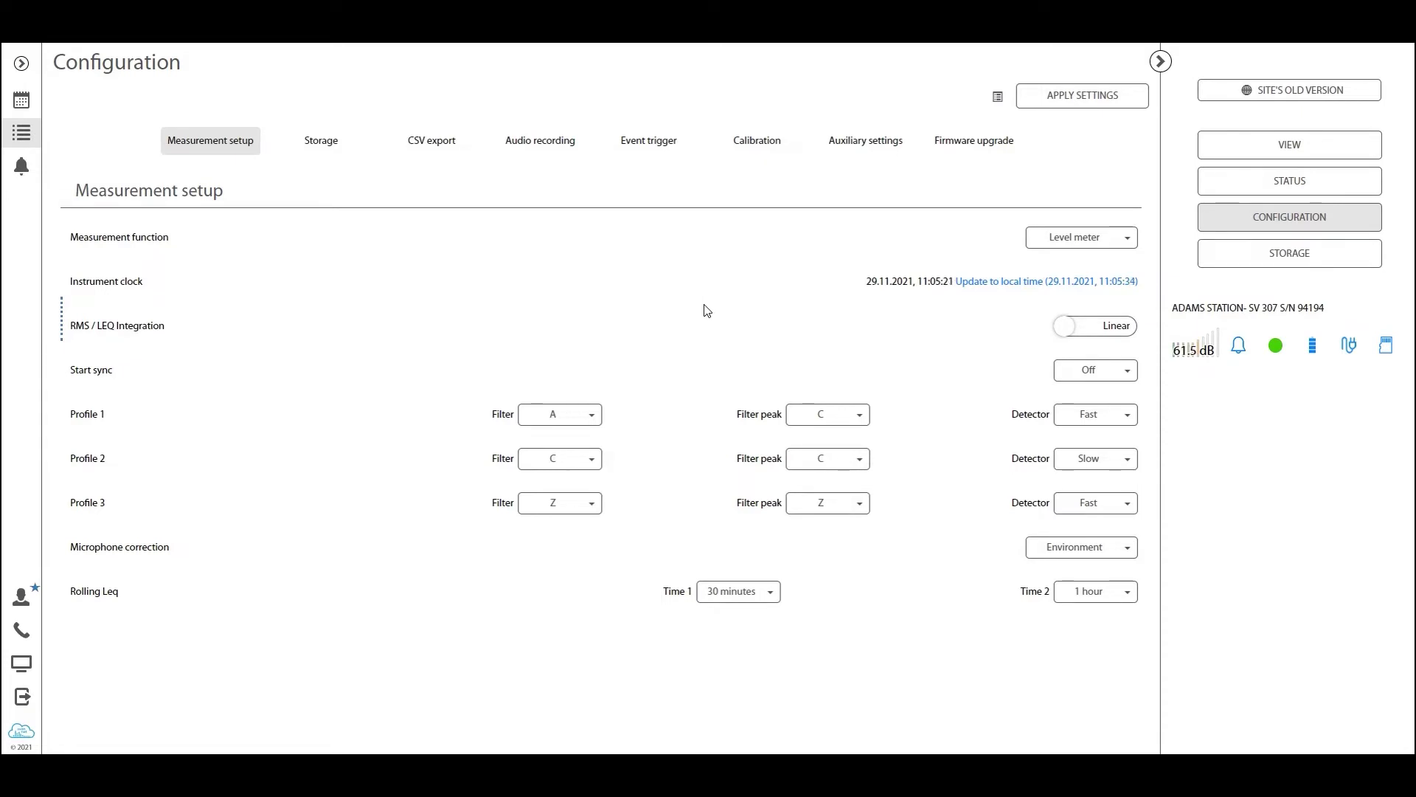
left_click_drag(1248, 311, 1277, 310)
left_click(586, 420)
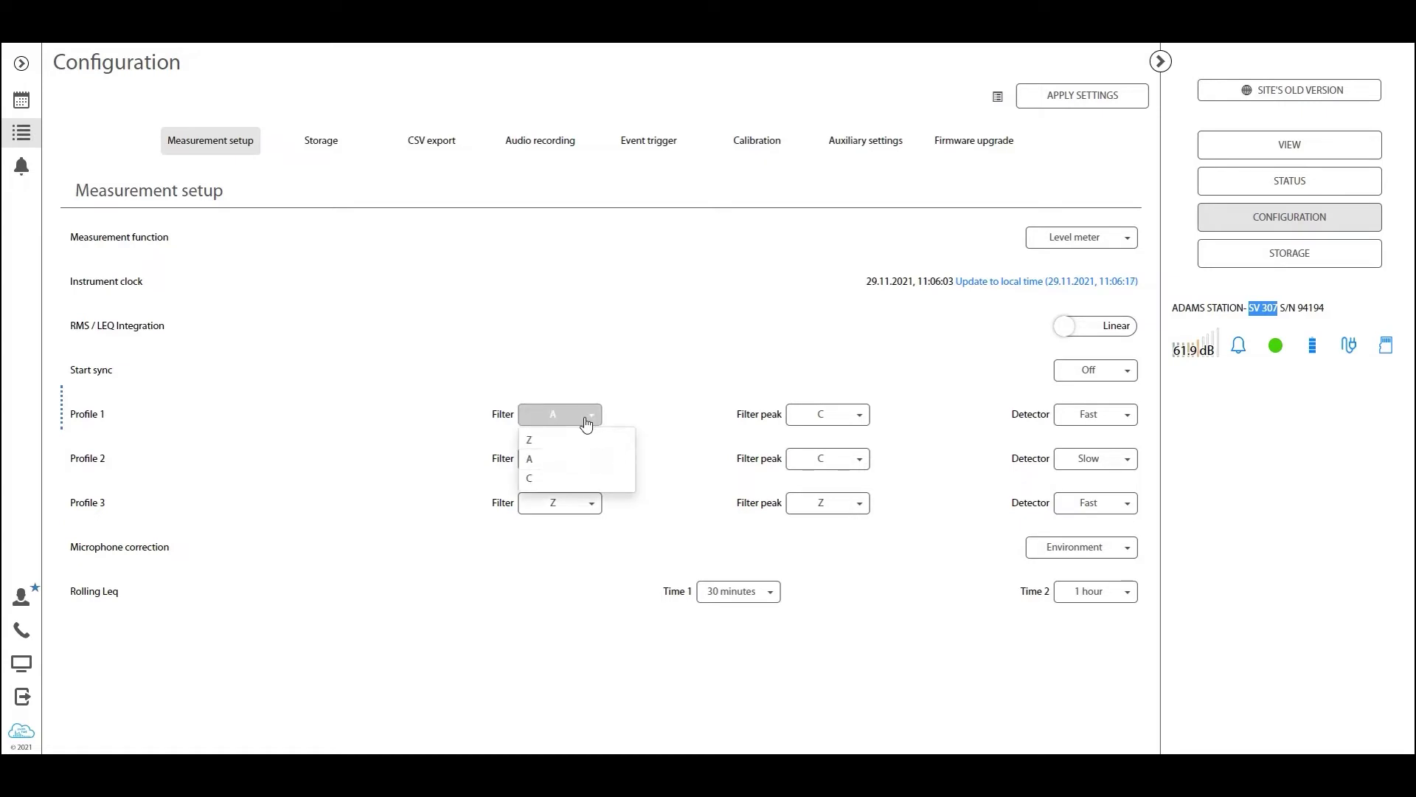
left_click(572, 460)
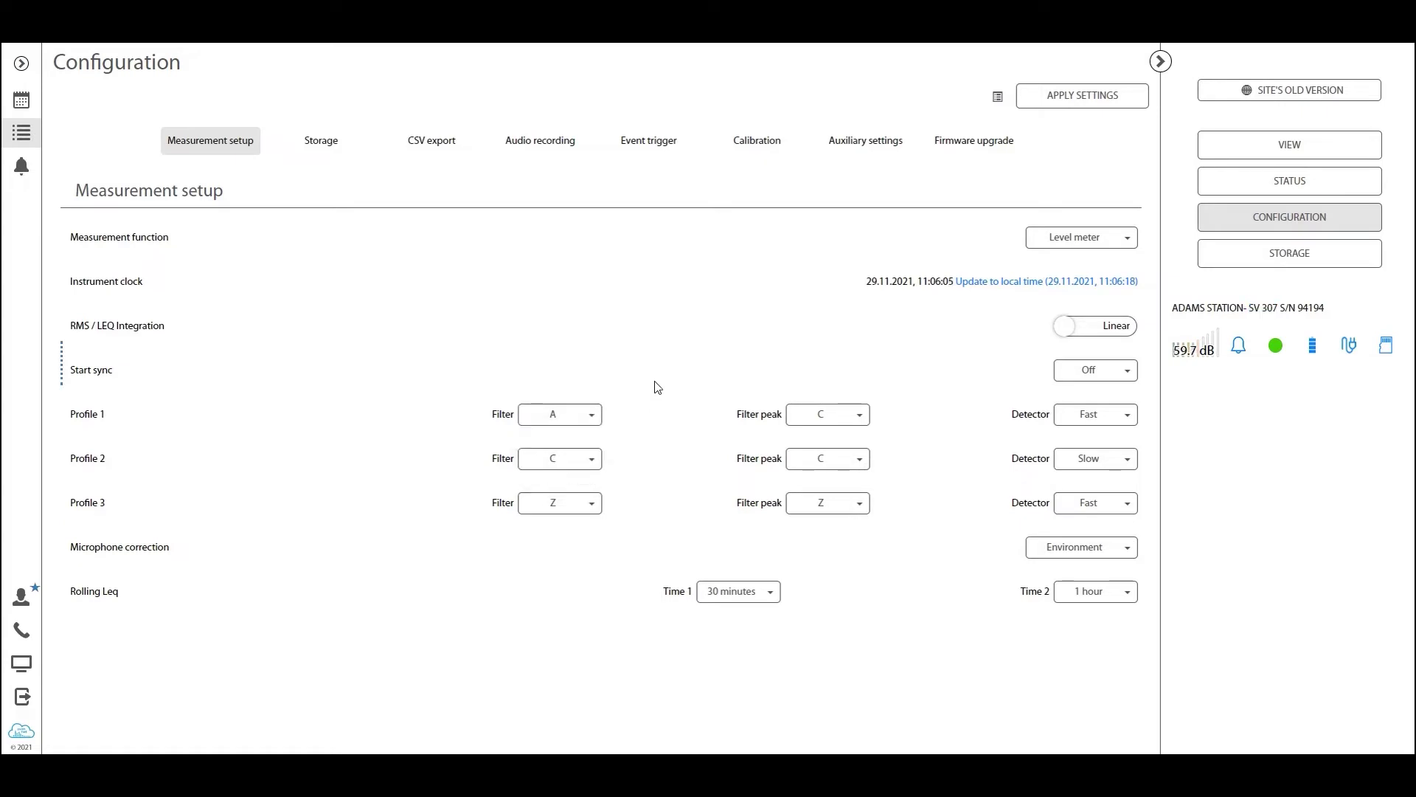
left_click(1108, 425)
left_click(906, 408)
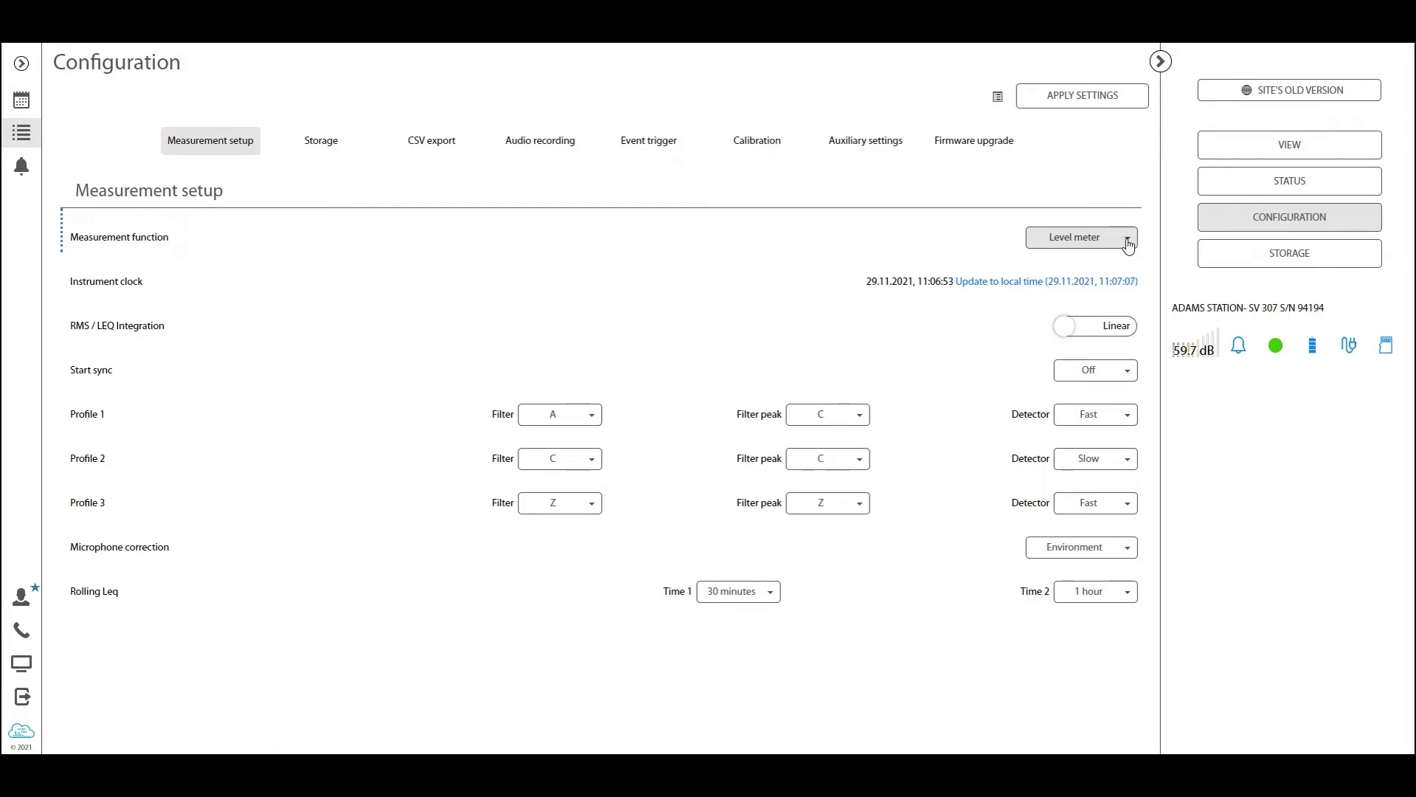
left_click(1129, 246)
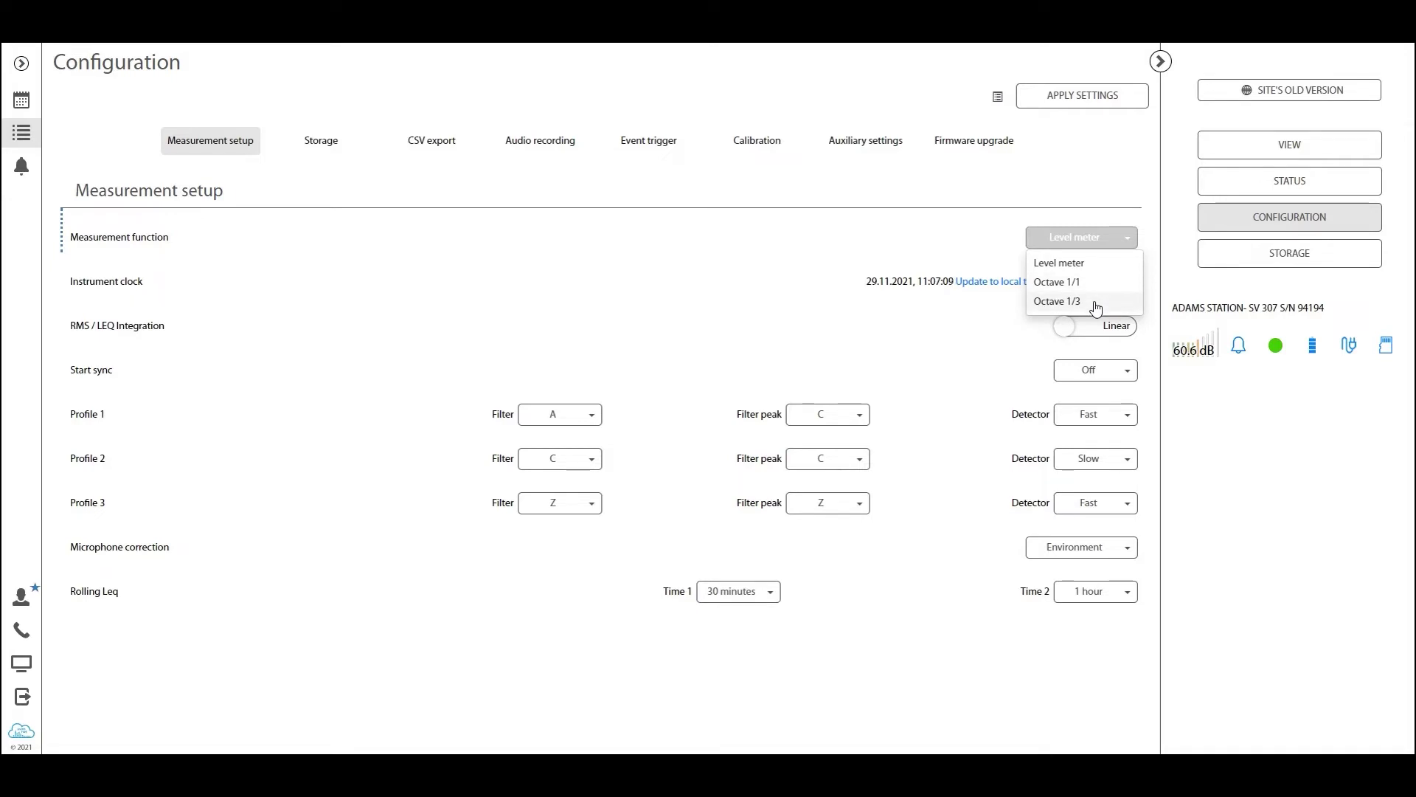
left_click(841, 245)
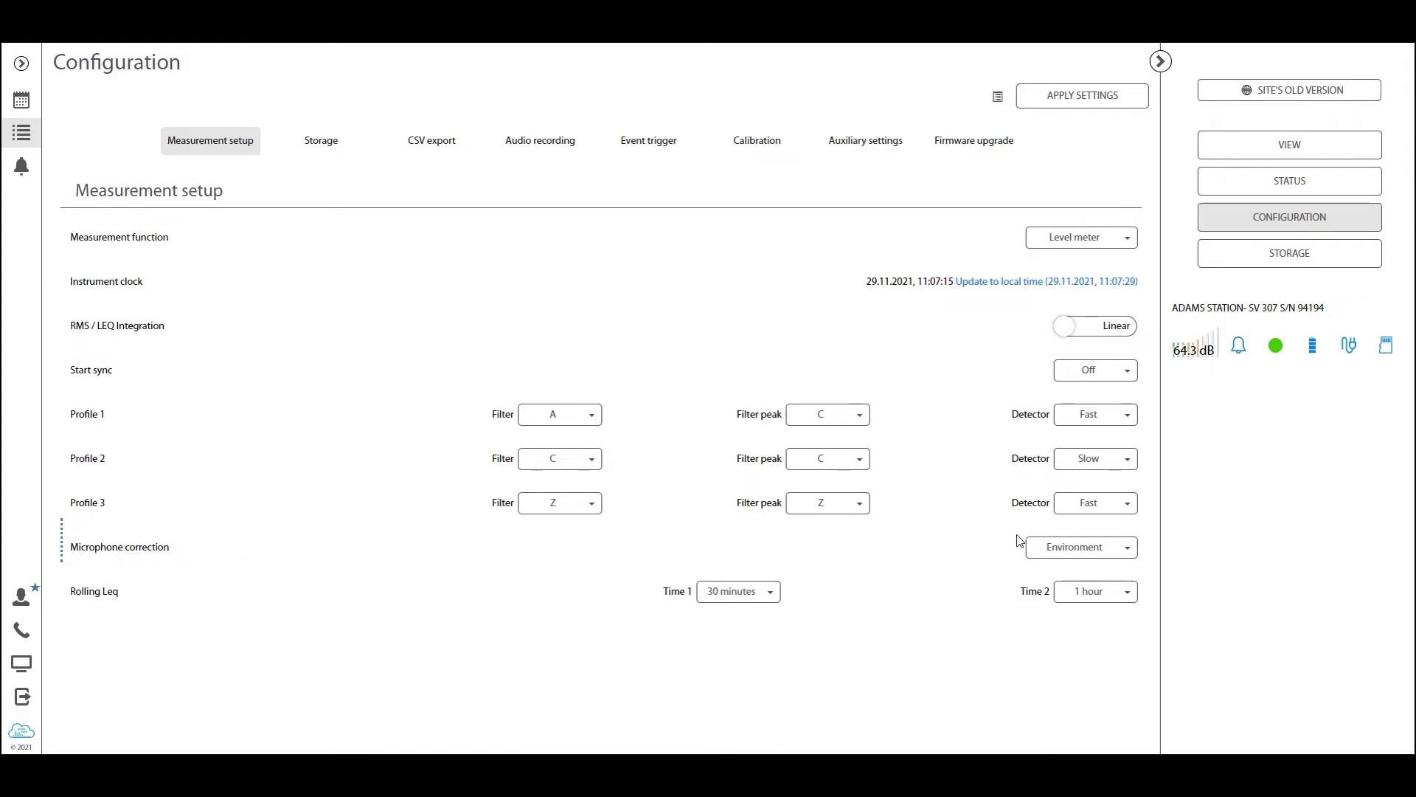
left_click(1127, 555)
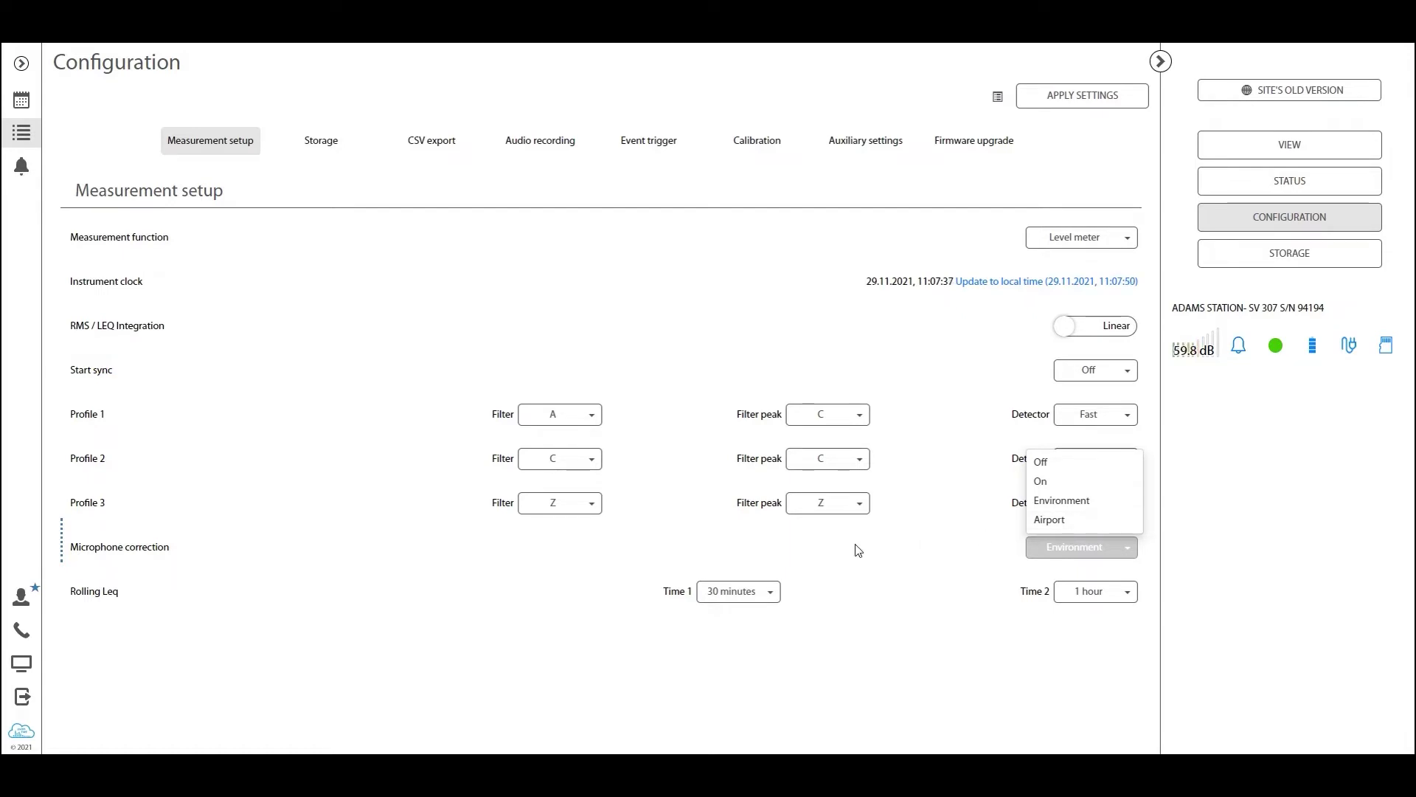
left_click(856, 552)
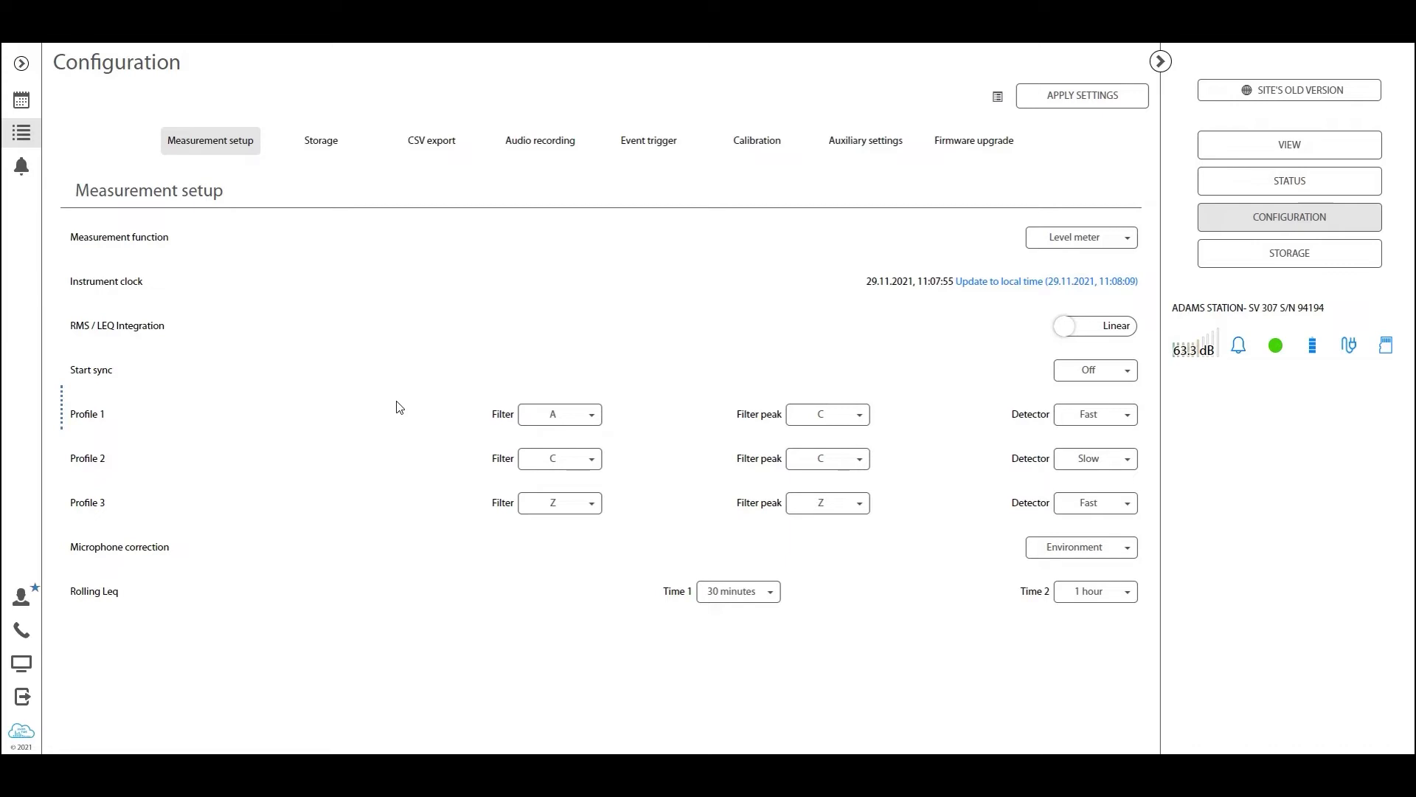
In Storage settings, set the summary step to 08:00:00 and turn on Profile 1 LAFmax saving.
left_click(322, 145)
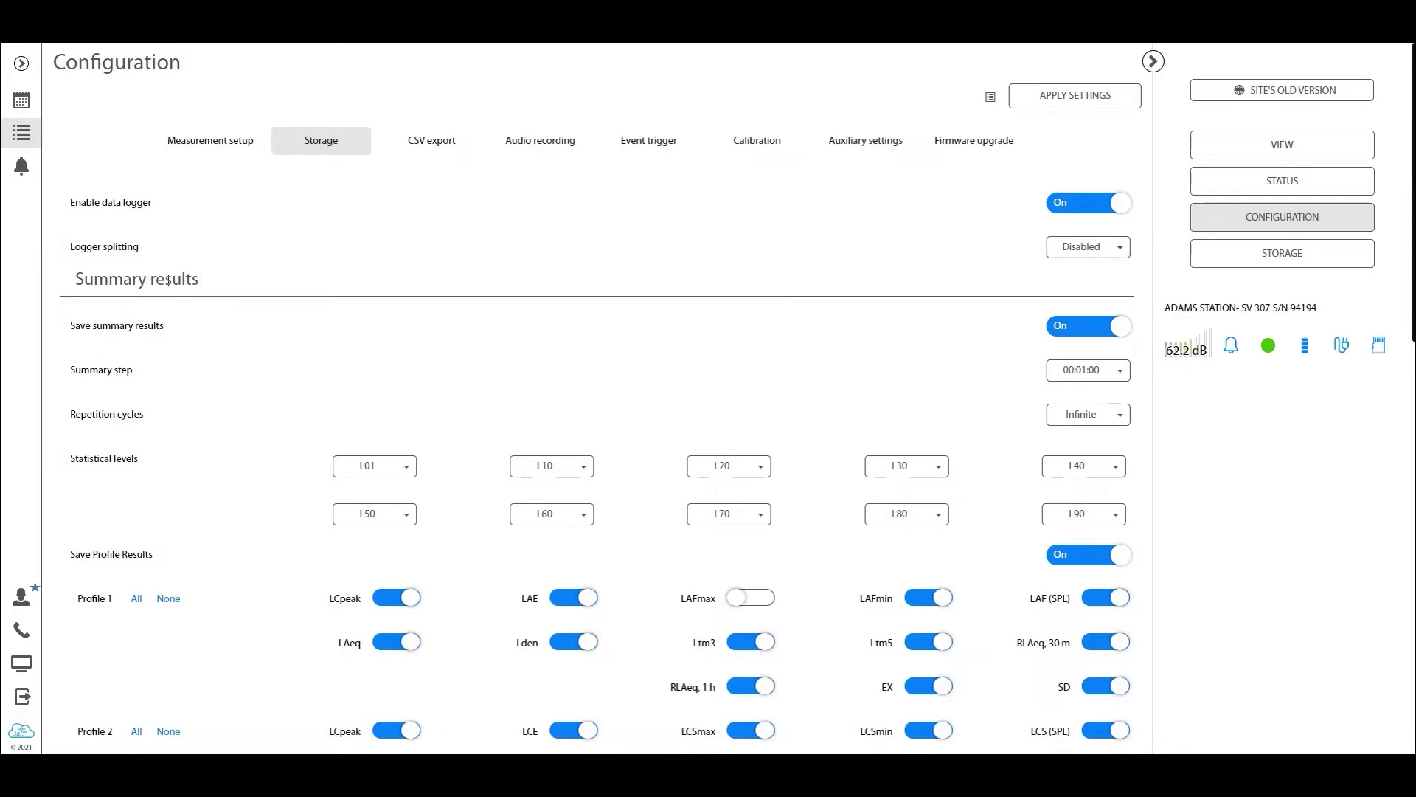
scroll(281, 310, "down", 12)
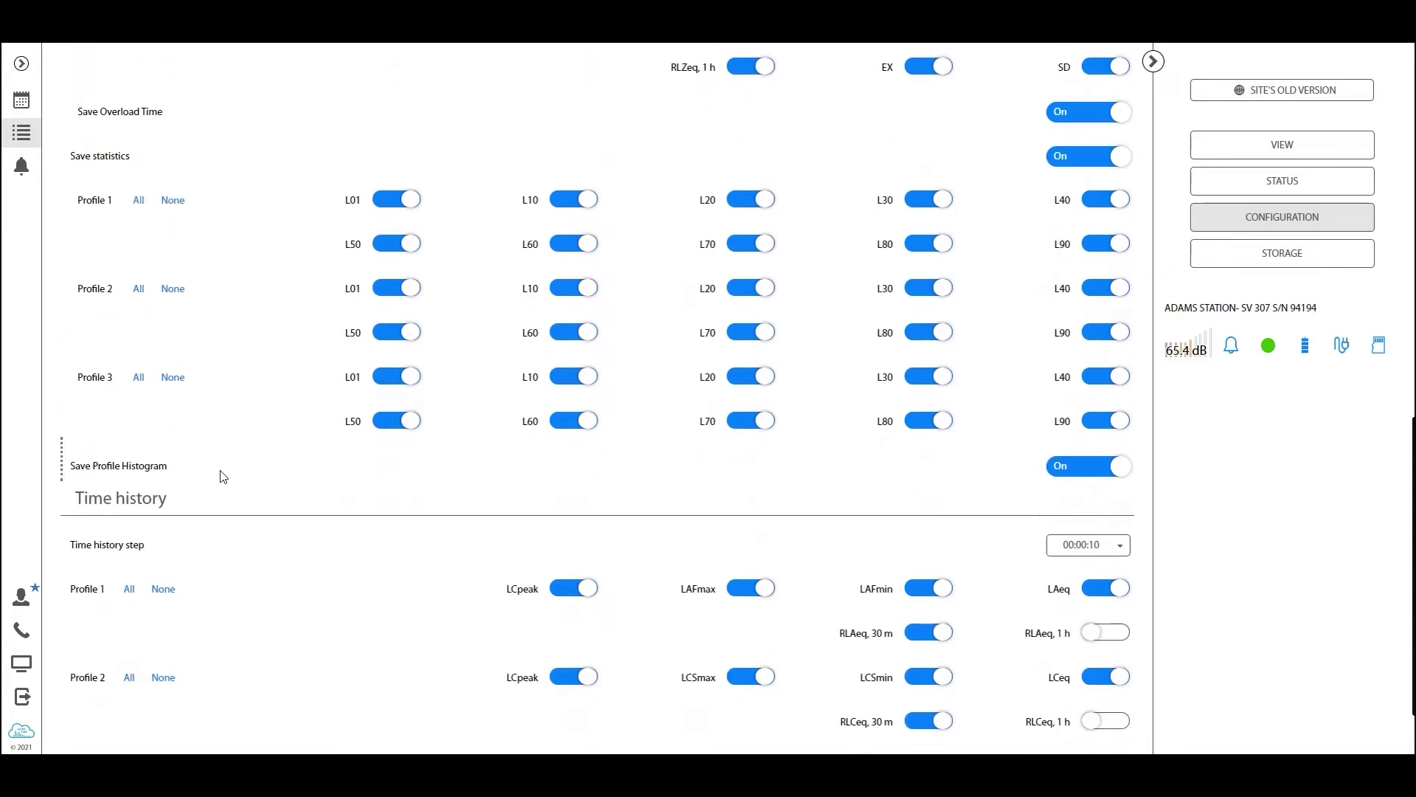
scroll(289, 504, "up", 15)
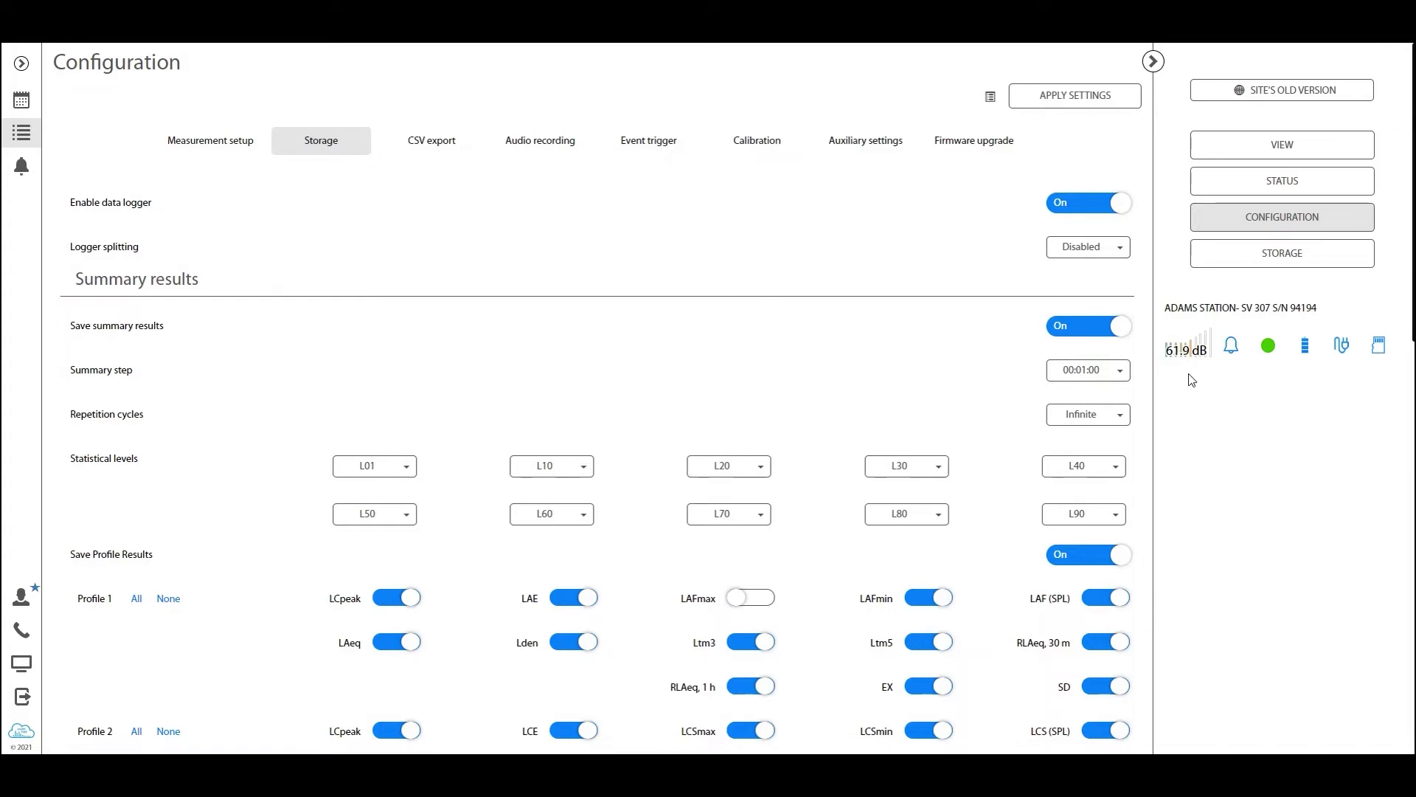
left_click(1120, 373)
scroll(1118, 420, "down", 20)
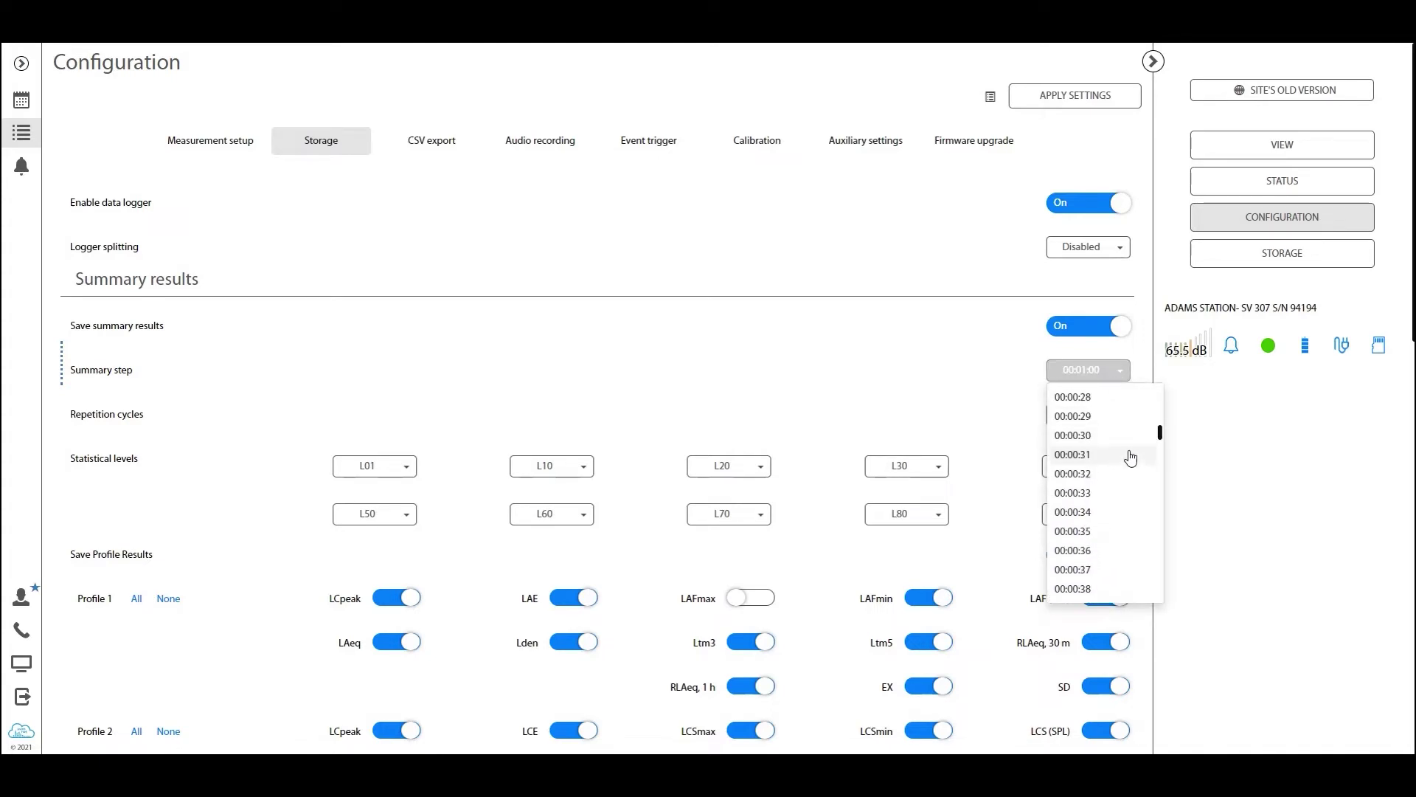
scroll(1121, 492, "down", 10)
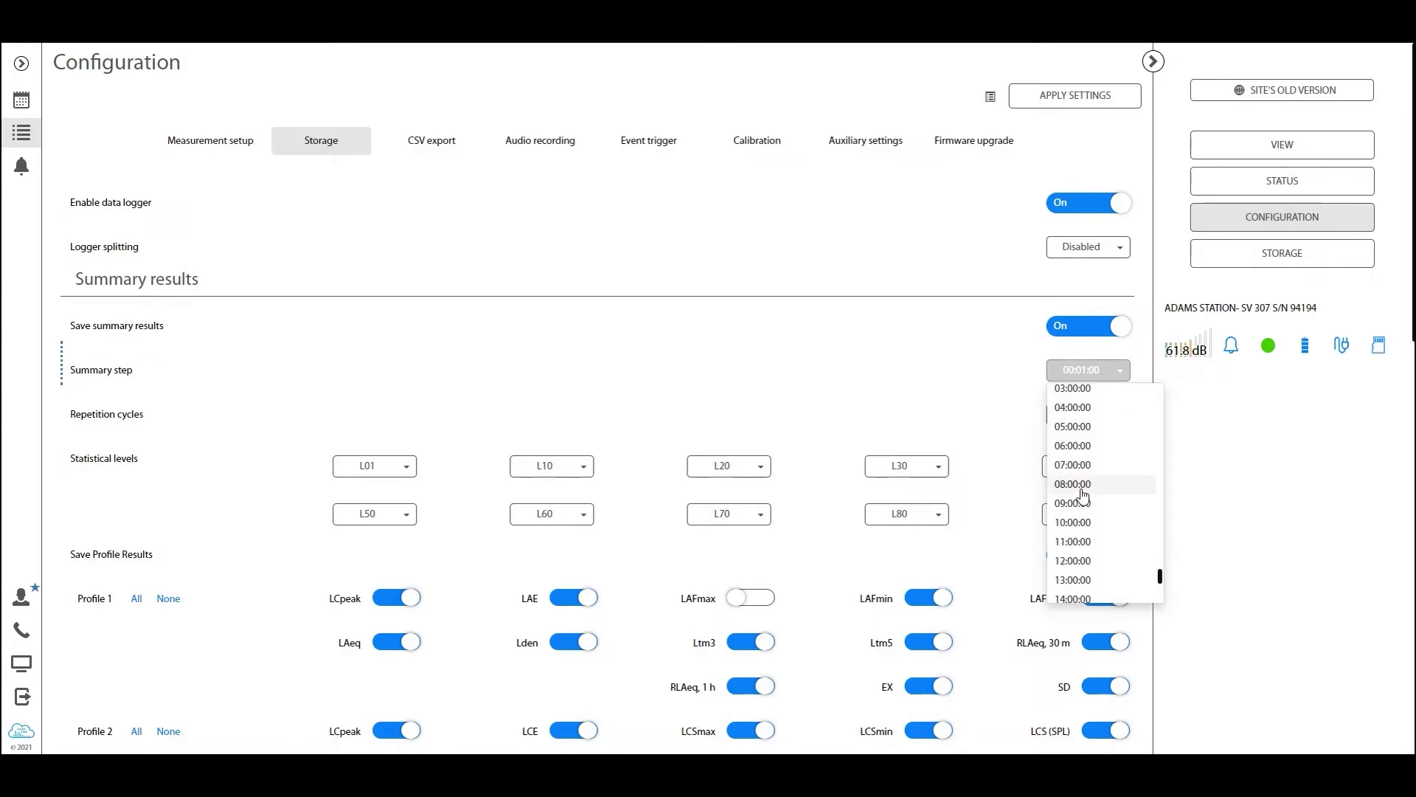
left_click(1081, 495)
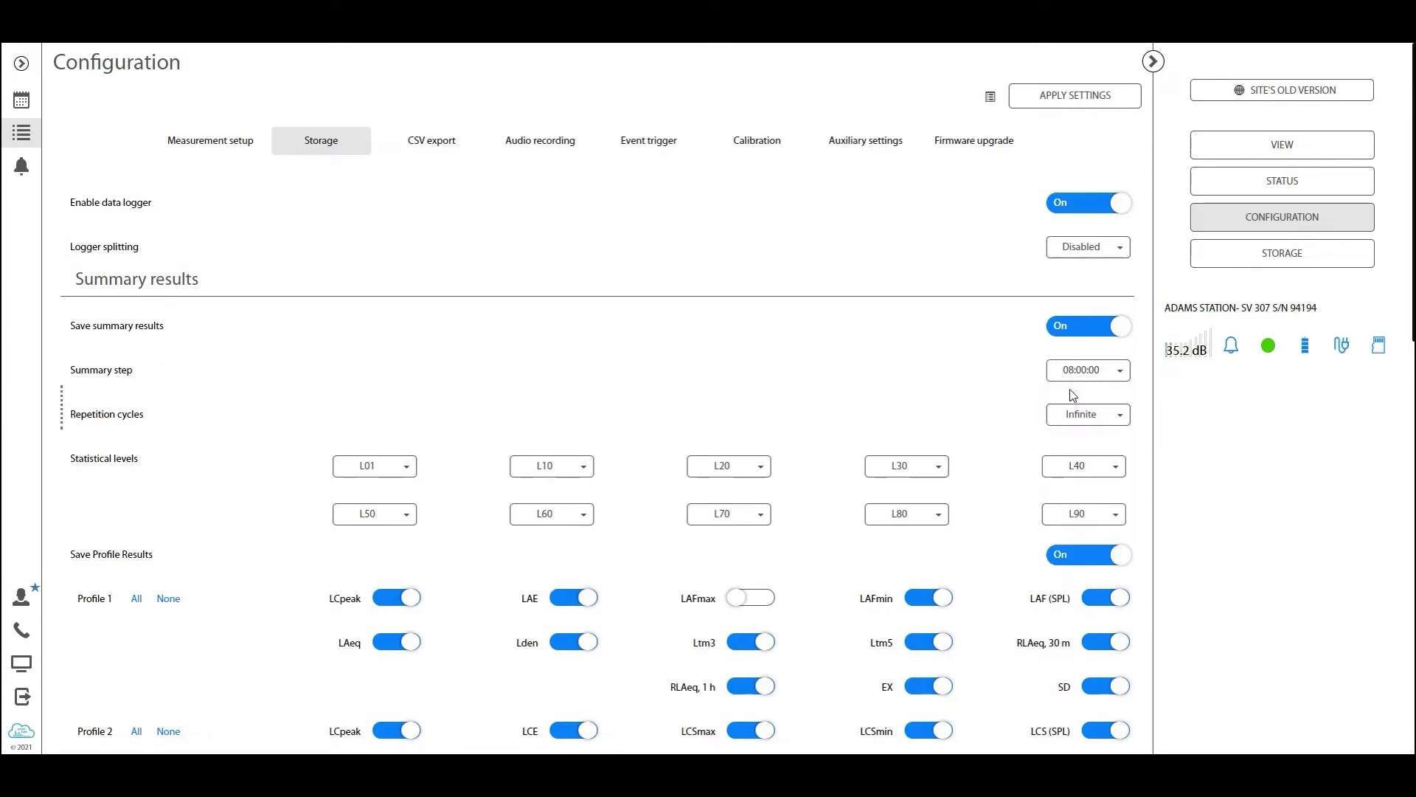
scroll(974, 389, "down", 2)
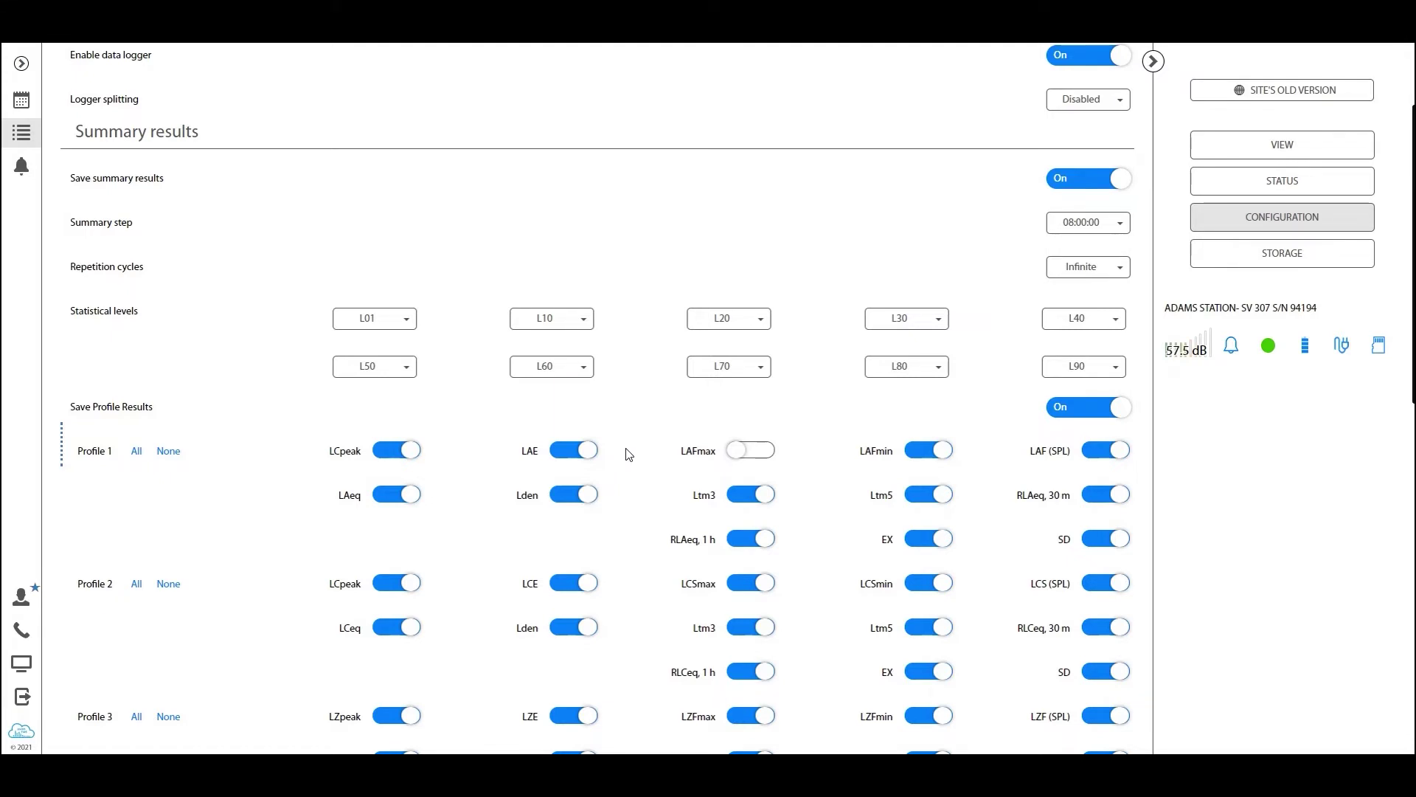
left_click(757, 451)
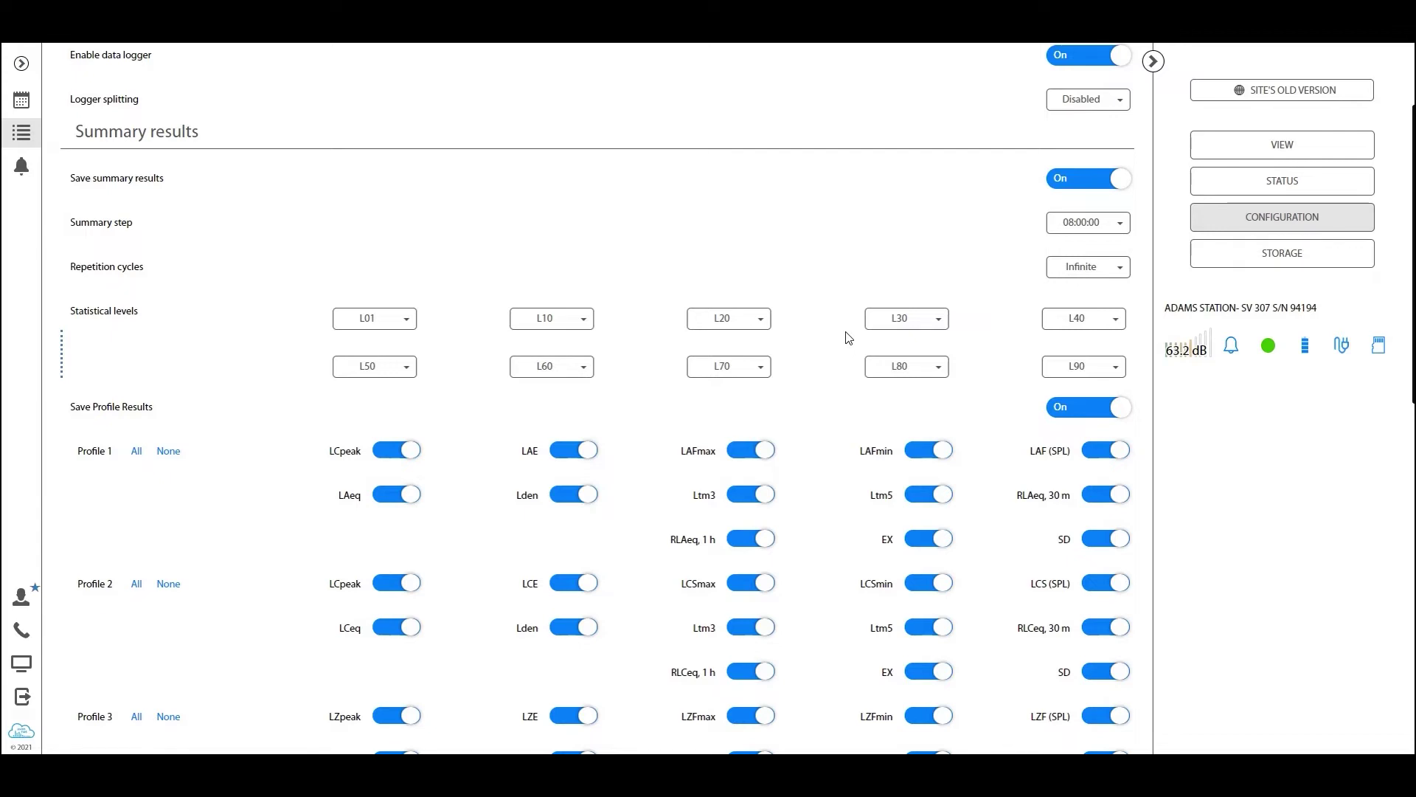
Change the Time history step to 00:00:01.
scroll(848, 339, "down", 12)
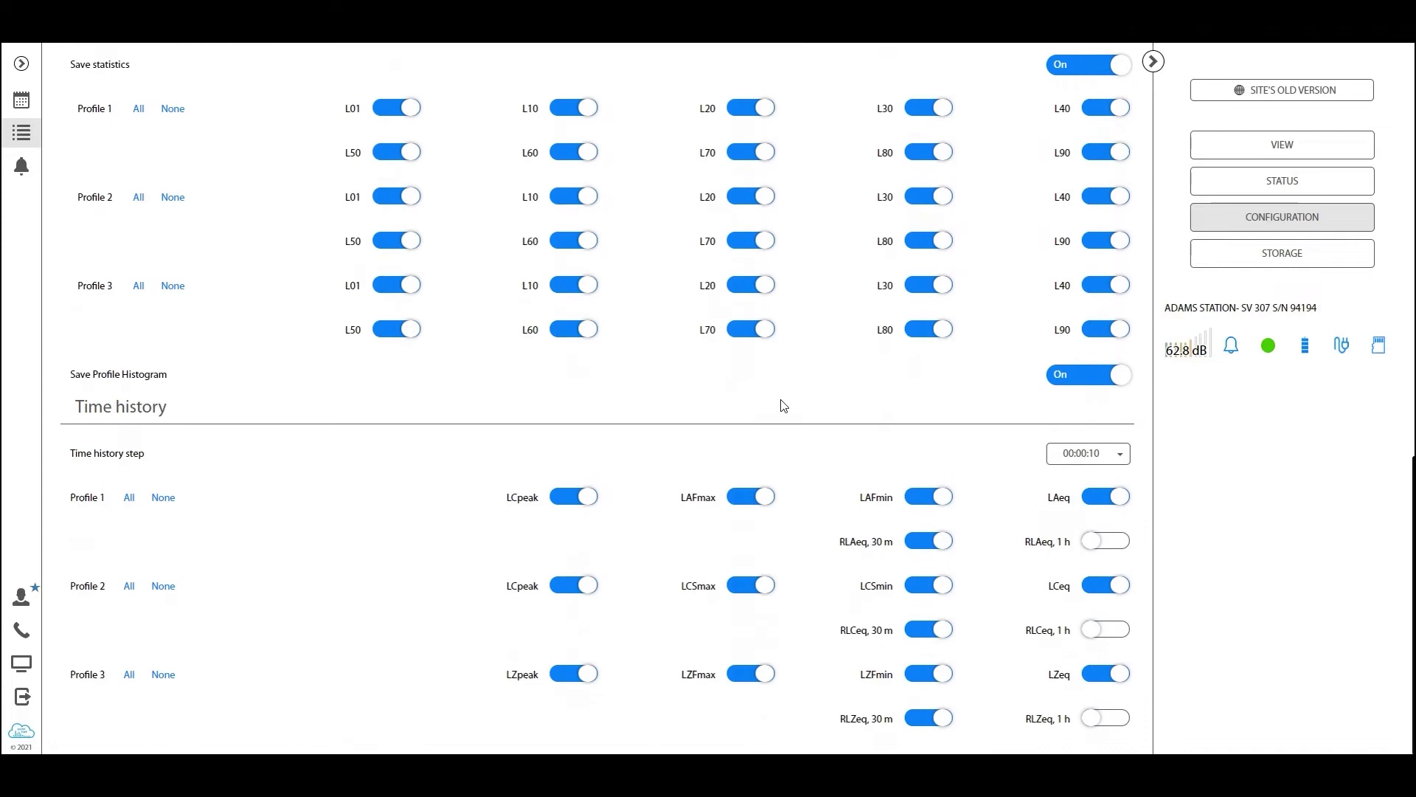
left_click(1119, 454)
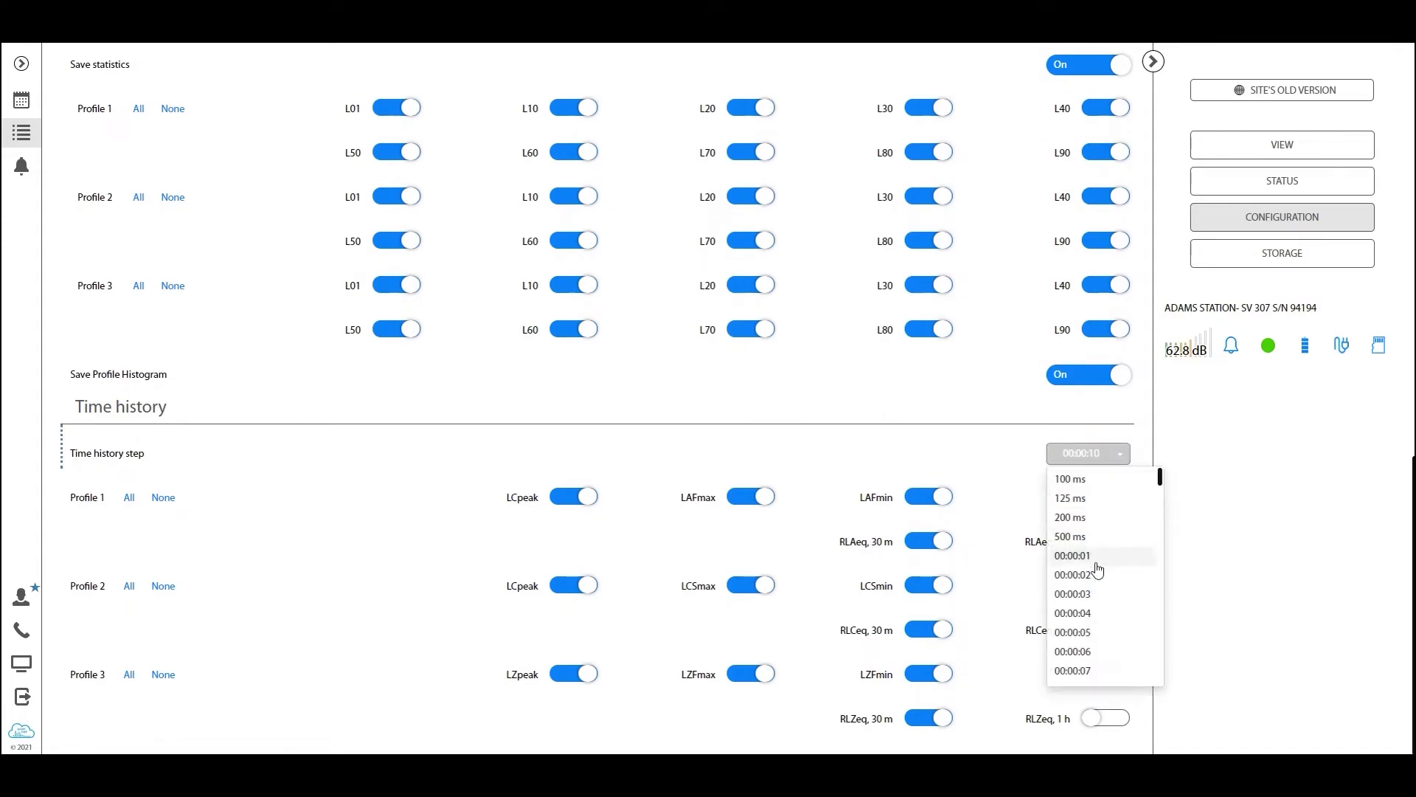
left_click(1090, 557)
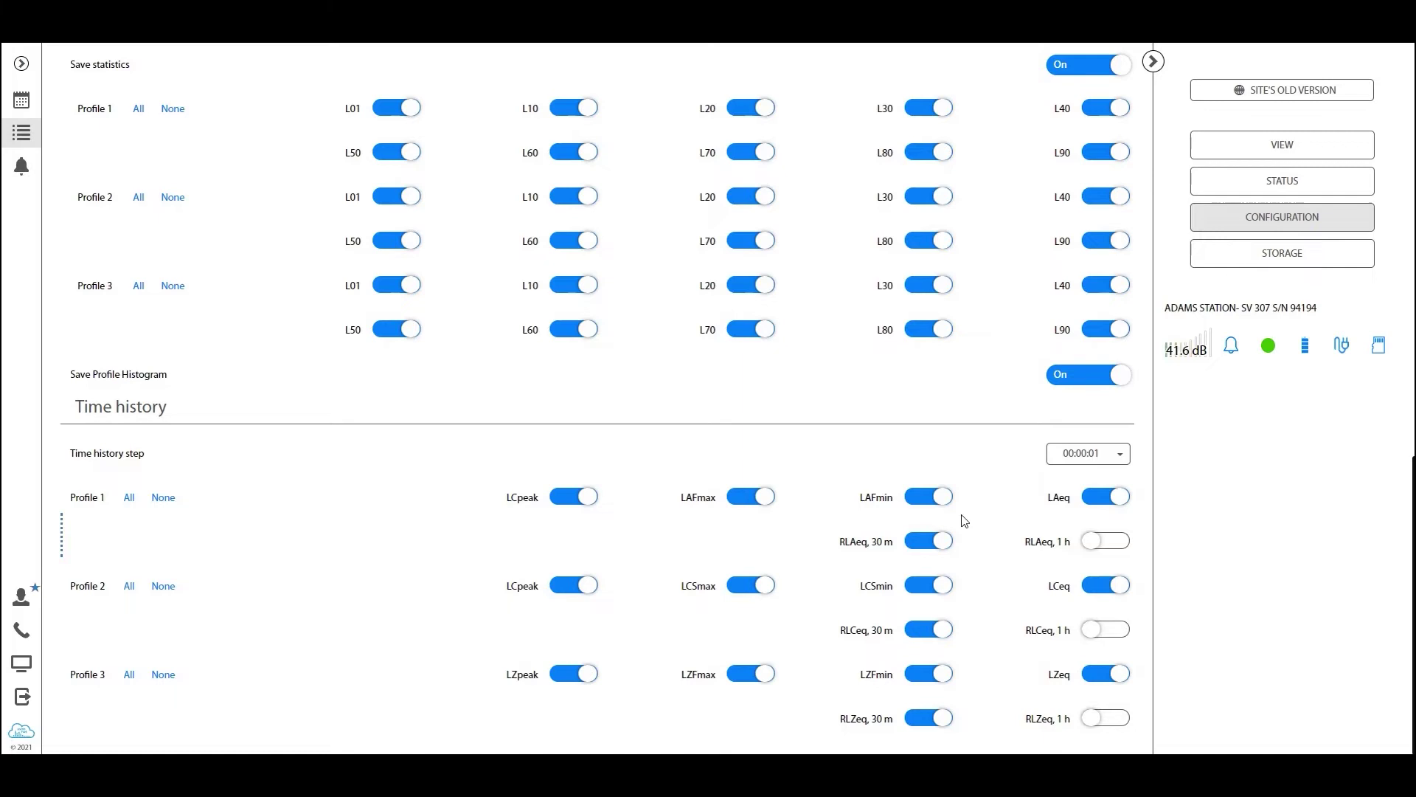
scroll(1046, 499, "up", 3)
scroll(1046, 499, "up", 9)
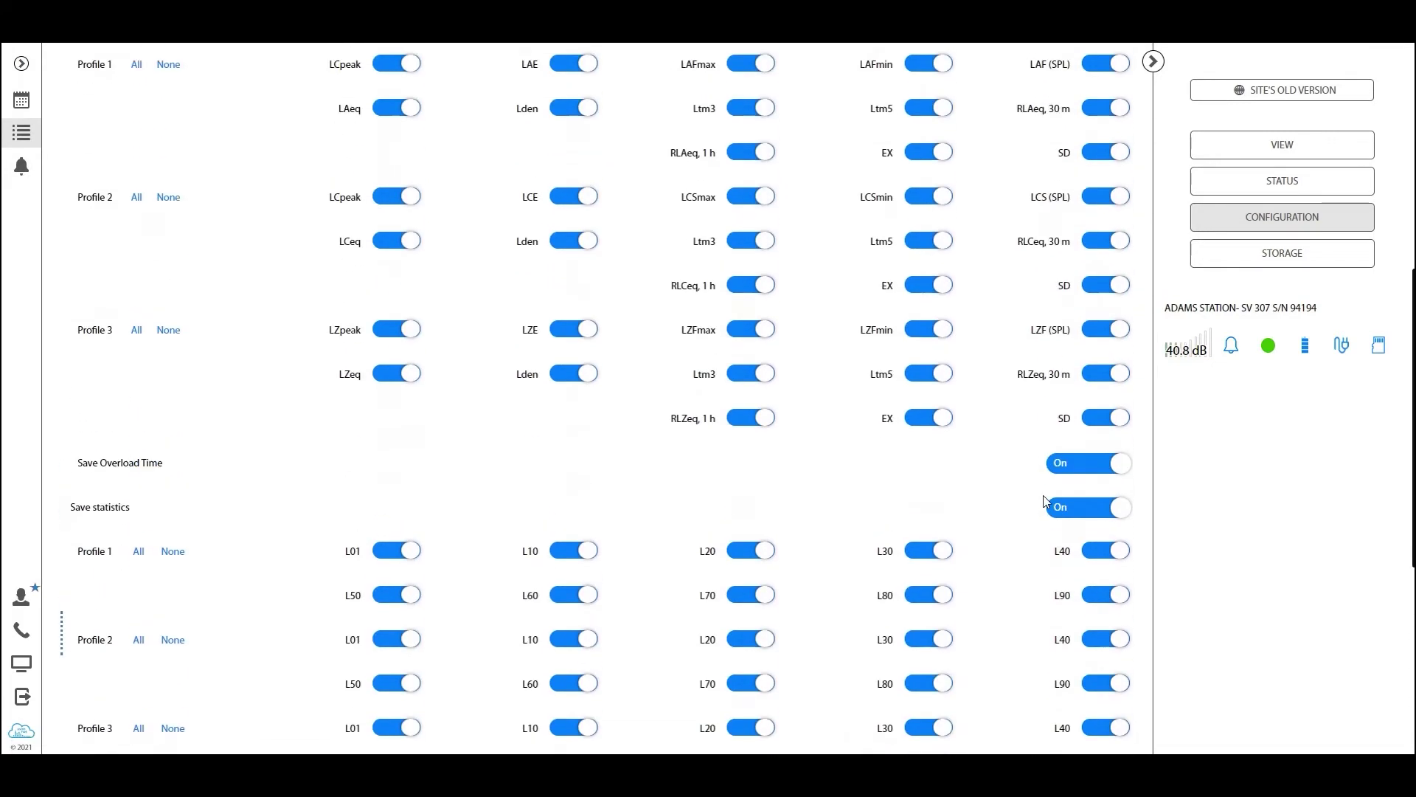
scroll(1043, 498, "down", 12)
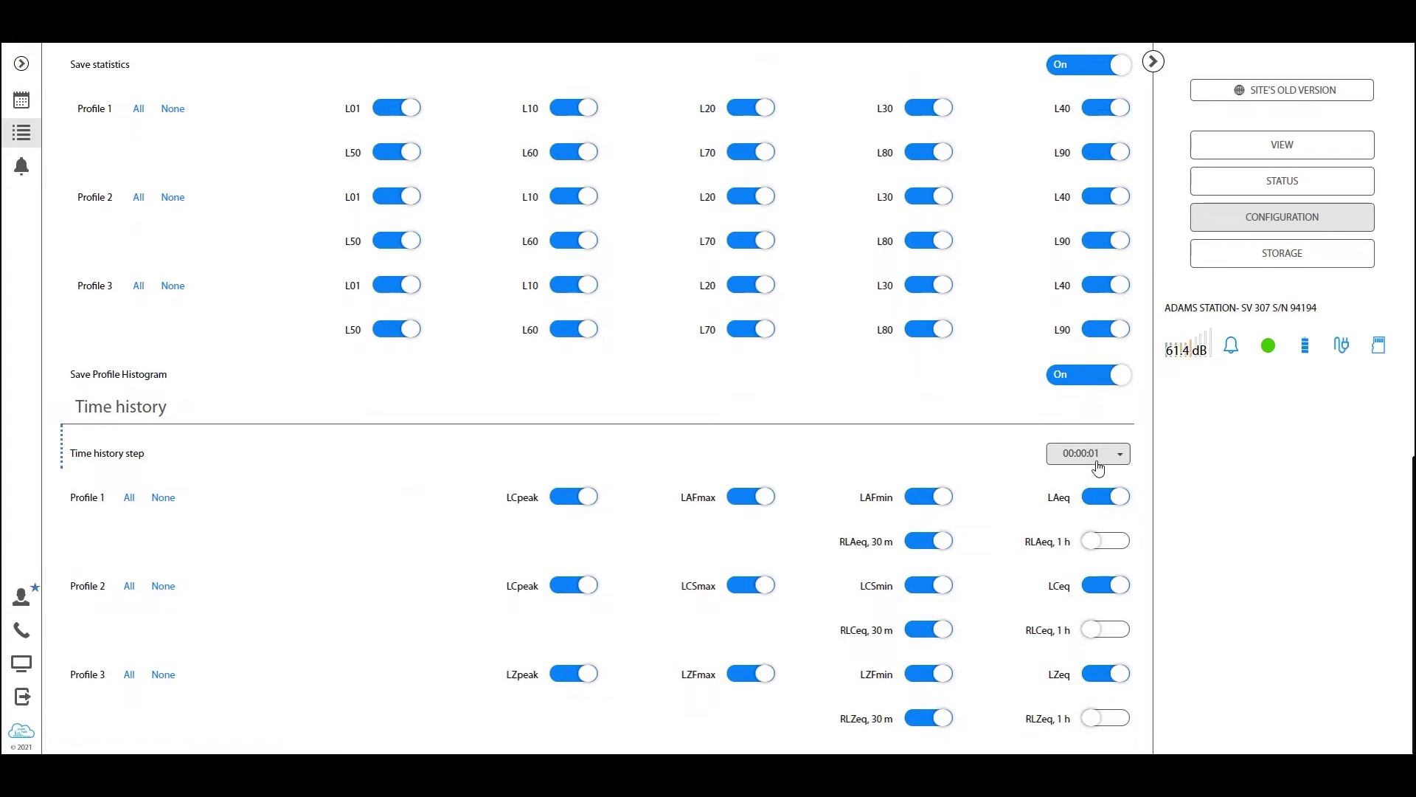
scroll(1097, 465, "up", 12)
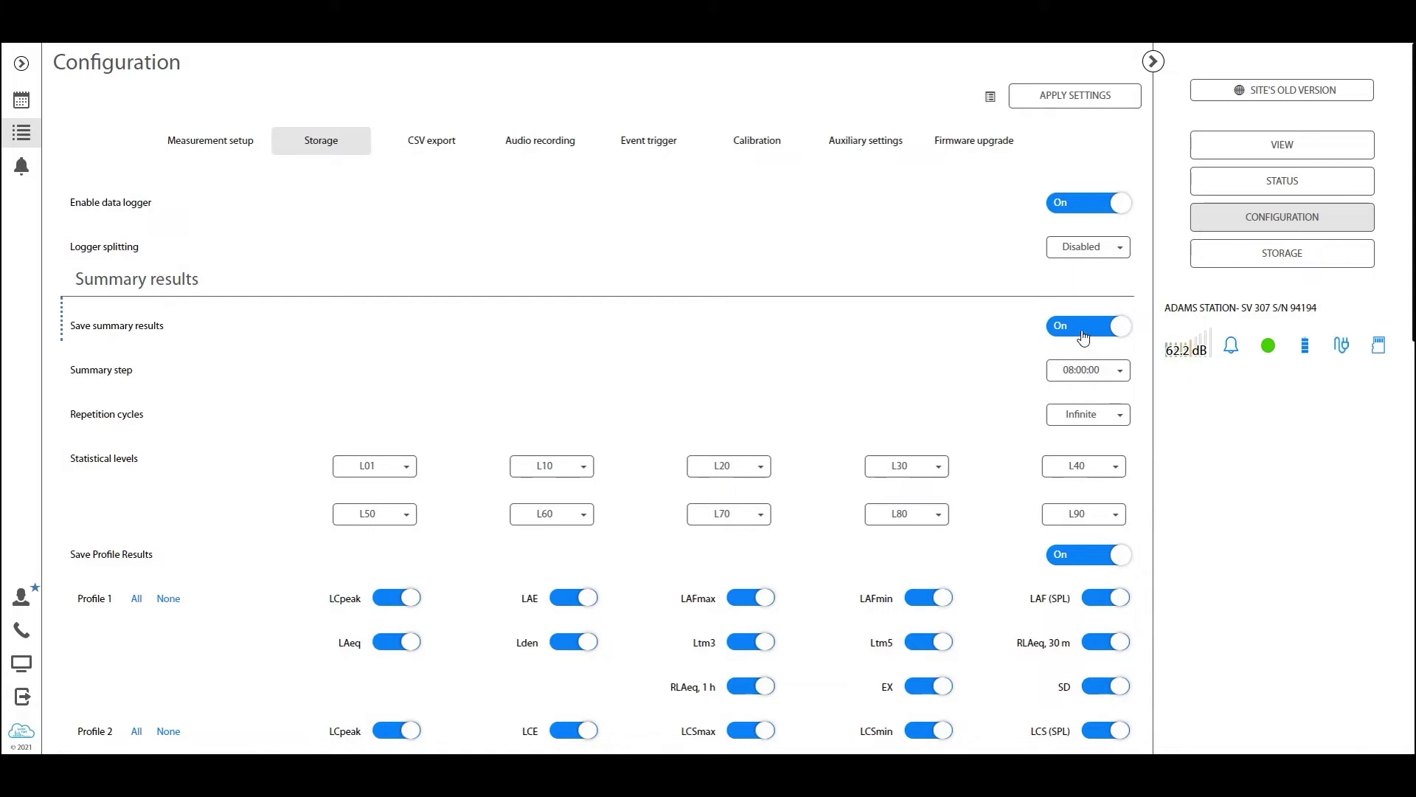
Apply the settings to the station, confirming YES to interrupt the running measurement.
left_click(1088, 104)
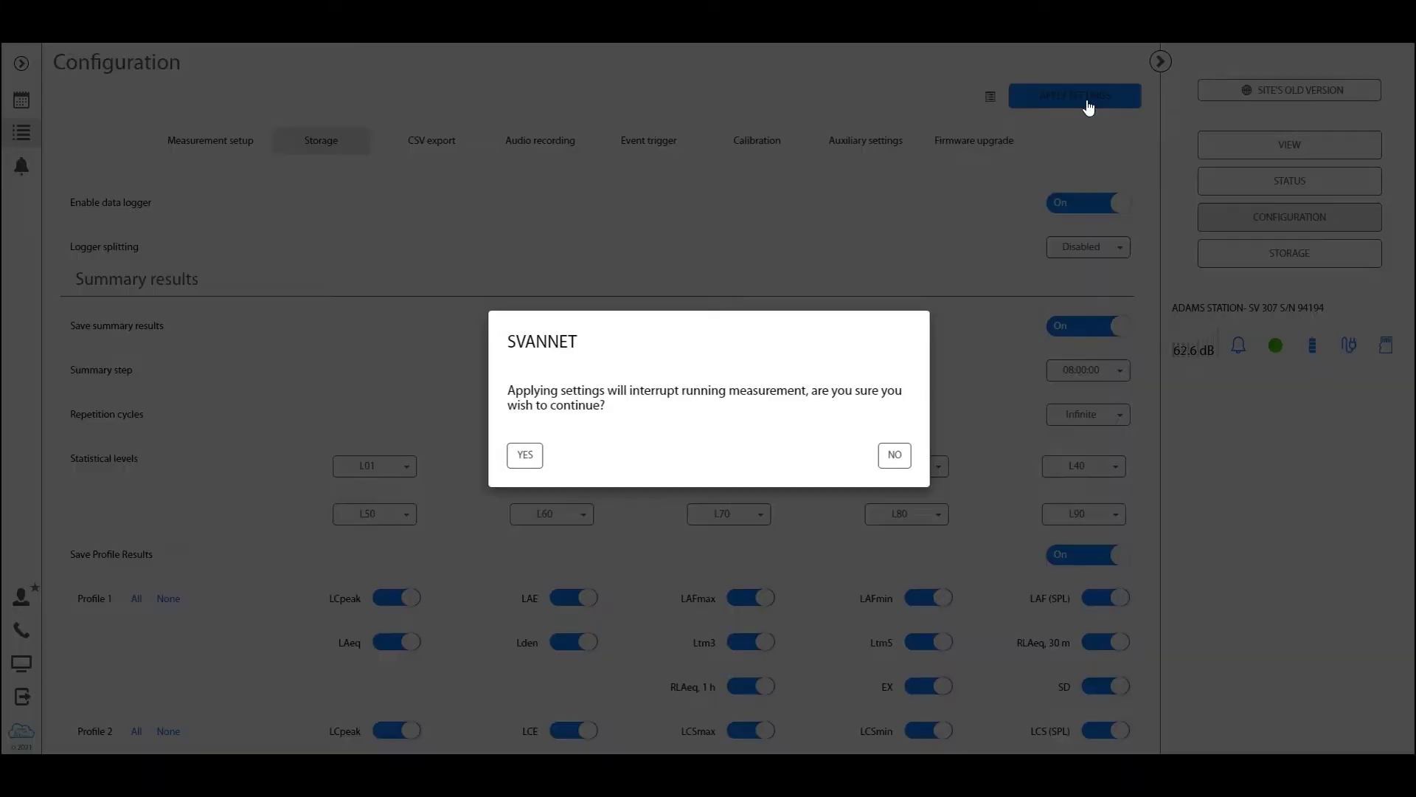
left_click(534, 464)
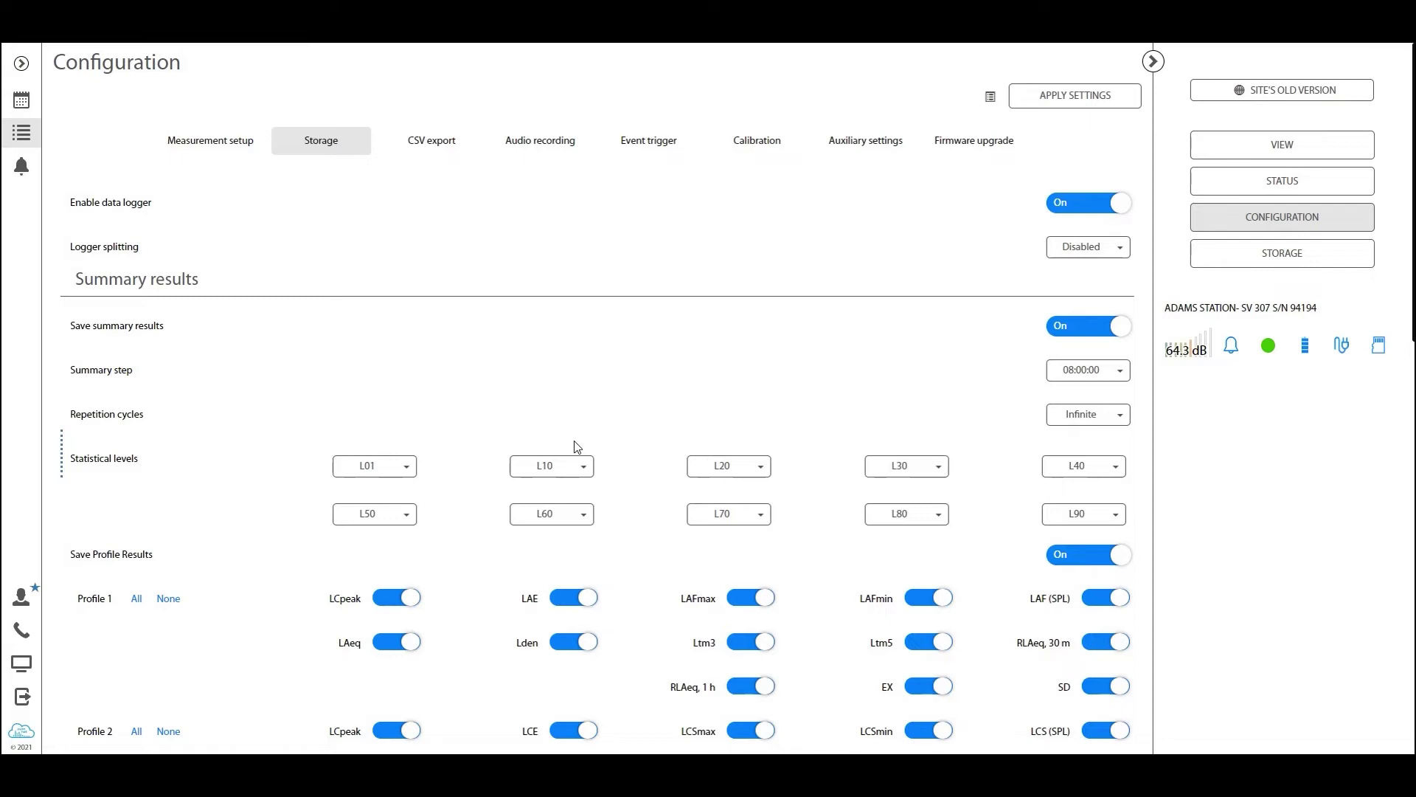
left_click(1048, 105)
left_click(908, 199)
scroll(863, 339, "down", 10)
scroll(964, 355, "down", 2)
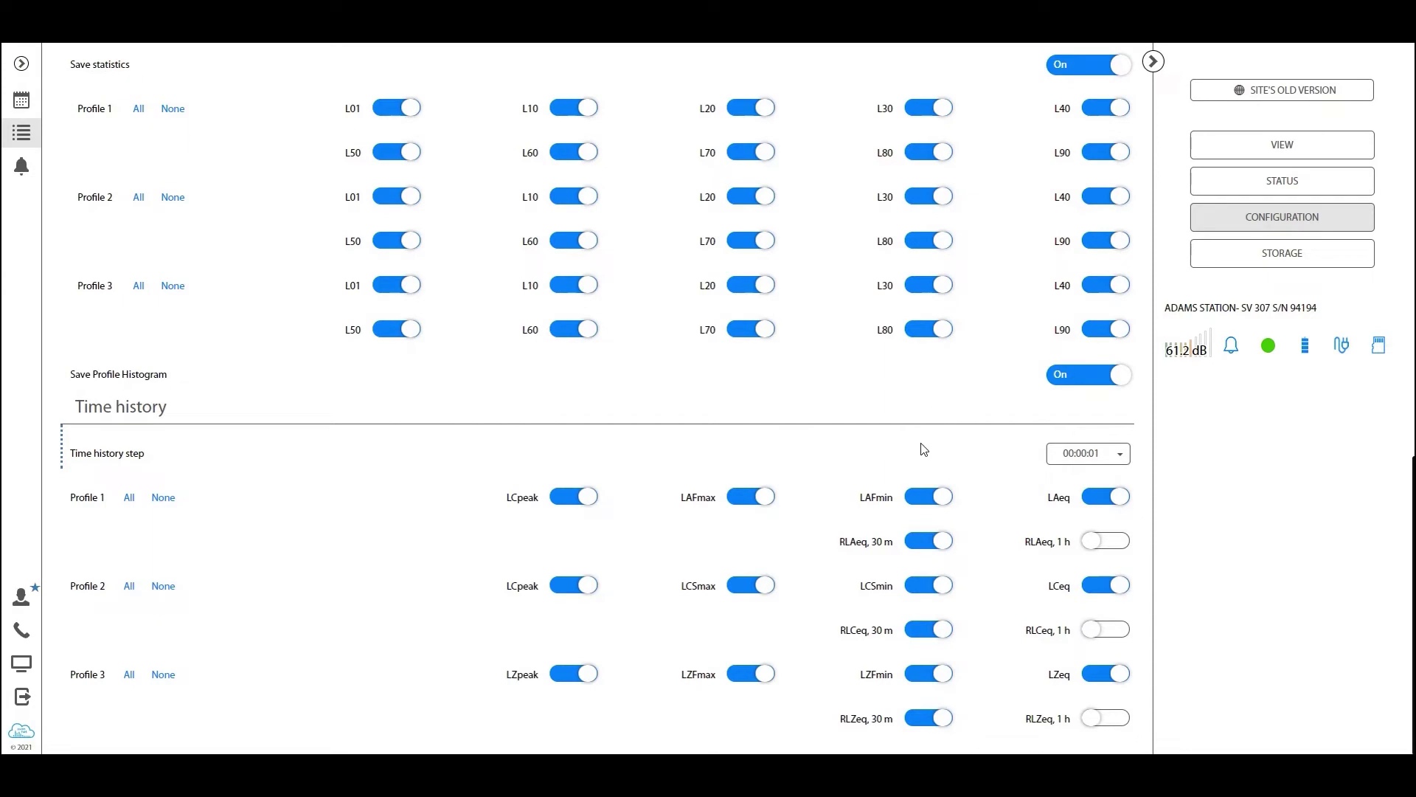
scroll(913, 446, "up", 10)
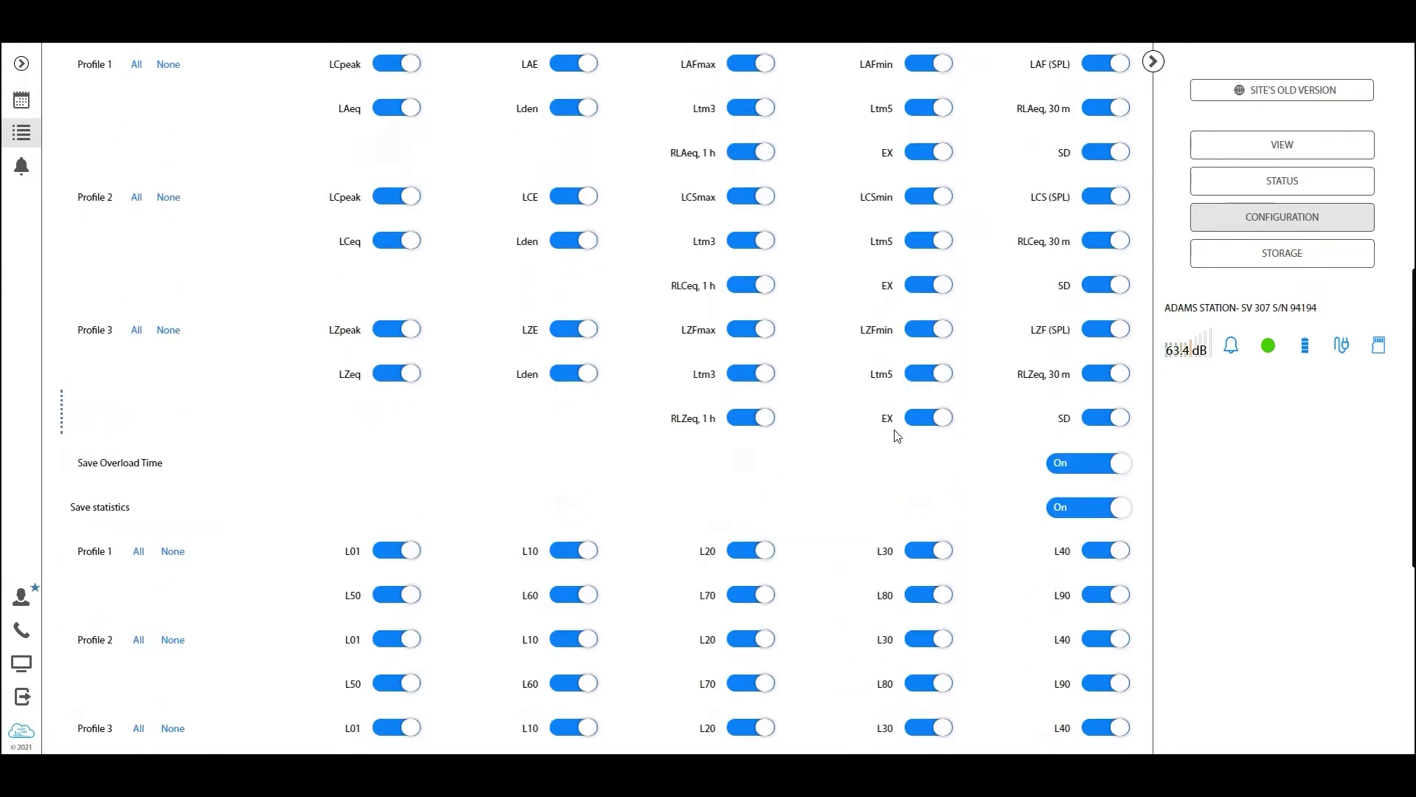
scroll(867, 415, "up", 2)
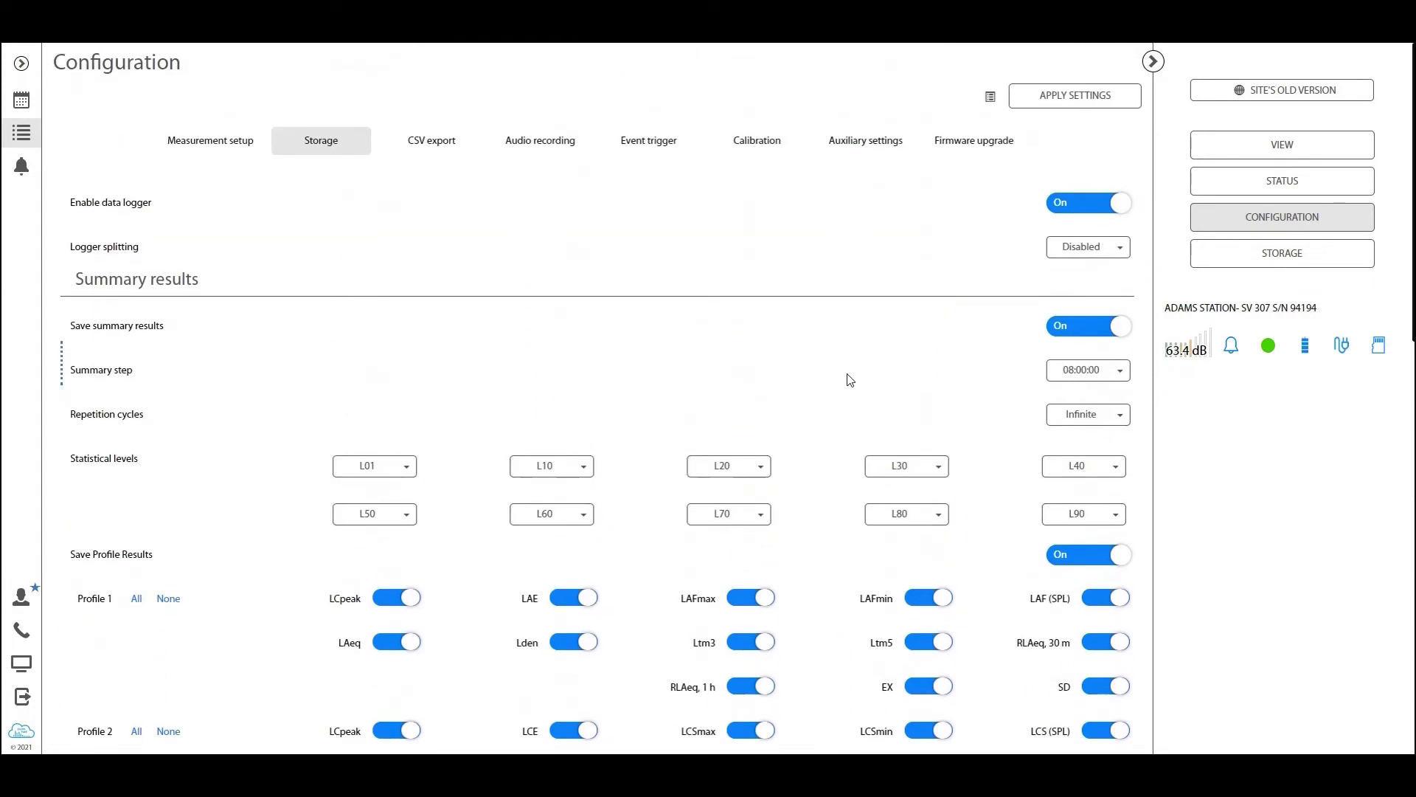
left_click(700, 304)
left_click(698, 303)
On the CSV export tab, clear all values then select all, leaving Single-line mode on.
left_click(469, 131)
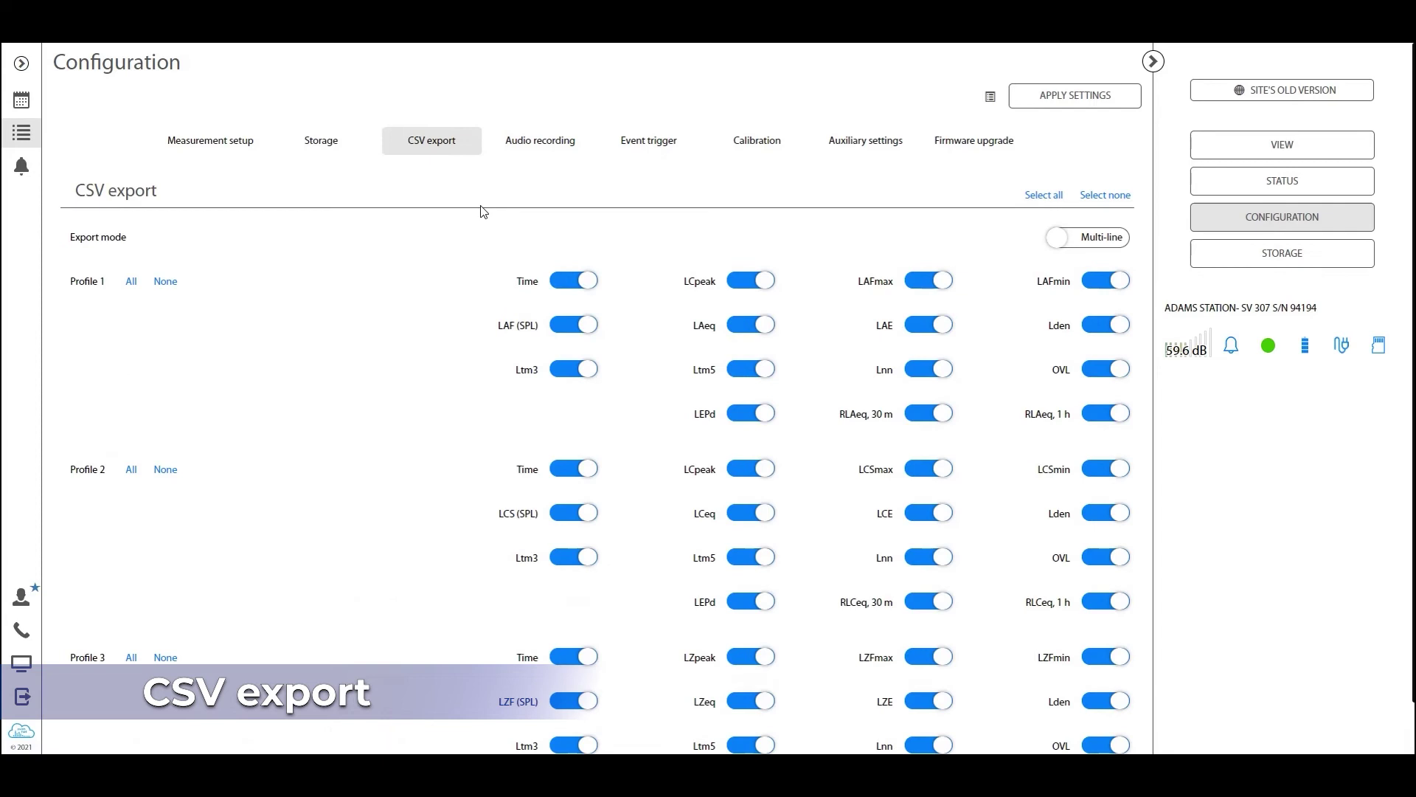
left_click(476, 219)
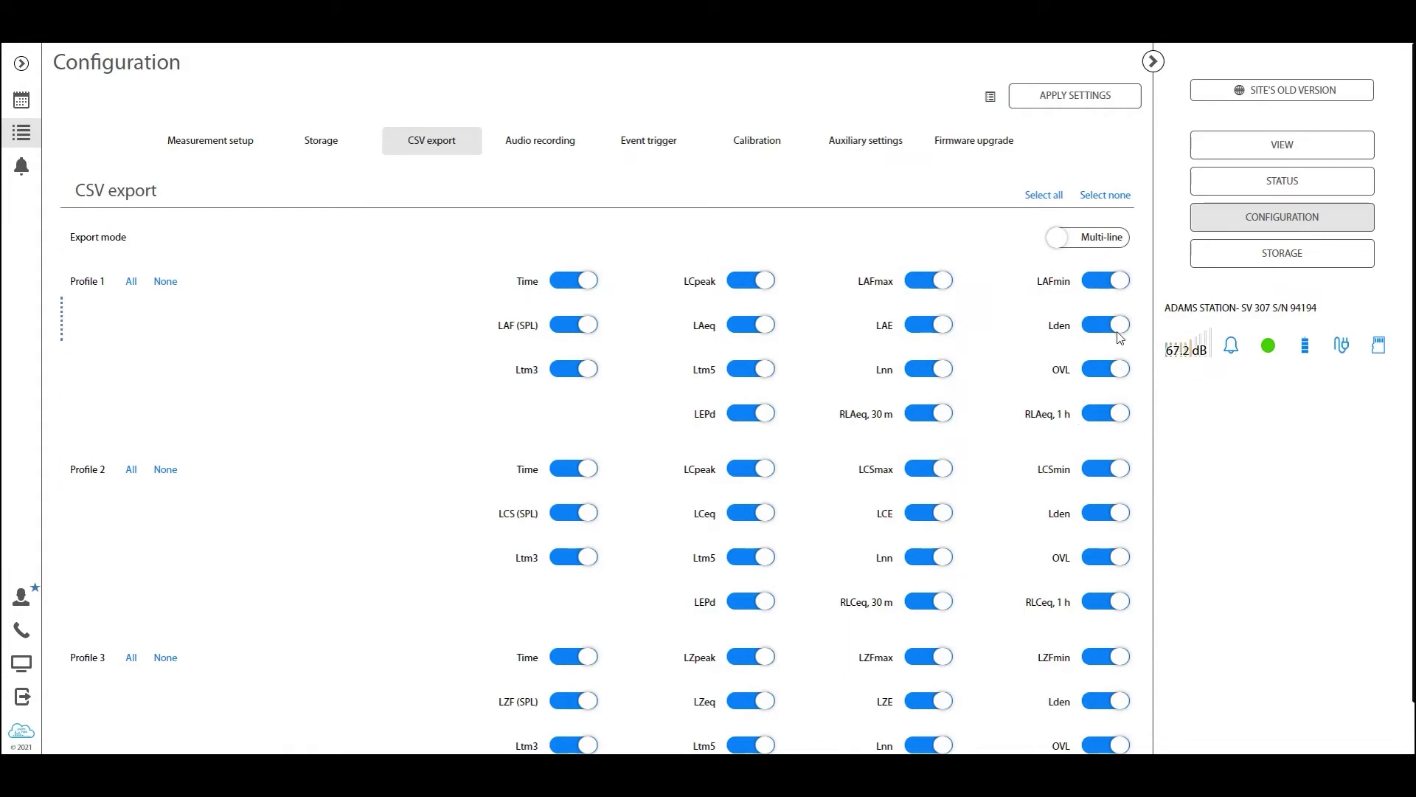
left_click(1105, 195)
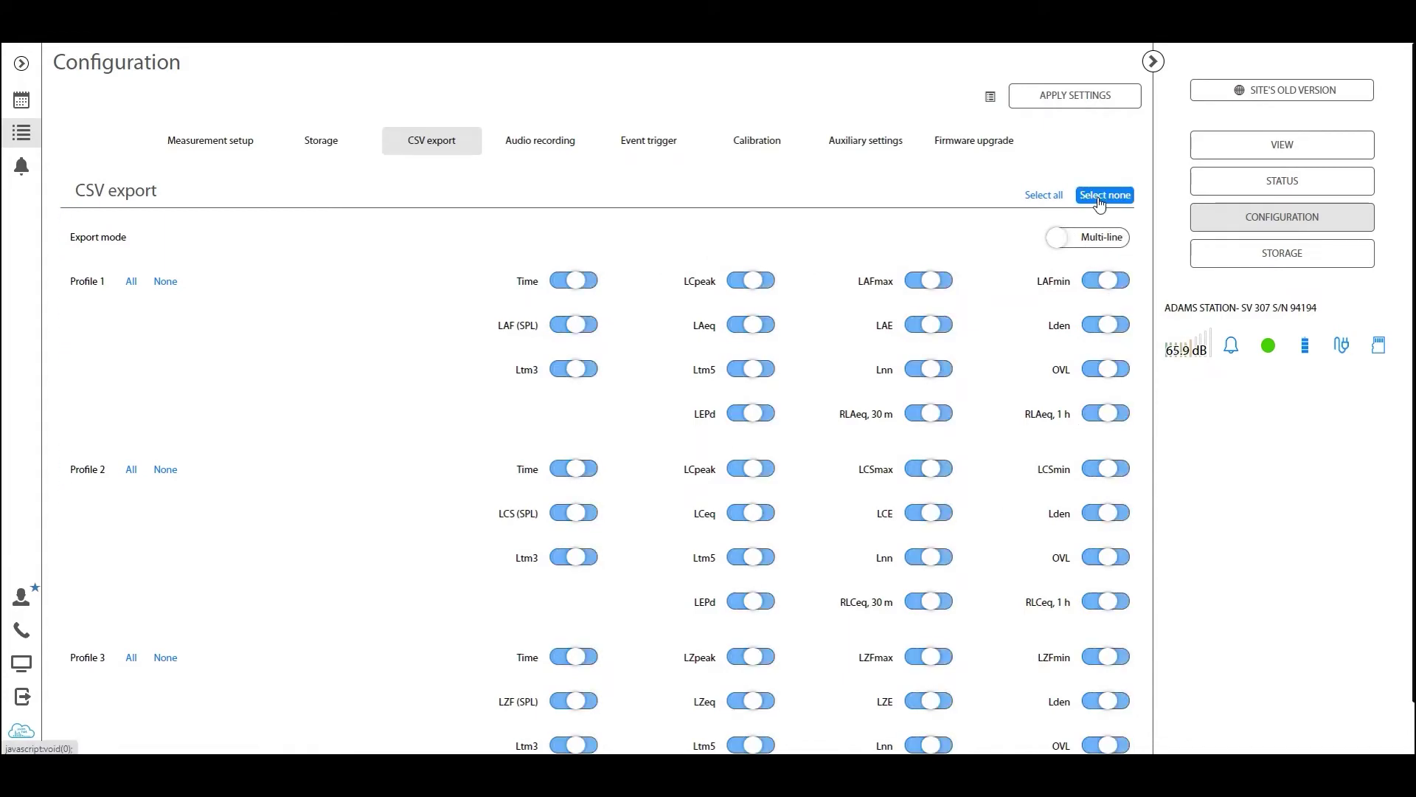
left_click(1059, 200)
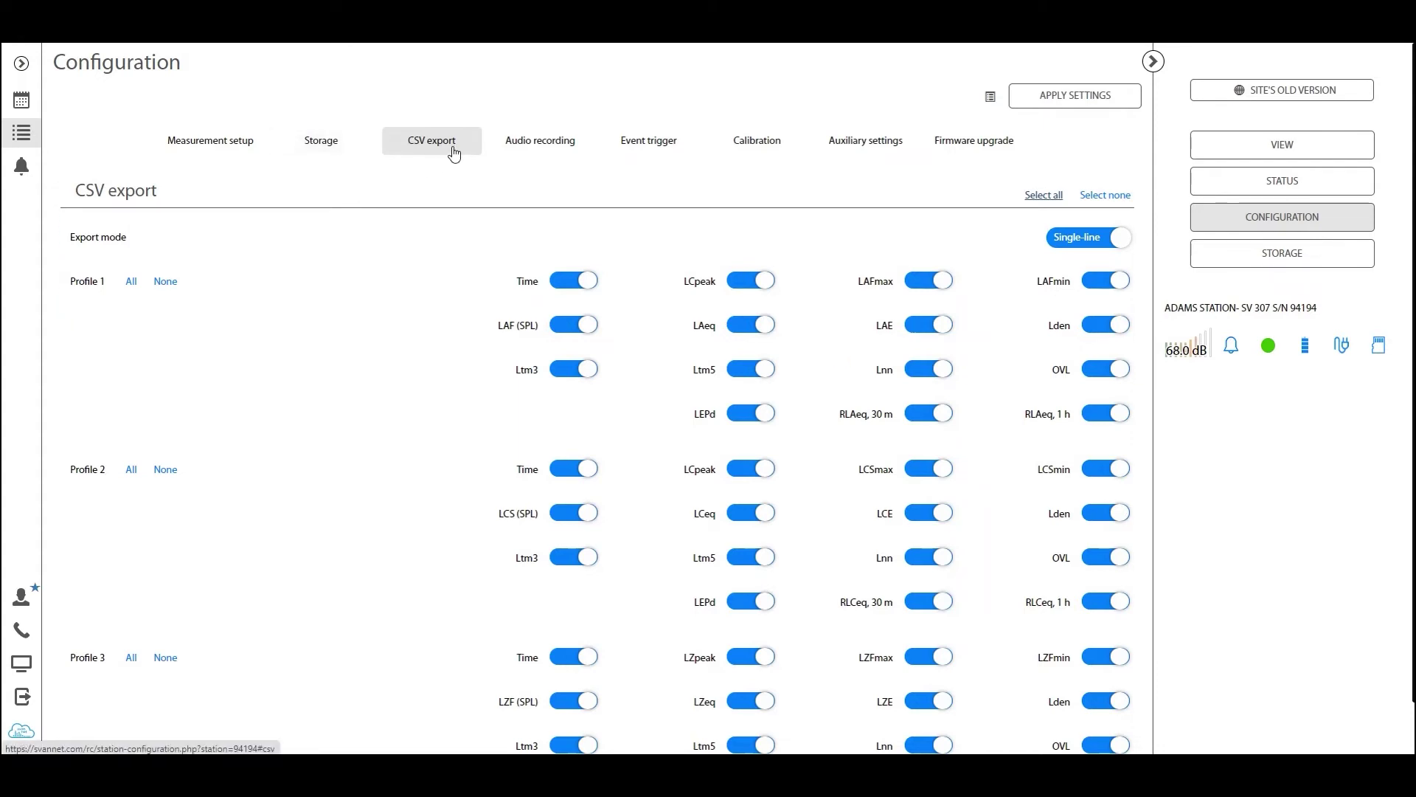
Open the Audio recording settings and set the recording mode to Continuous.
left_click(525, 152)
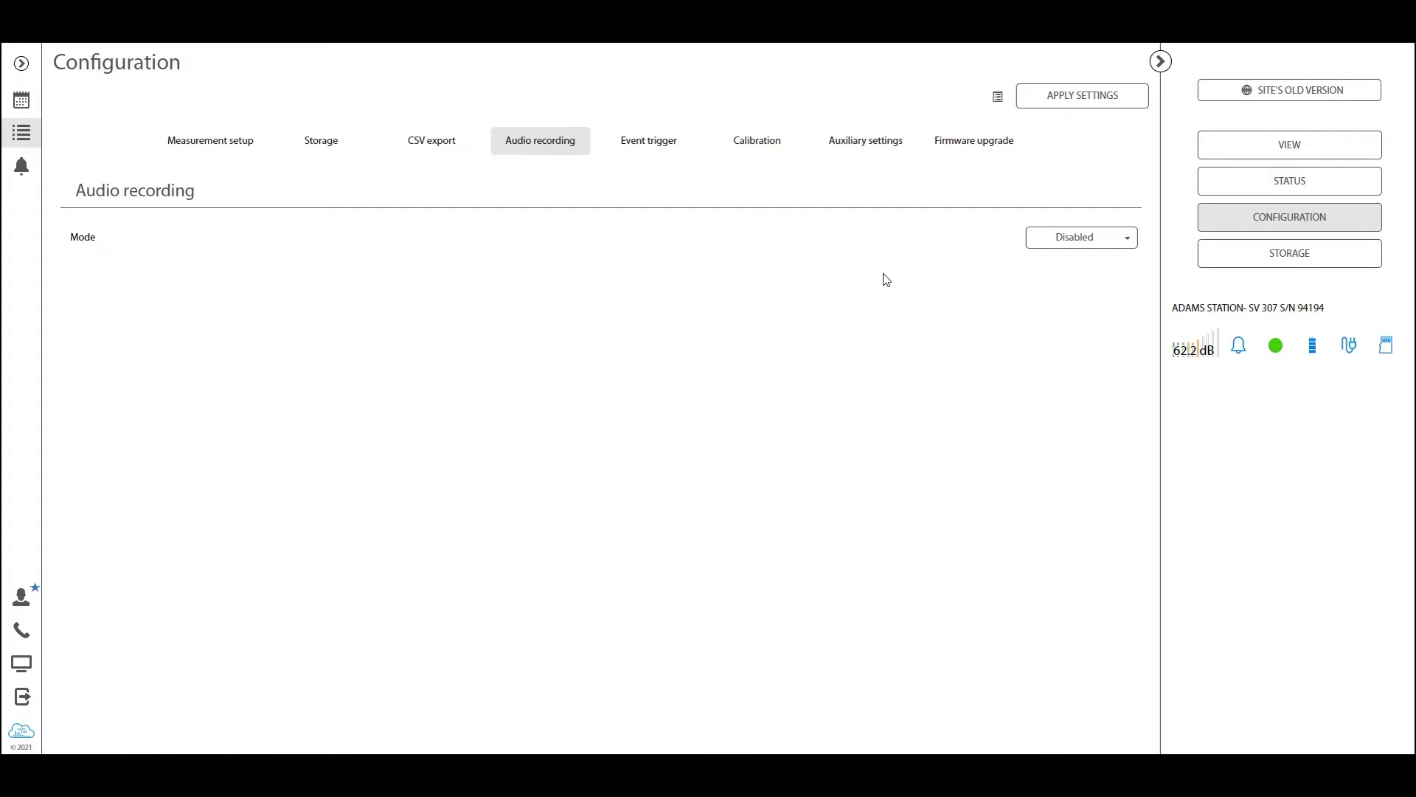
left_click(1128, 237)
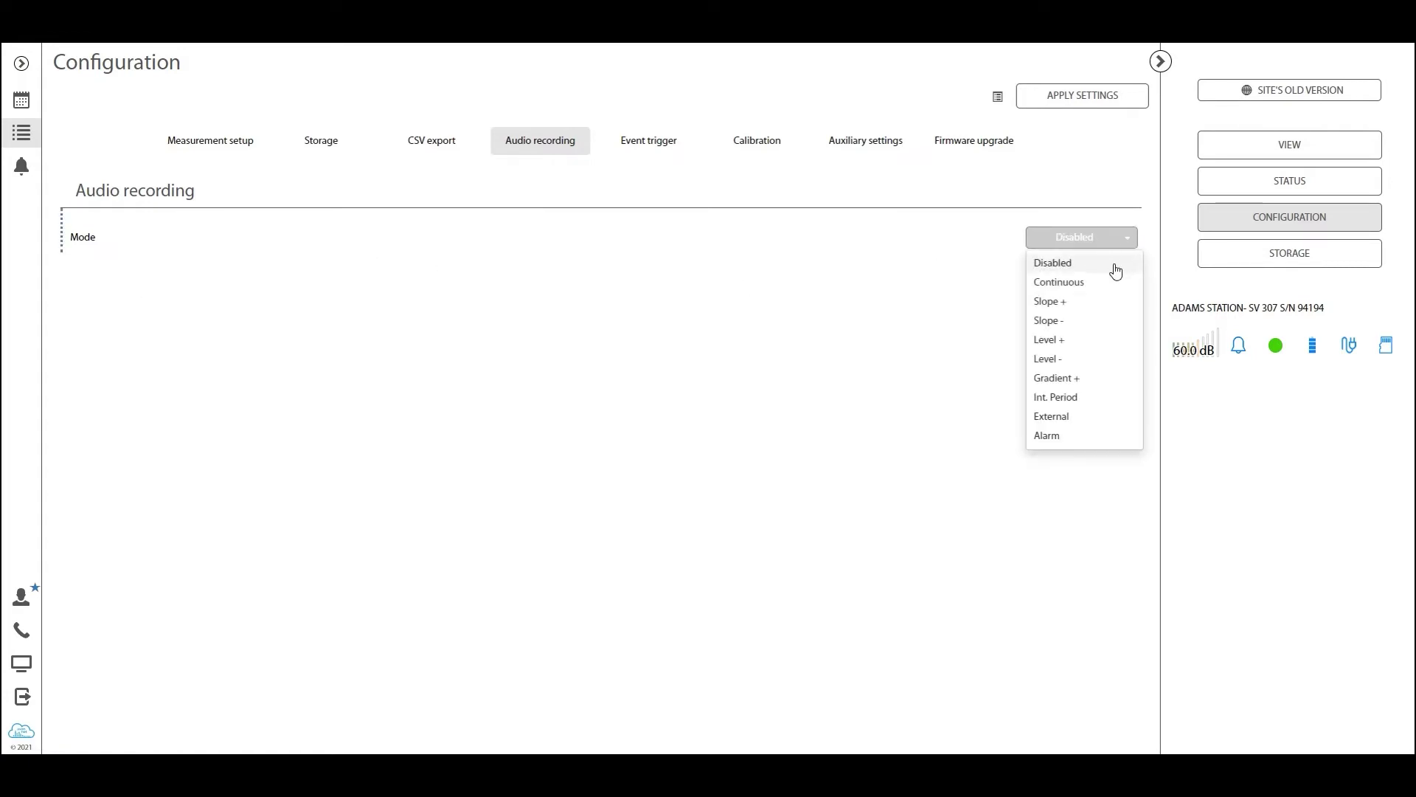
left_click(1126, 239)
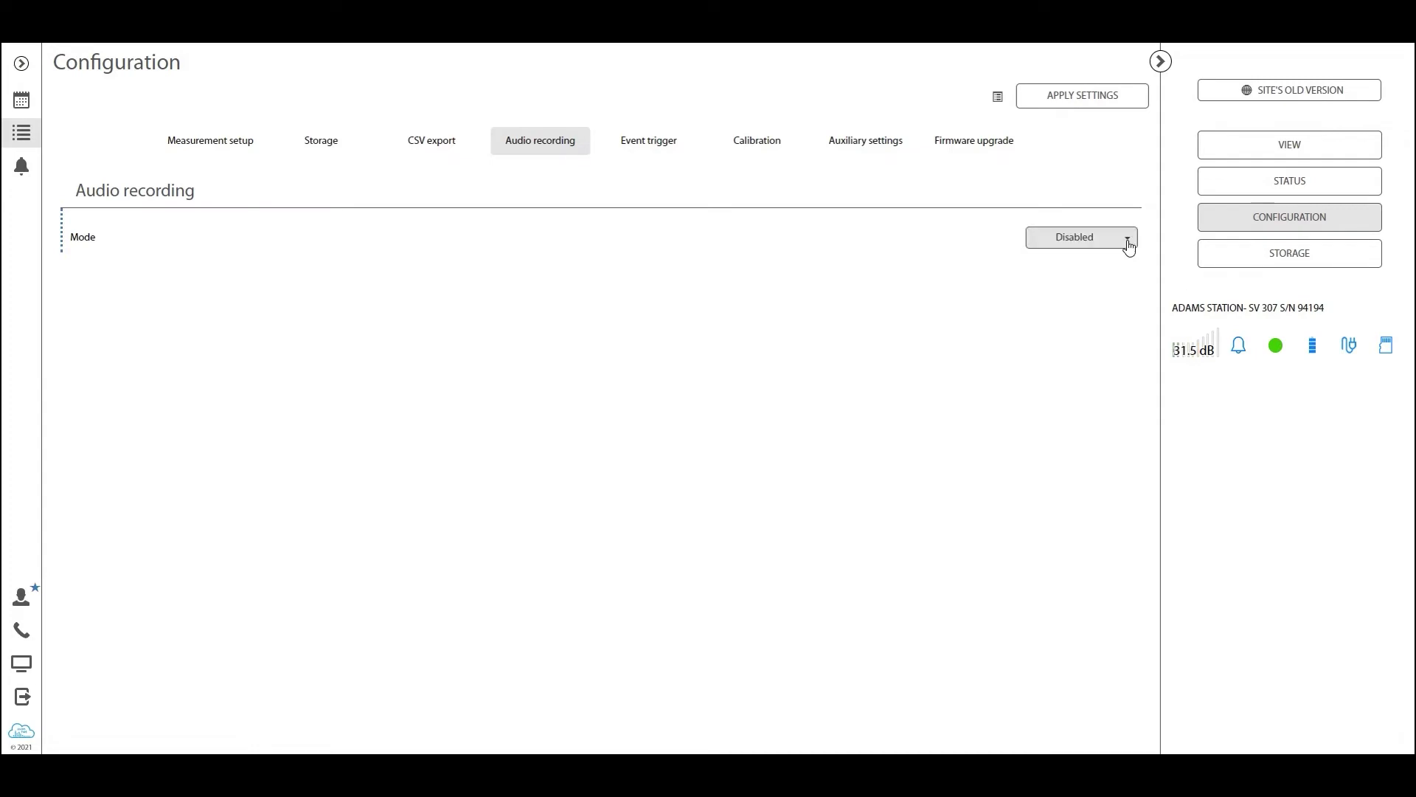
left_click(1125, 237)
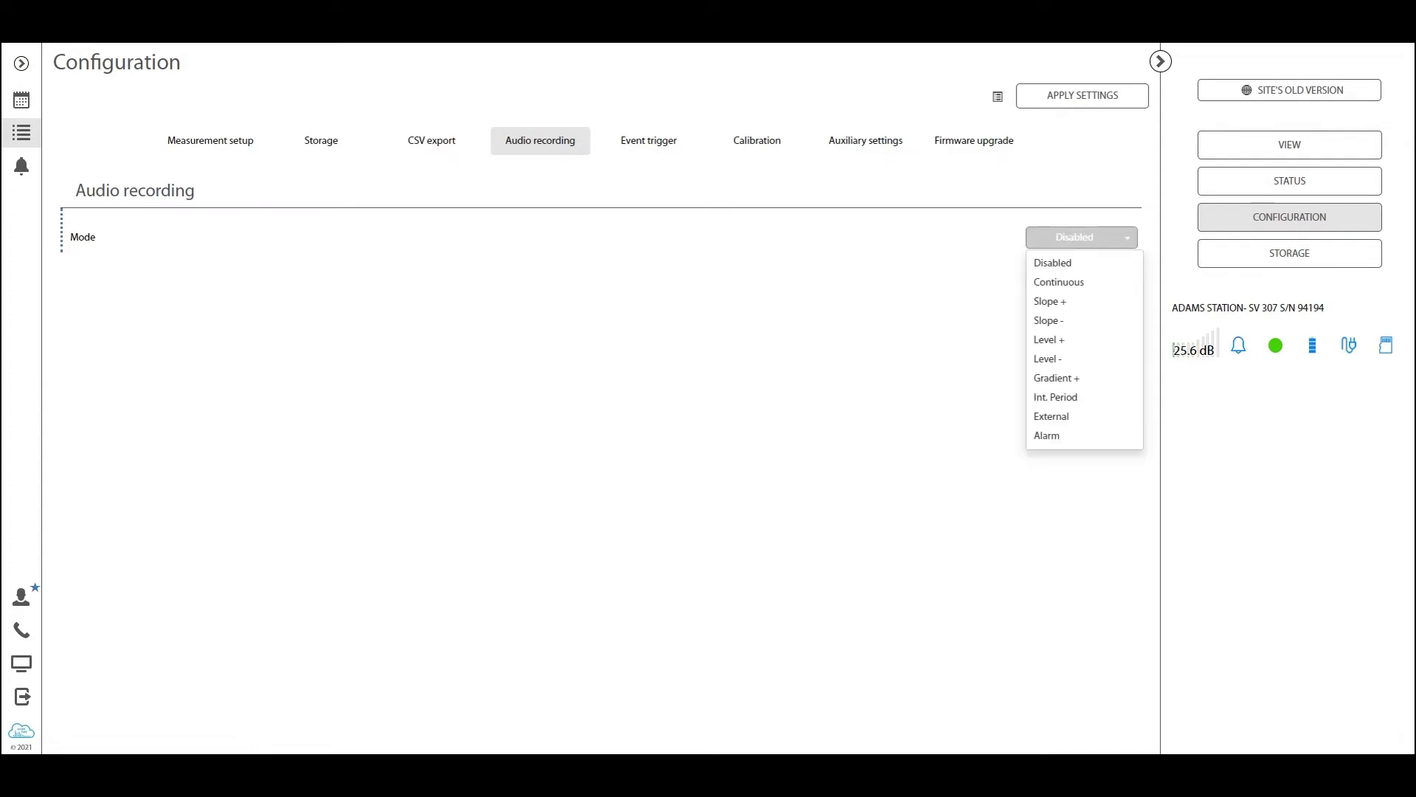
left_click(1105, 283)
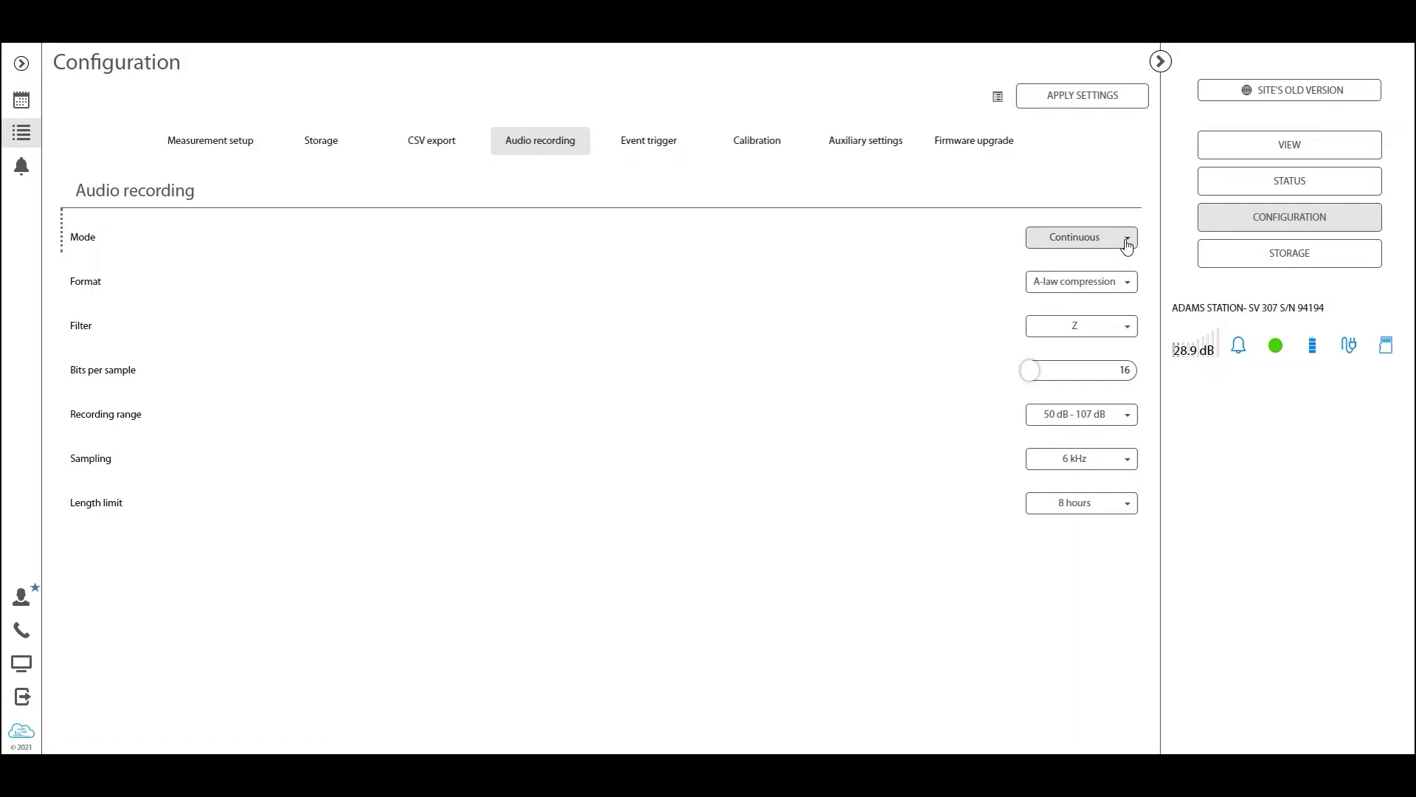
Switch the recording mode to Level +, then back to Disabled.
left_click(1126, 246)
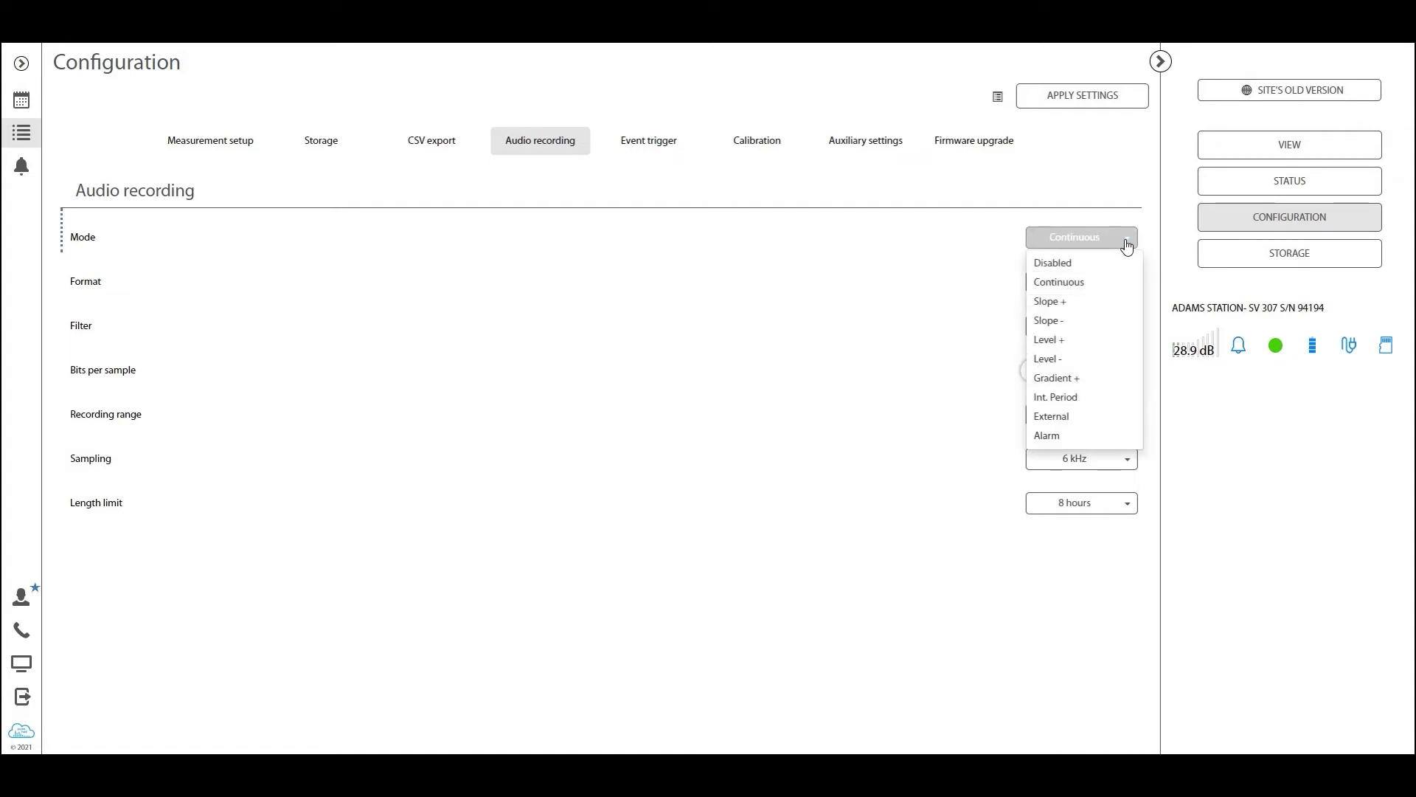
left_click(1085, 344)
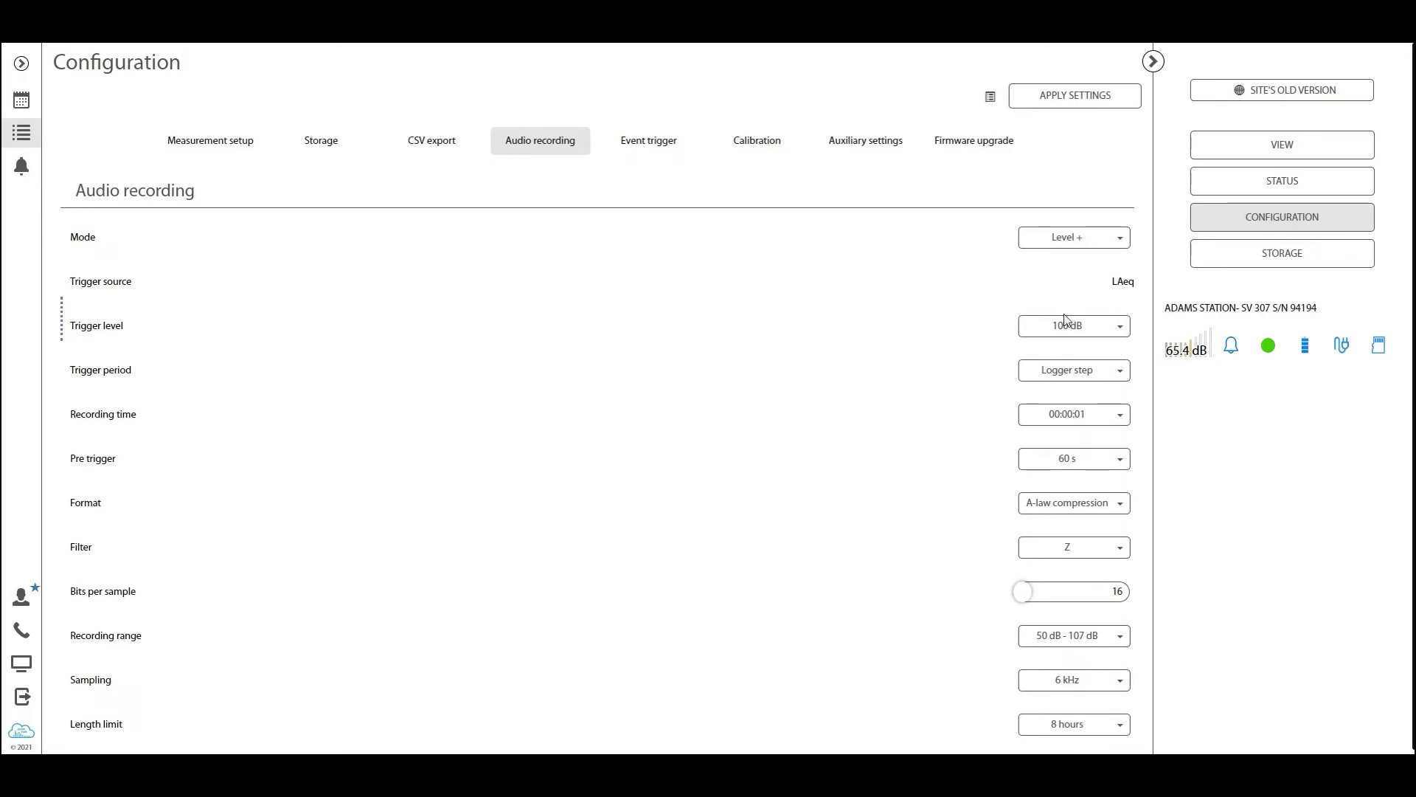
scroll(1084, 332, "down", 1)
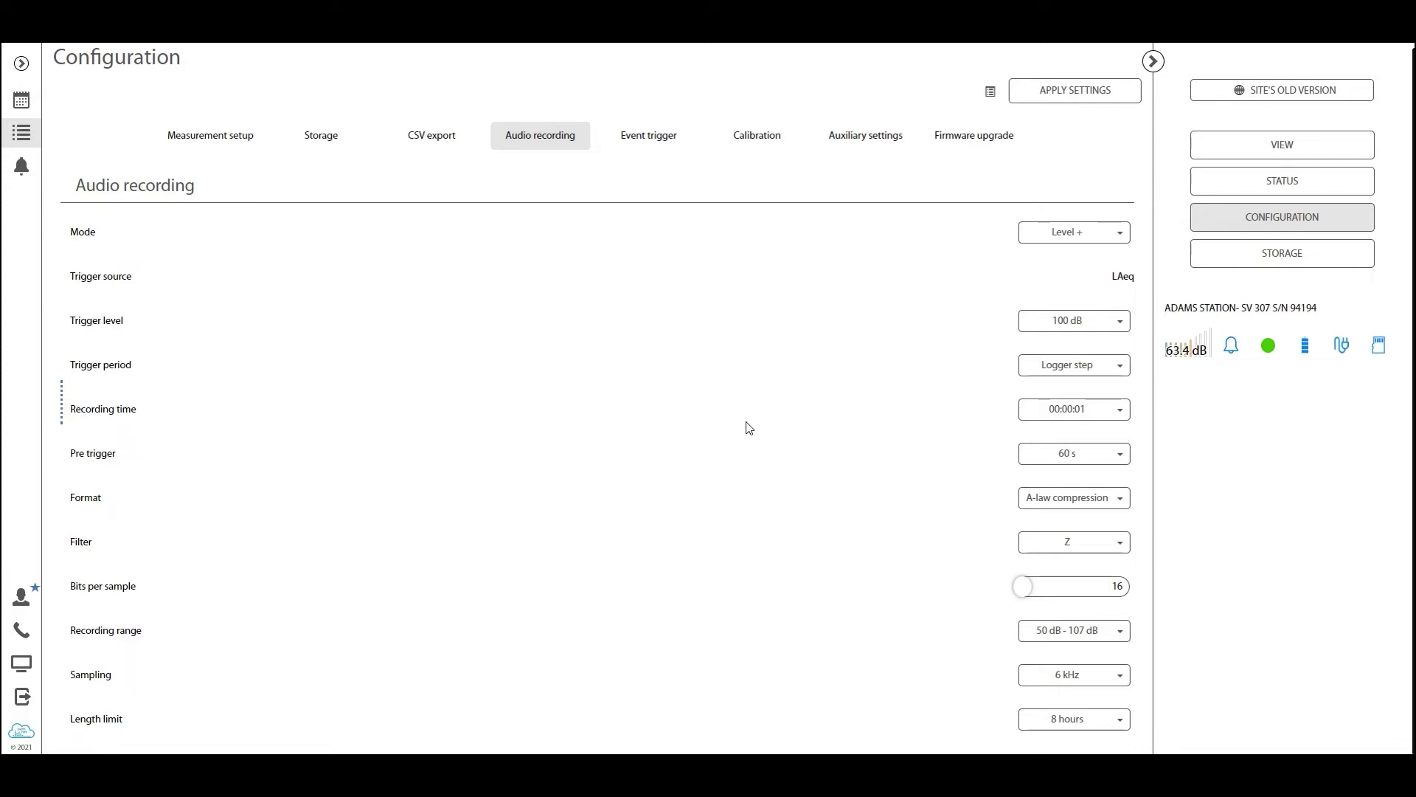
left_click(1119, 231)
left_click(1084, 258)
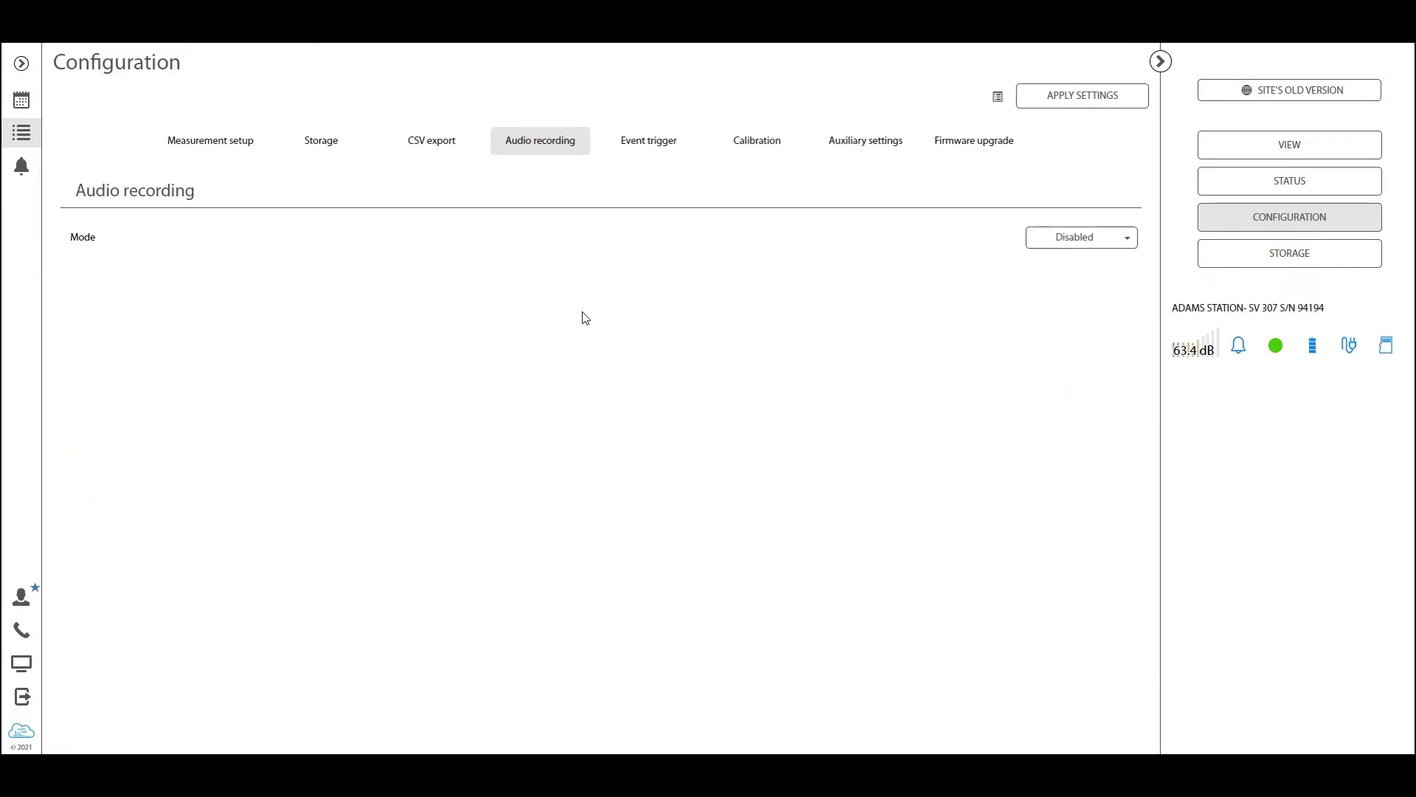
Add a new event on the Event trigger tab and open its time condition.
left_click(661, 150)
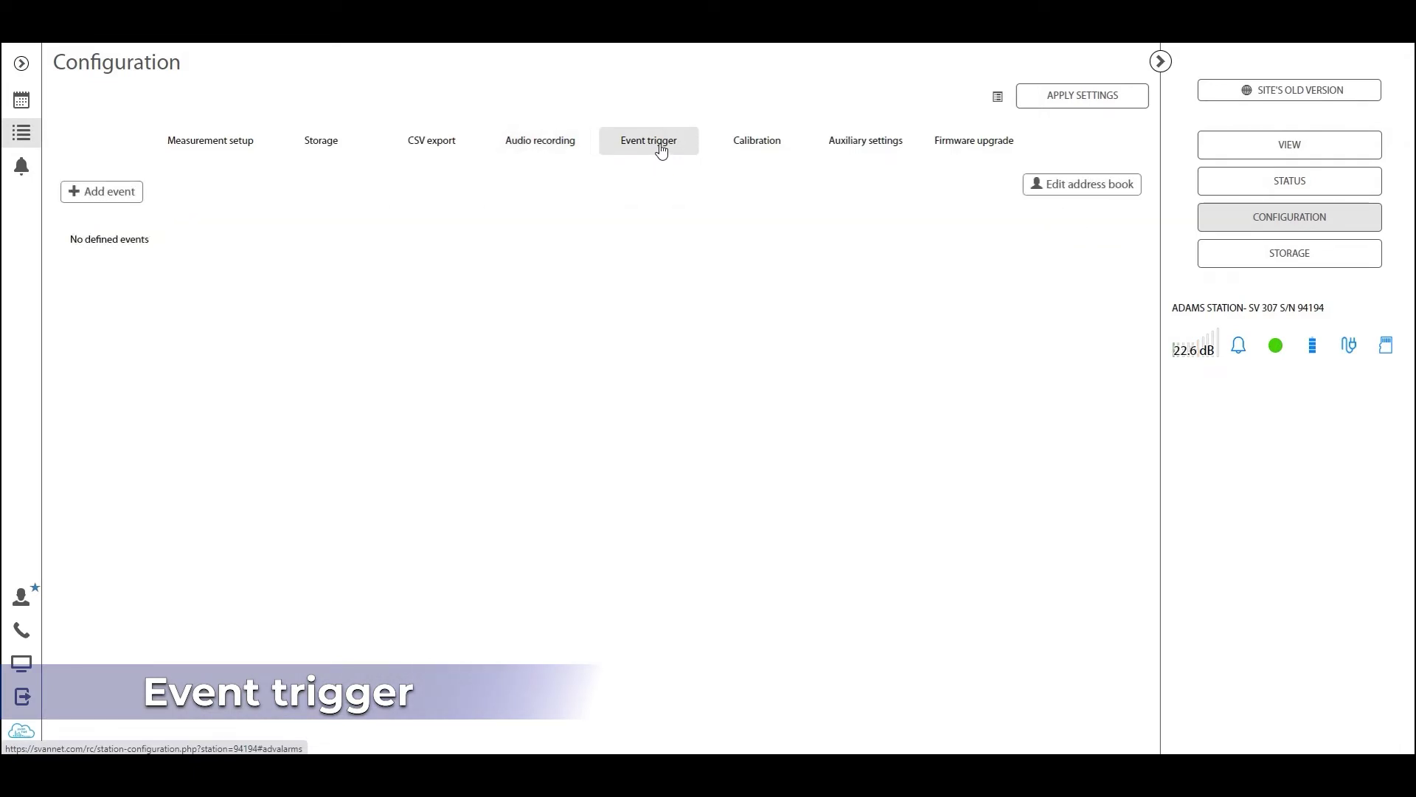
left_click(116, 198)
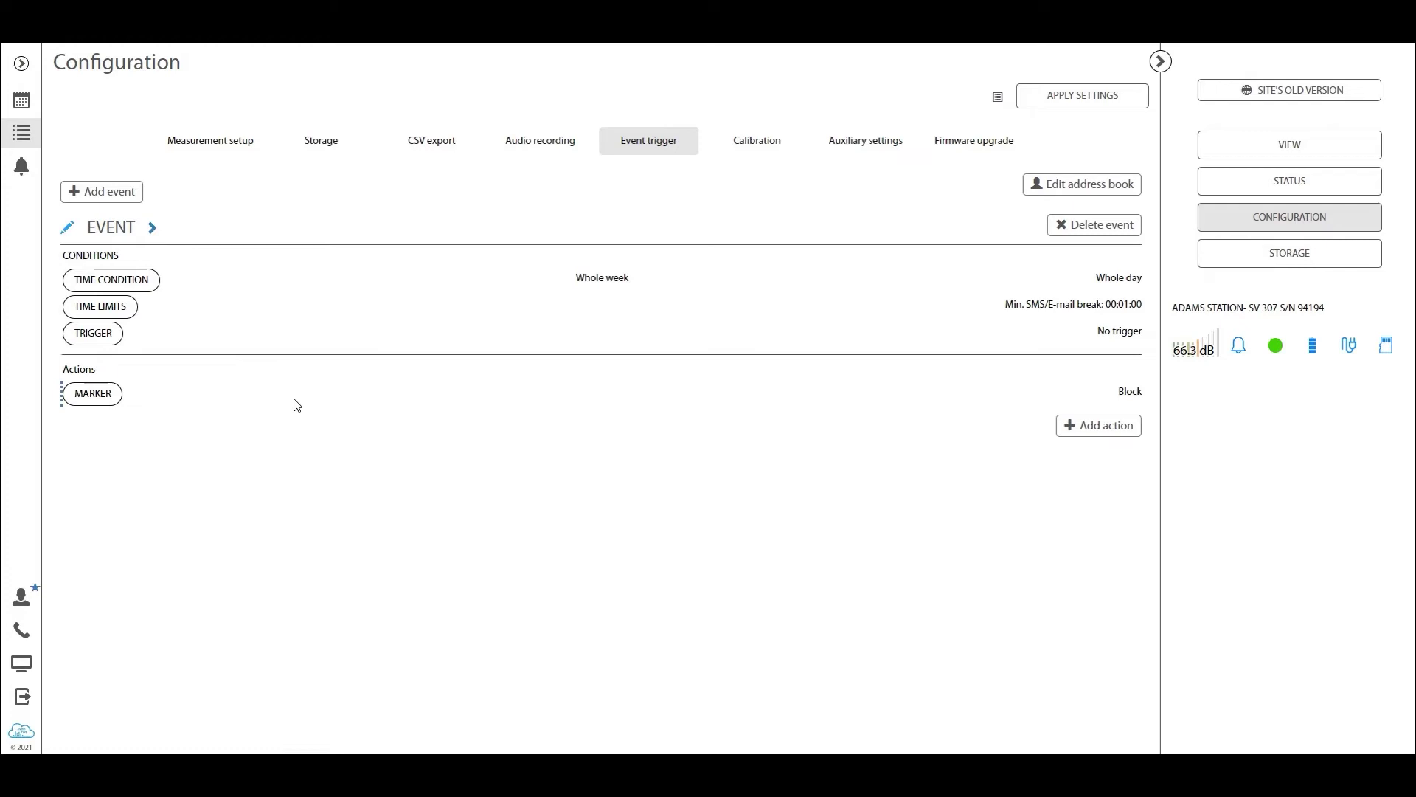
left_click(131, 281)
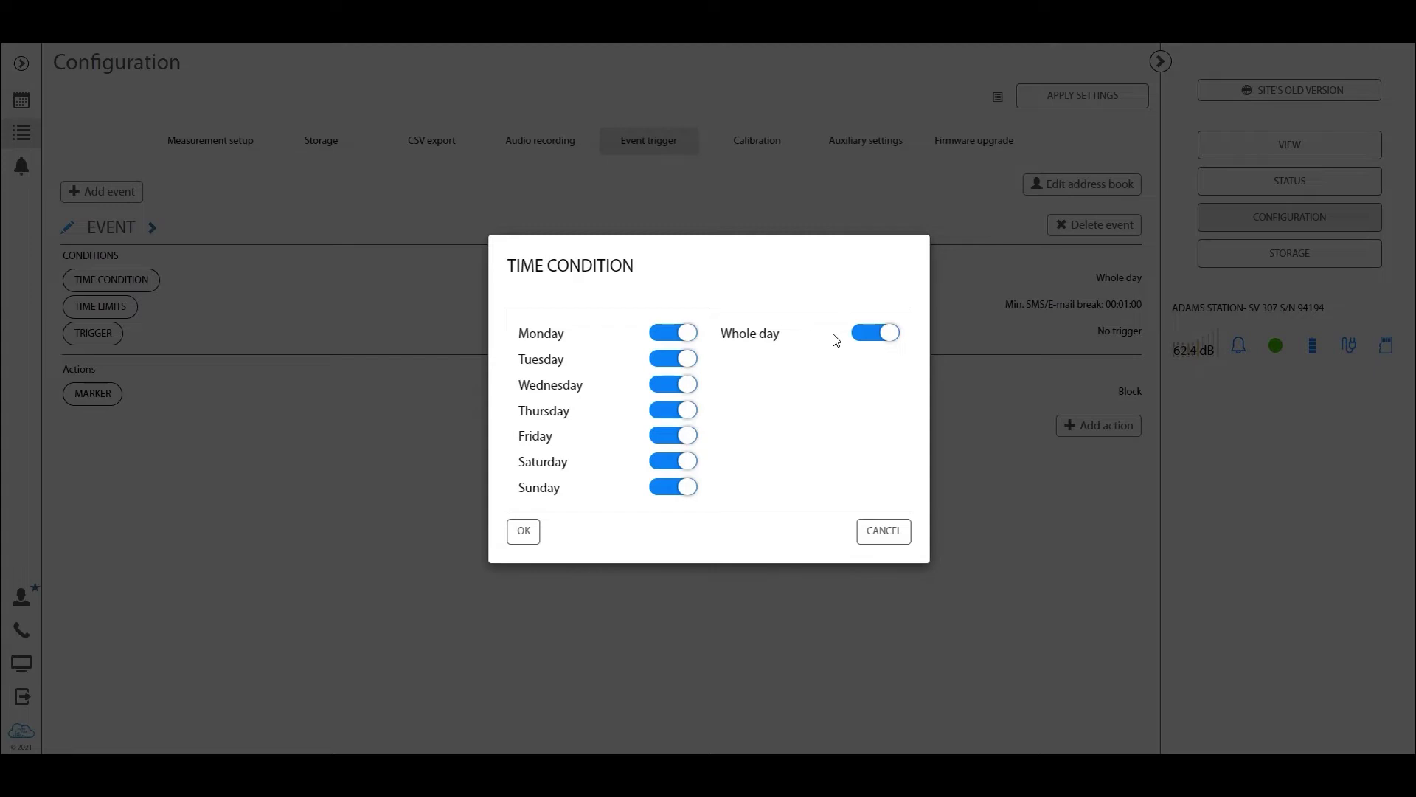
Limit the event to Monday–Friday from 08:00 to 17:00 and confirm.
left_click(870, 338)
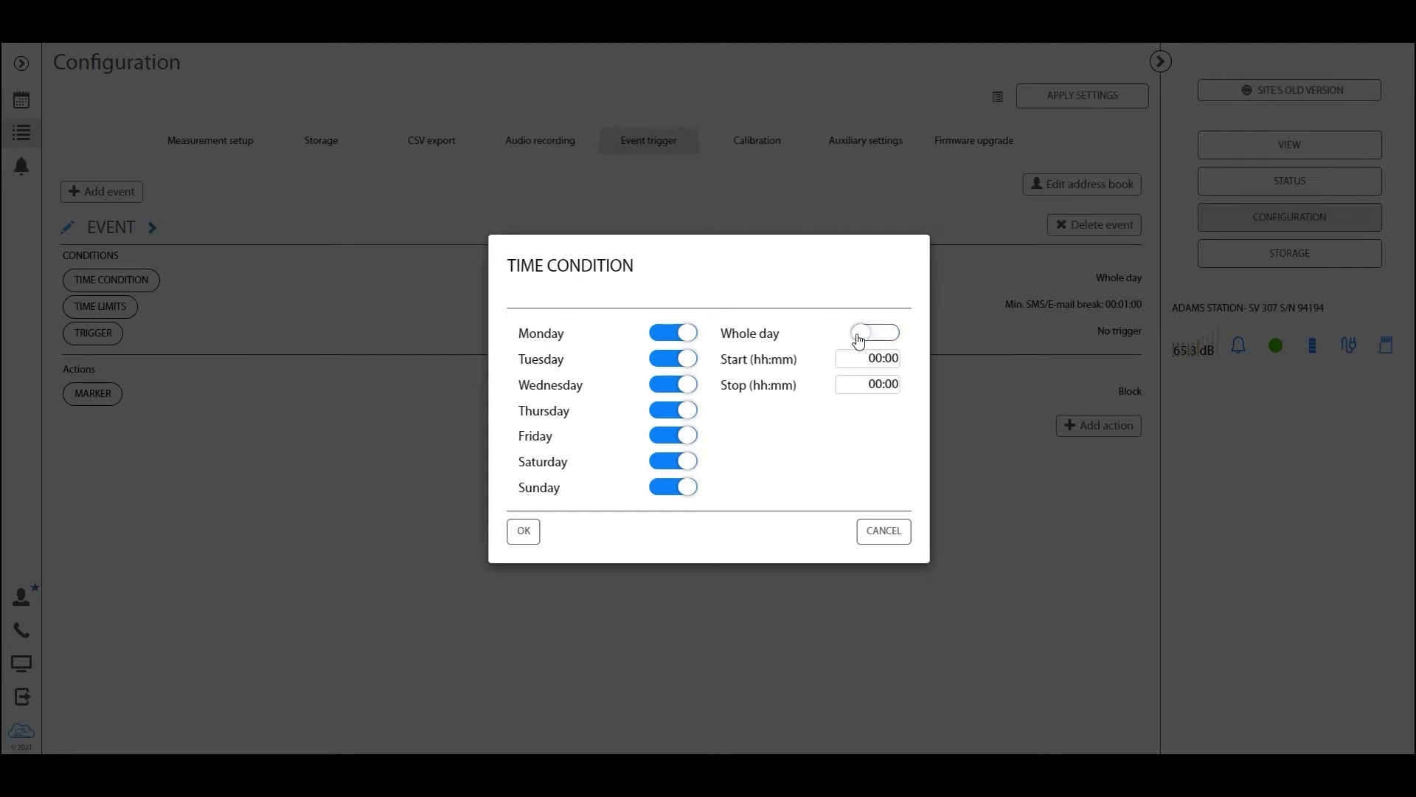
left_click(675, 464)
left_click(675, 489)
left_click(869, 357)
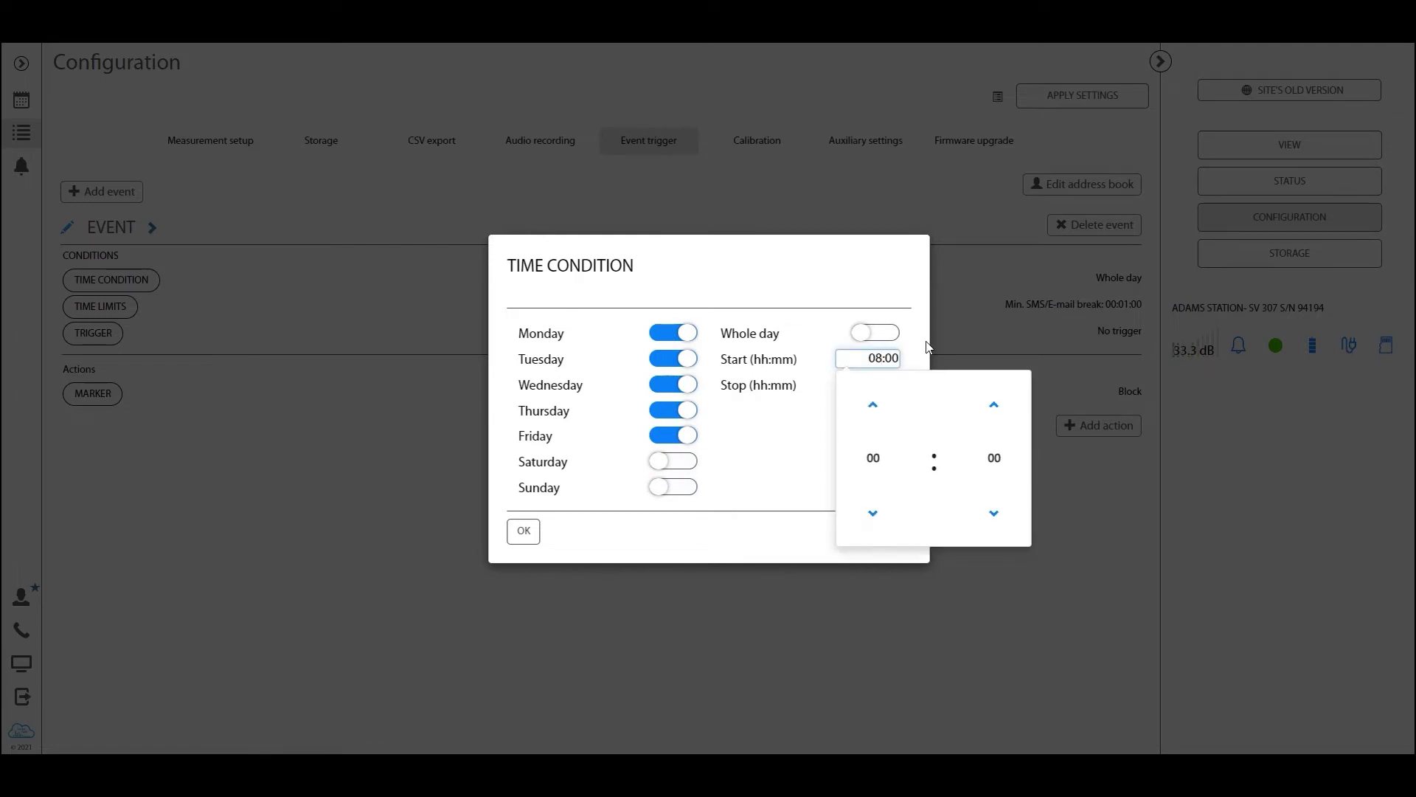
left_click(814, 424)
left_click(878, 385)
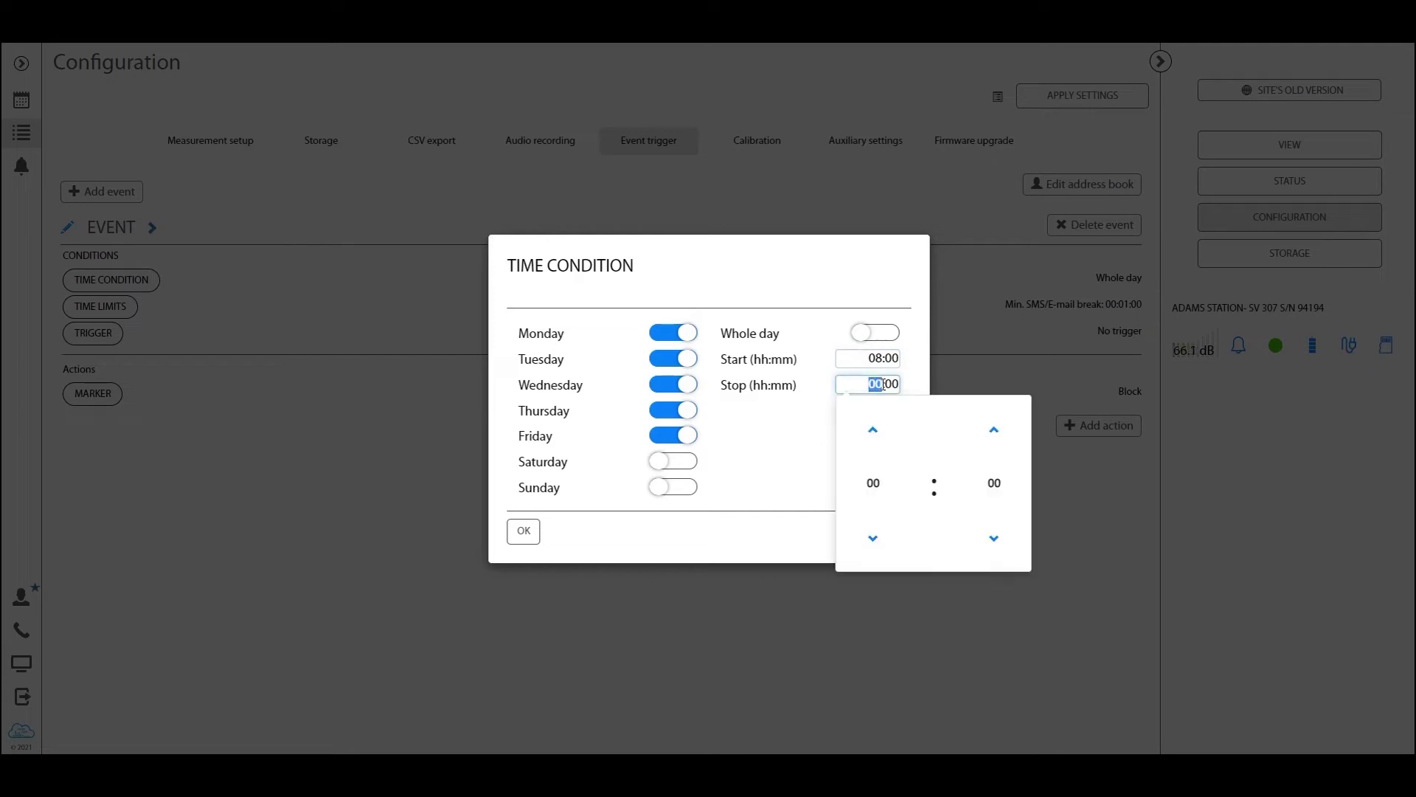
type("17")
left_click(771, 426)
left_click(521, 534)
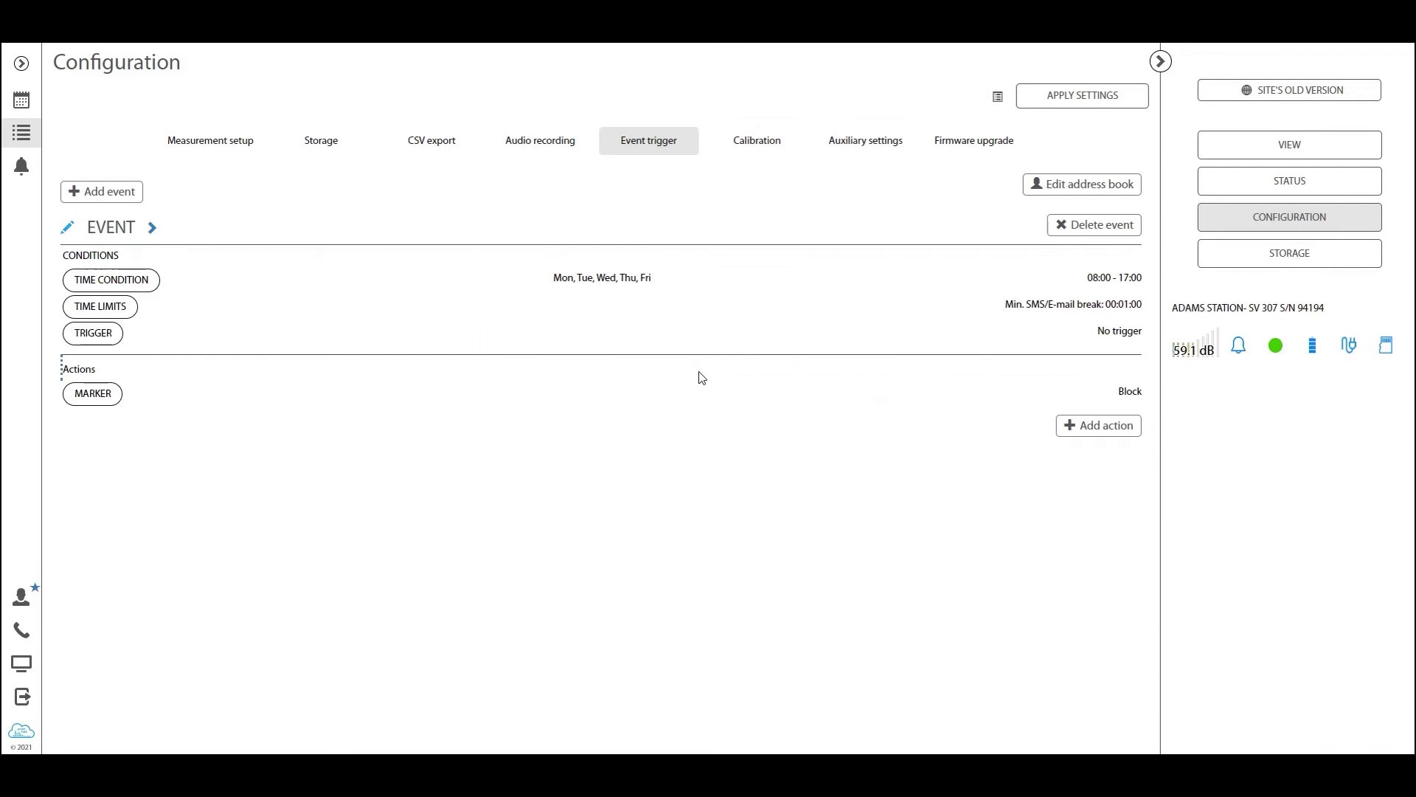
Add a threshold trigger condition with source LAeq, 1 s (Pr 1).
left_click(86, 339)
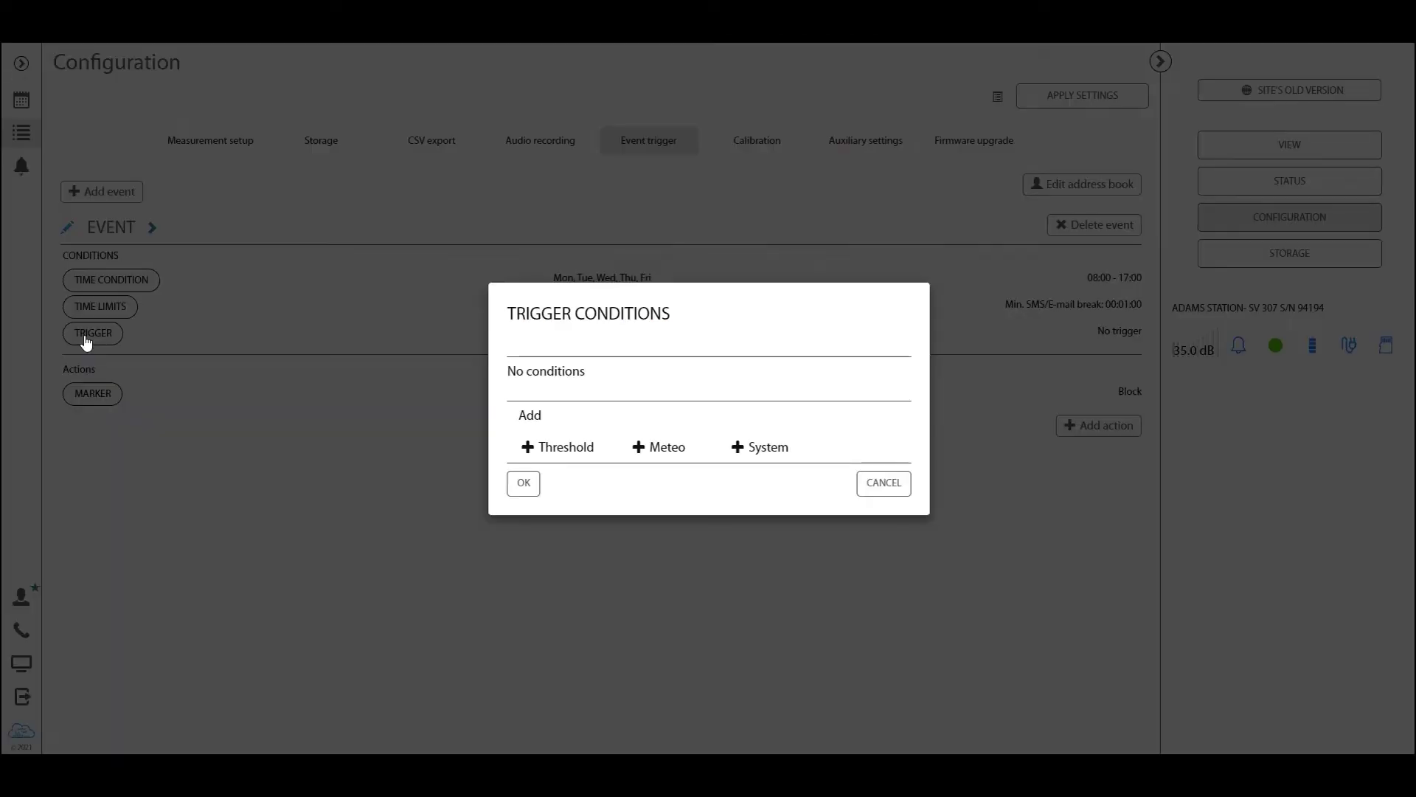
left_click(574, 450)
left_click(622, 361)
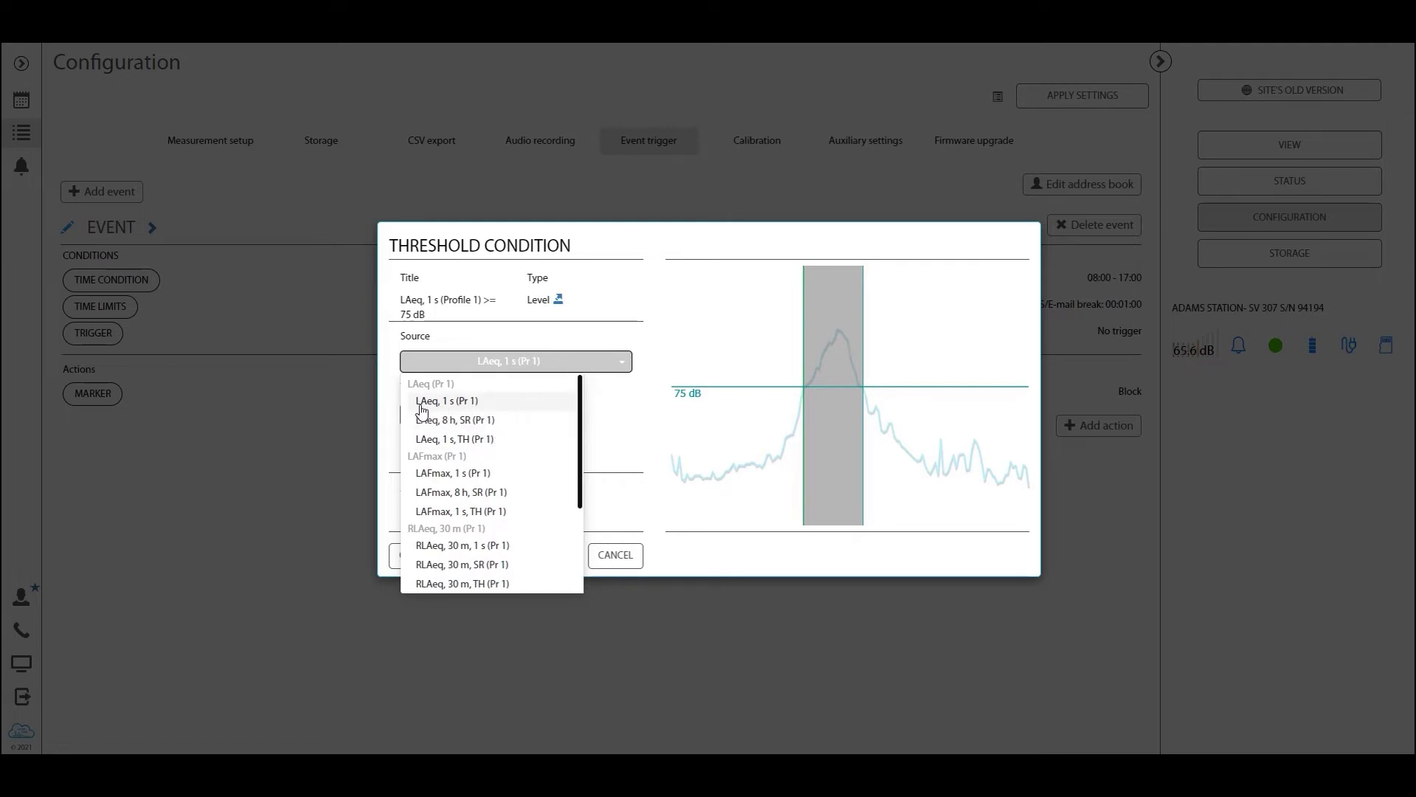
left_click_drag(435, 382, 451, 384)
left_click(473, 391)
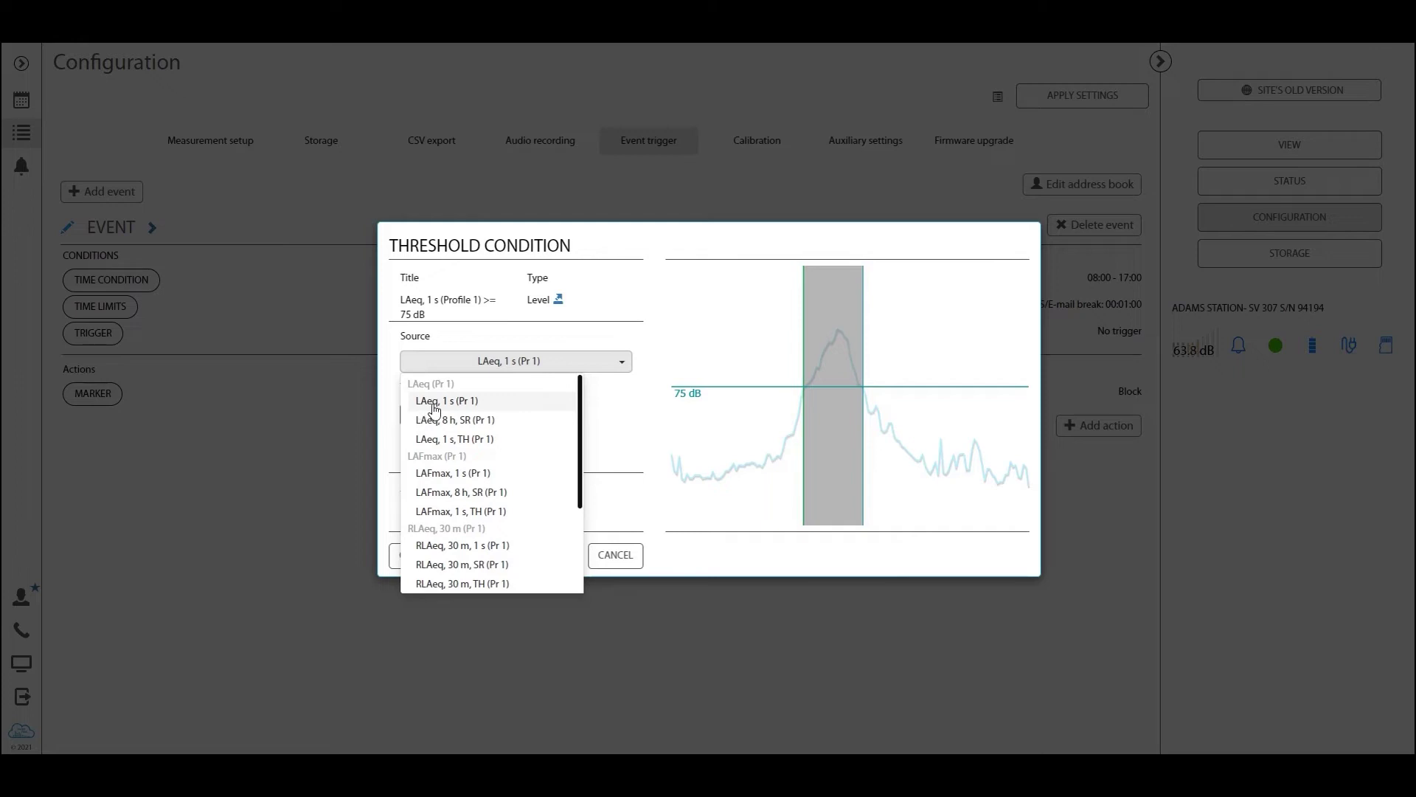
left_click(445, 402)
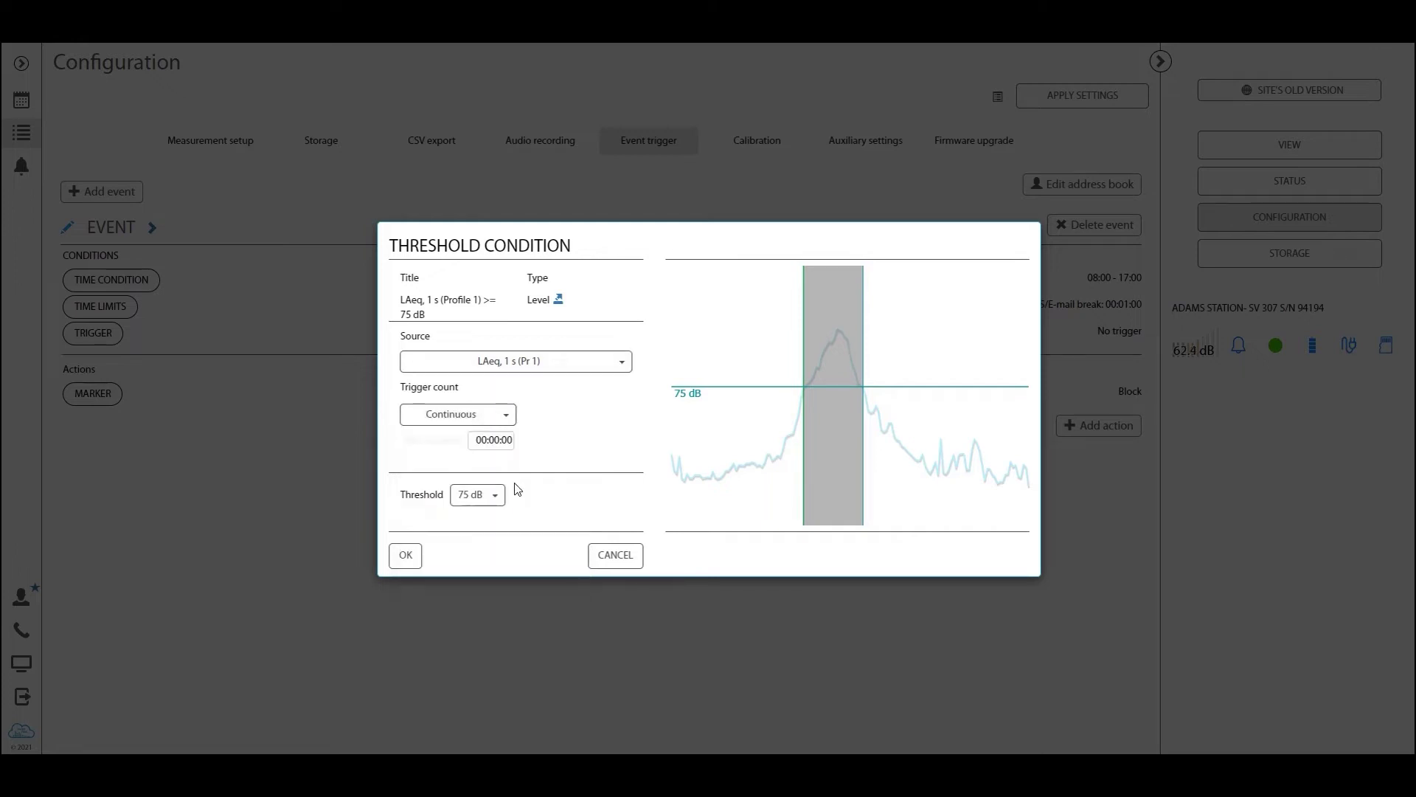
Set the threshold to 85 dB with Continuous count and accept the condition.
left_click(498, 494)
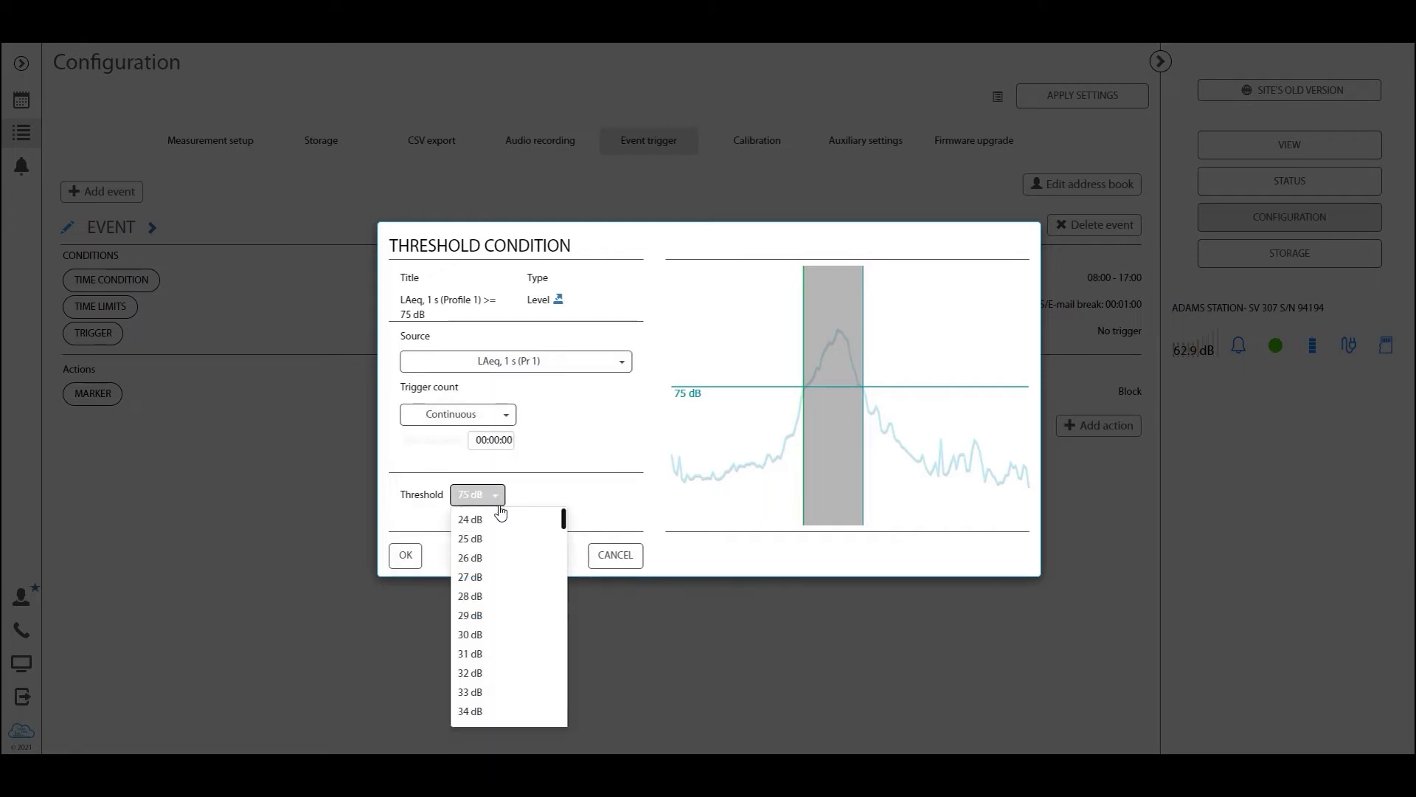
left_click_drag(560, 529, 558, 629)
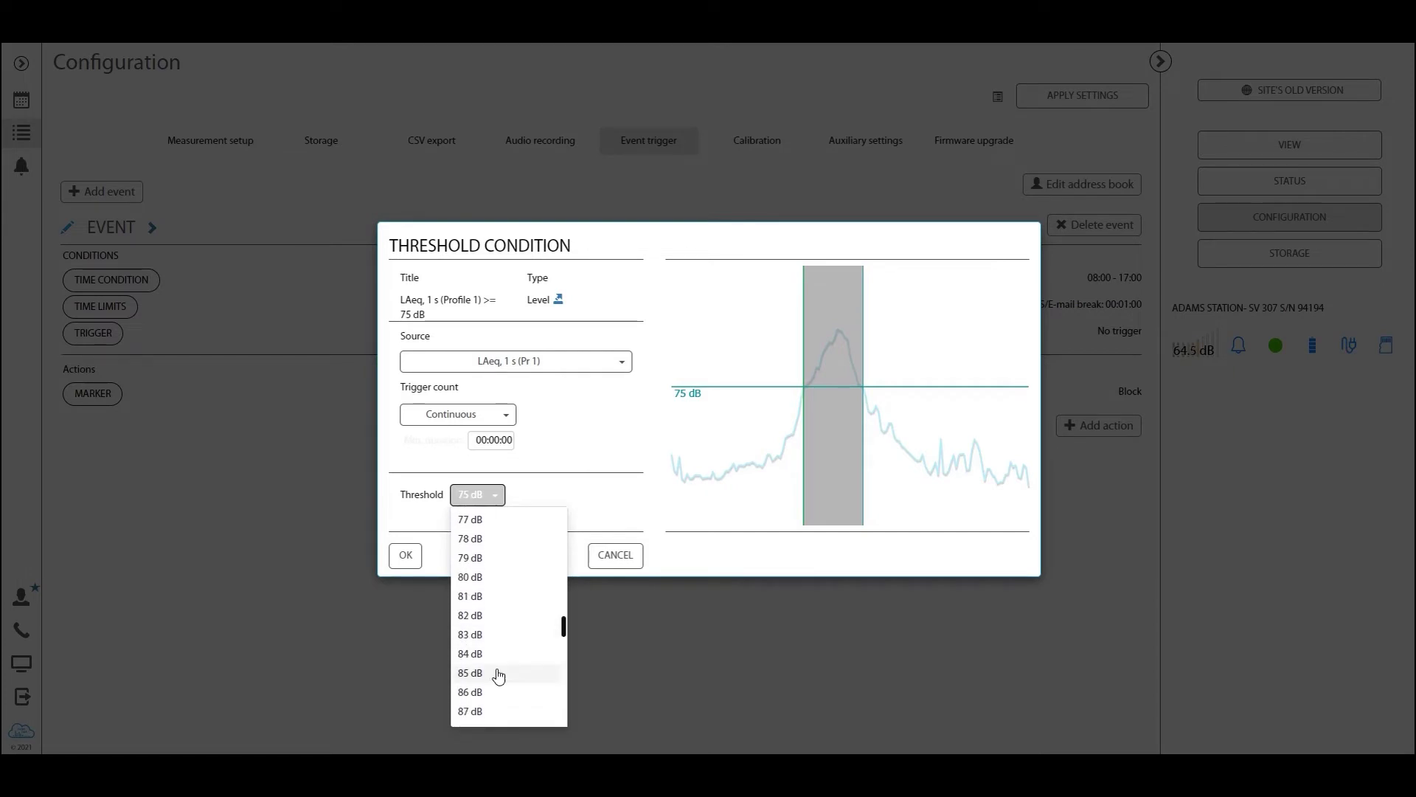
left_click(496, 674)
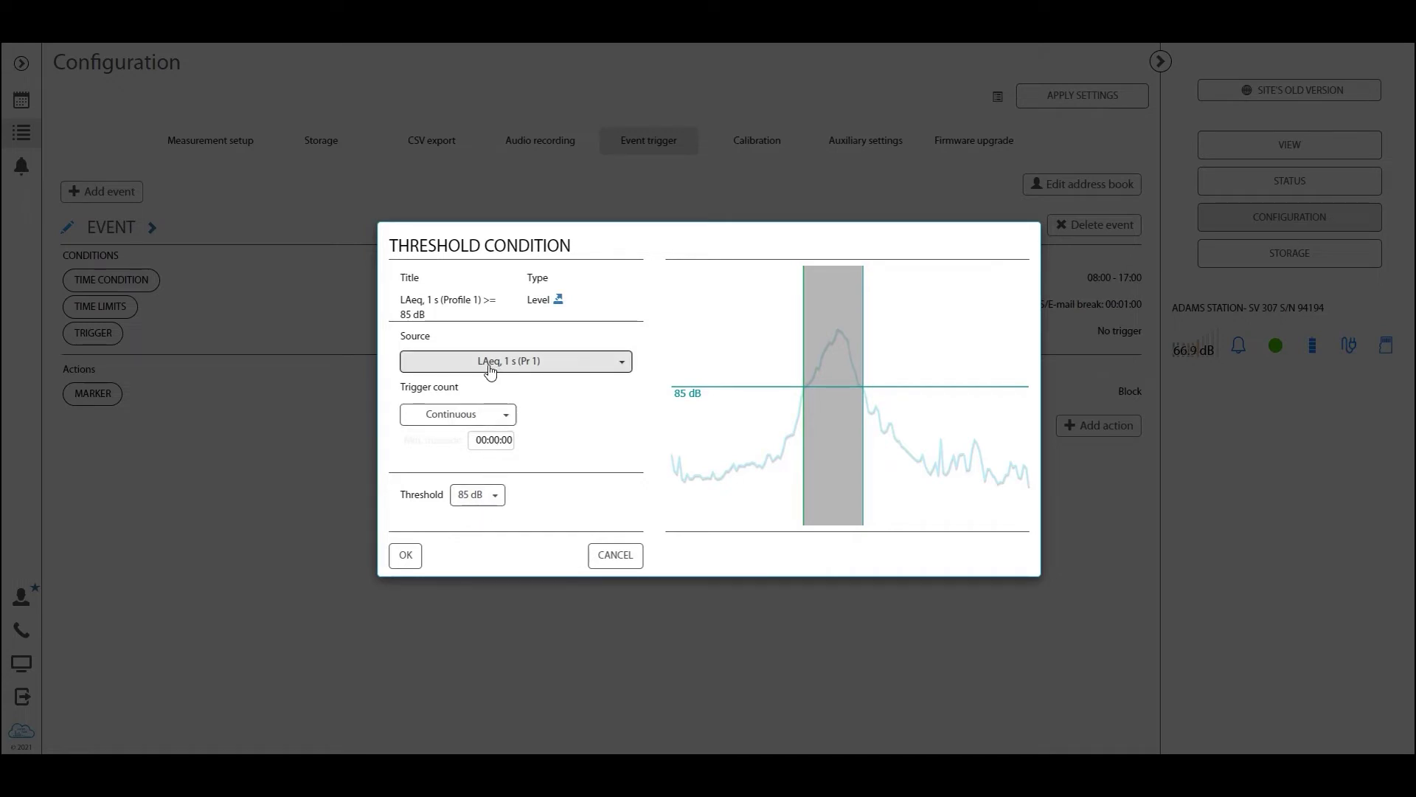
left_click(510, 418)
left_click(507, 415)
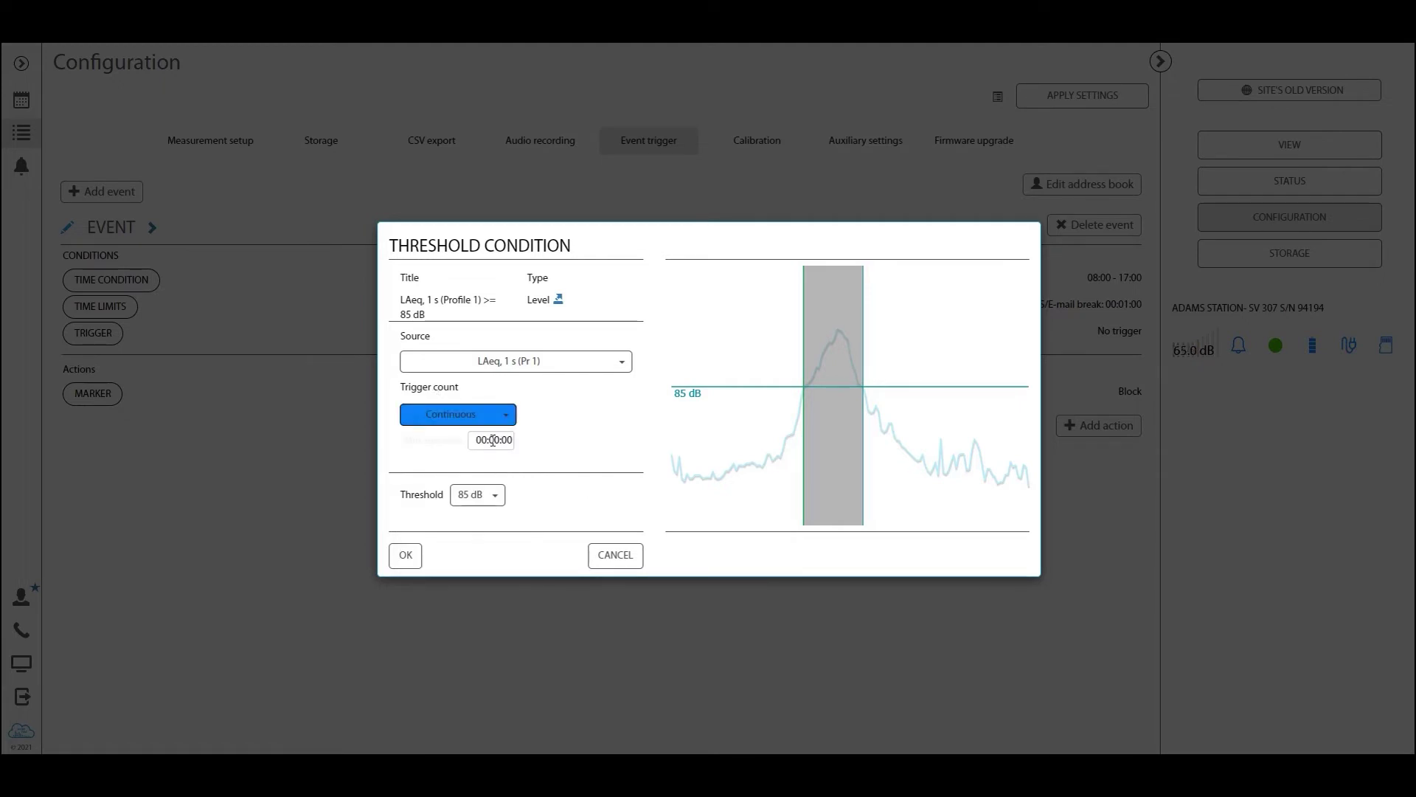
left_click(405, 555)
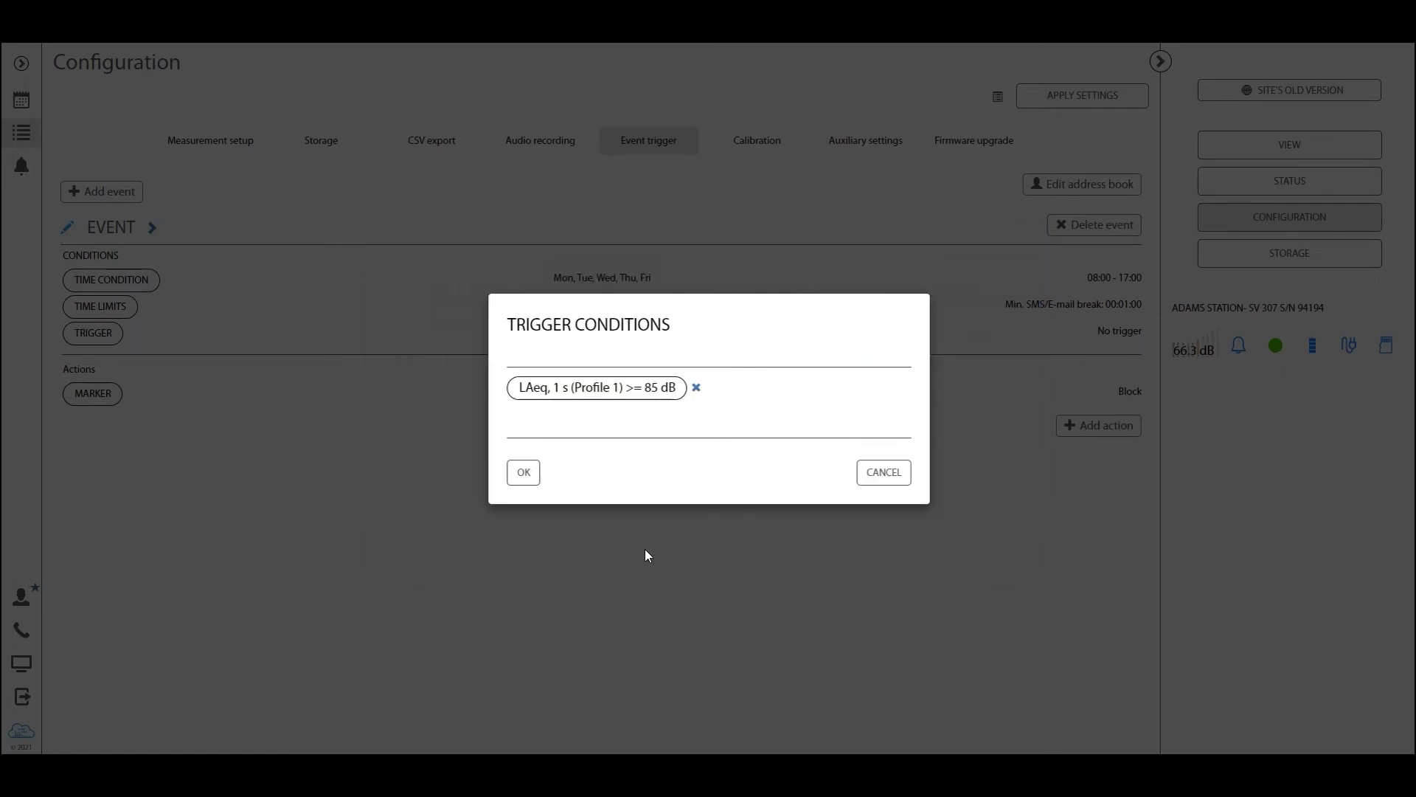
Confirm the trigger conditions and add Audio and E-mail alarm actions to the event.
left_click(522, 481)
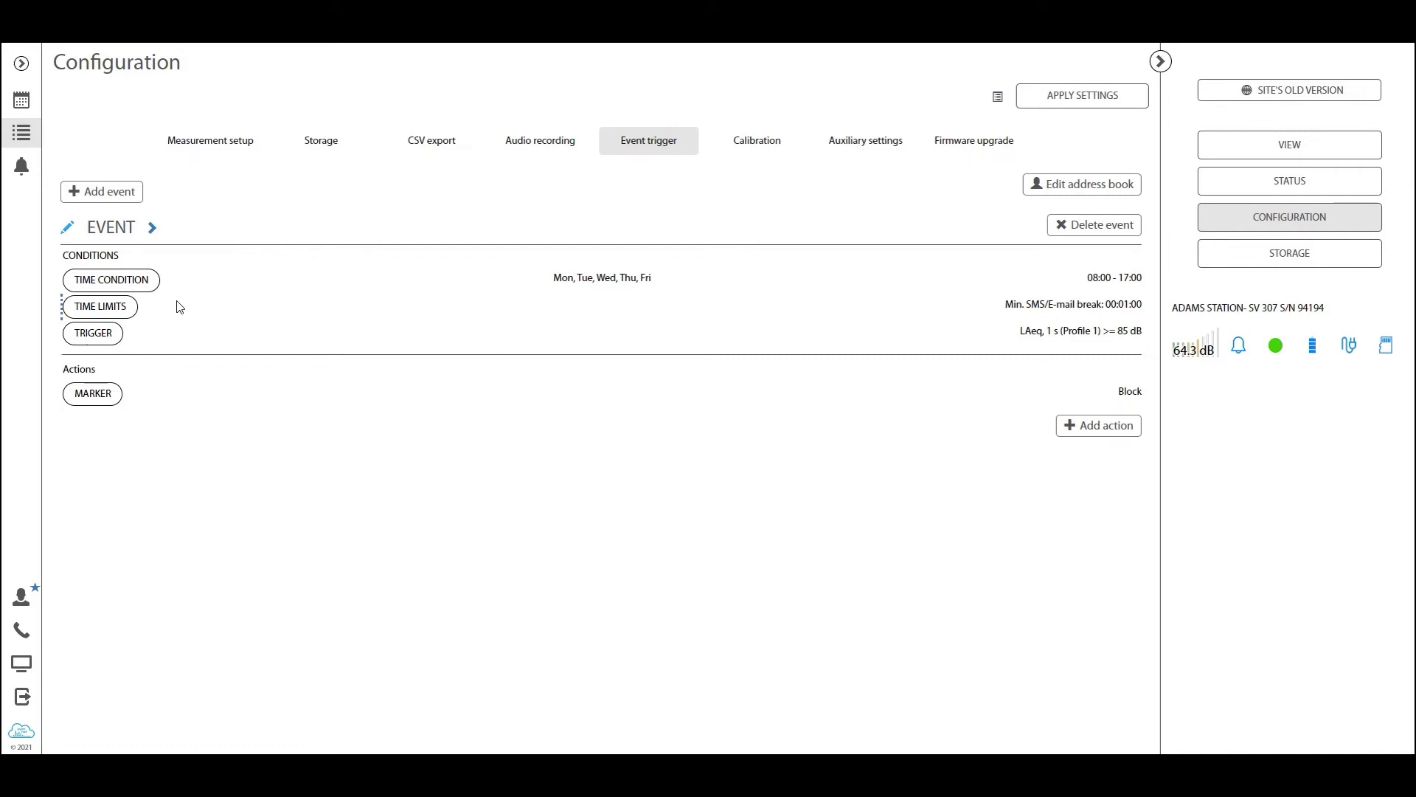
left_click(1100, 434)
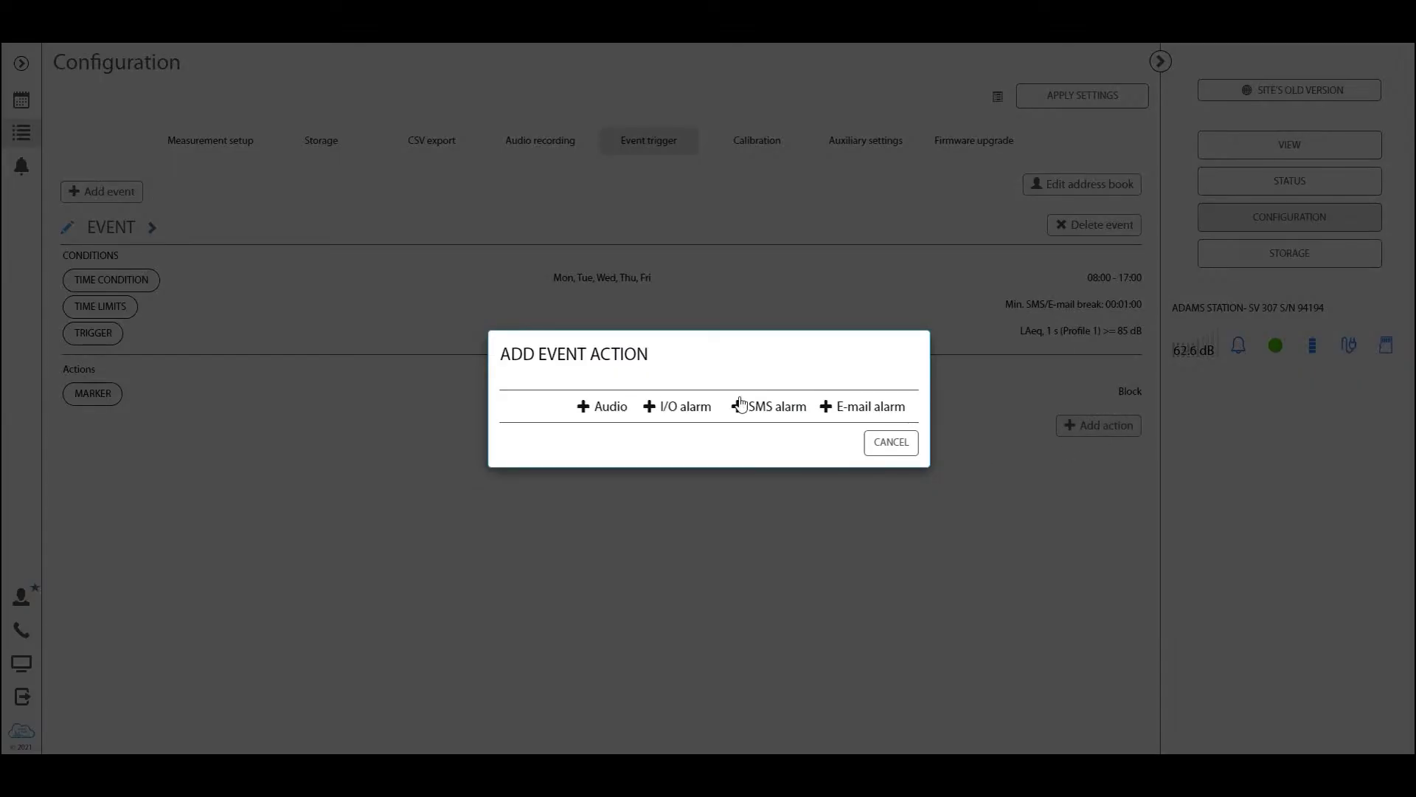
left_click(607, 413)
left_click(1083, 450)
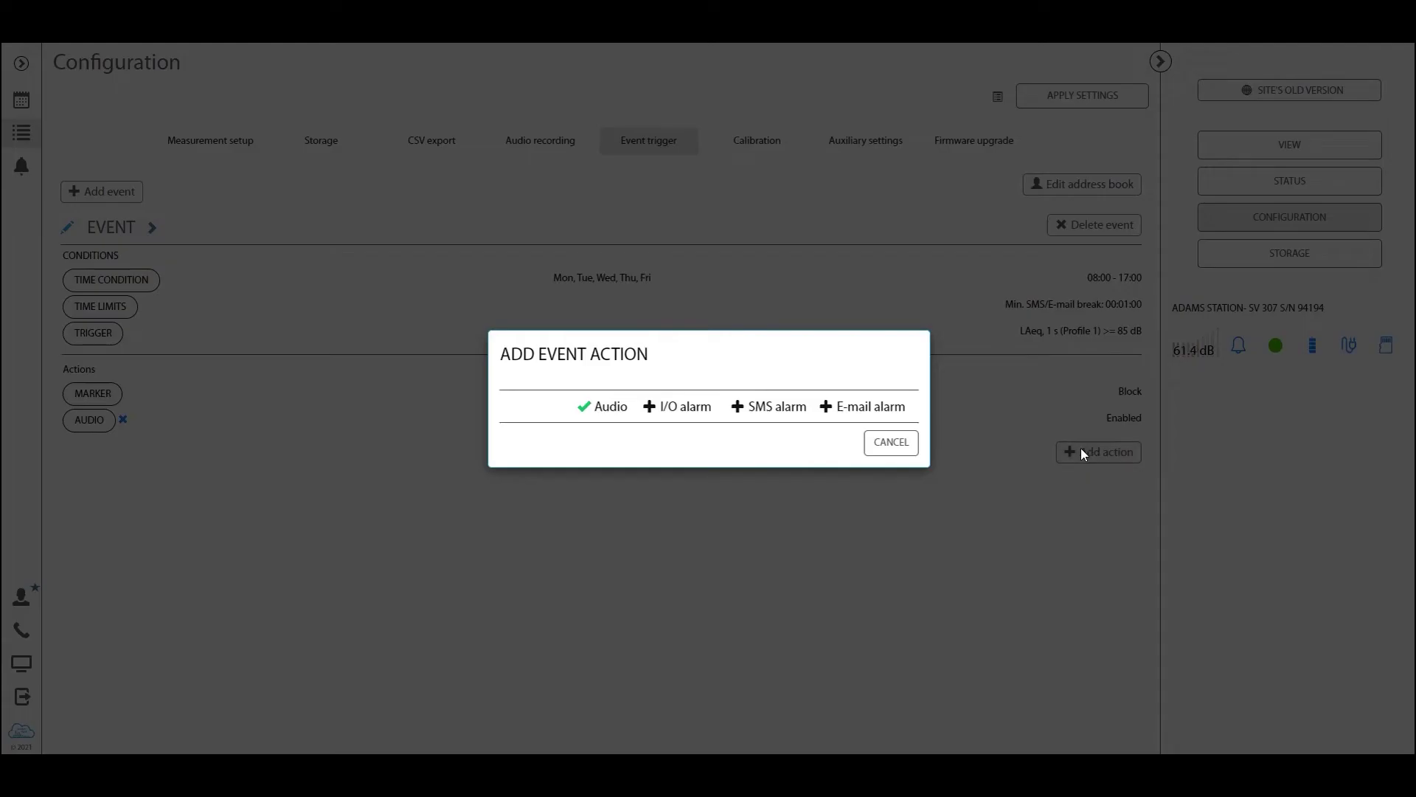
left_click(866, 413)
Create a new address-book contact with the recipient's name and e-mail address.
left_click(748, 430)
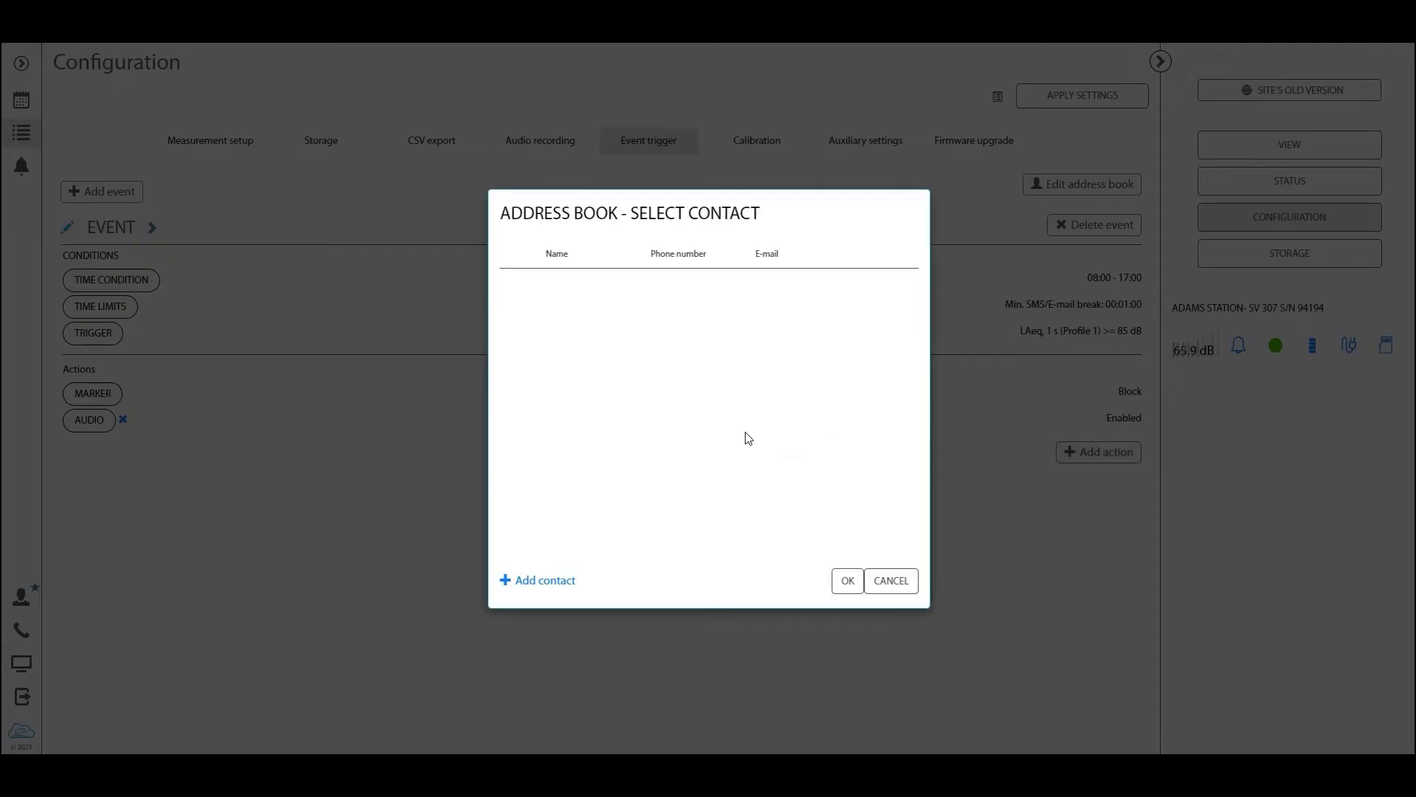
left_click(552, 581)
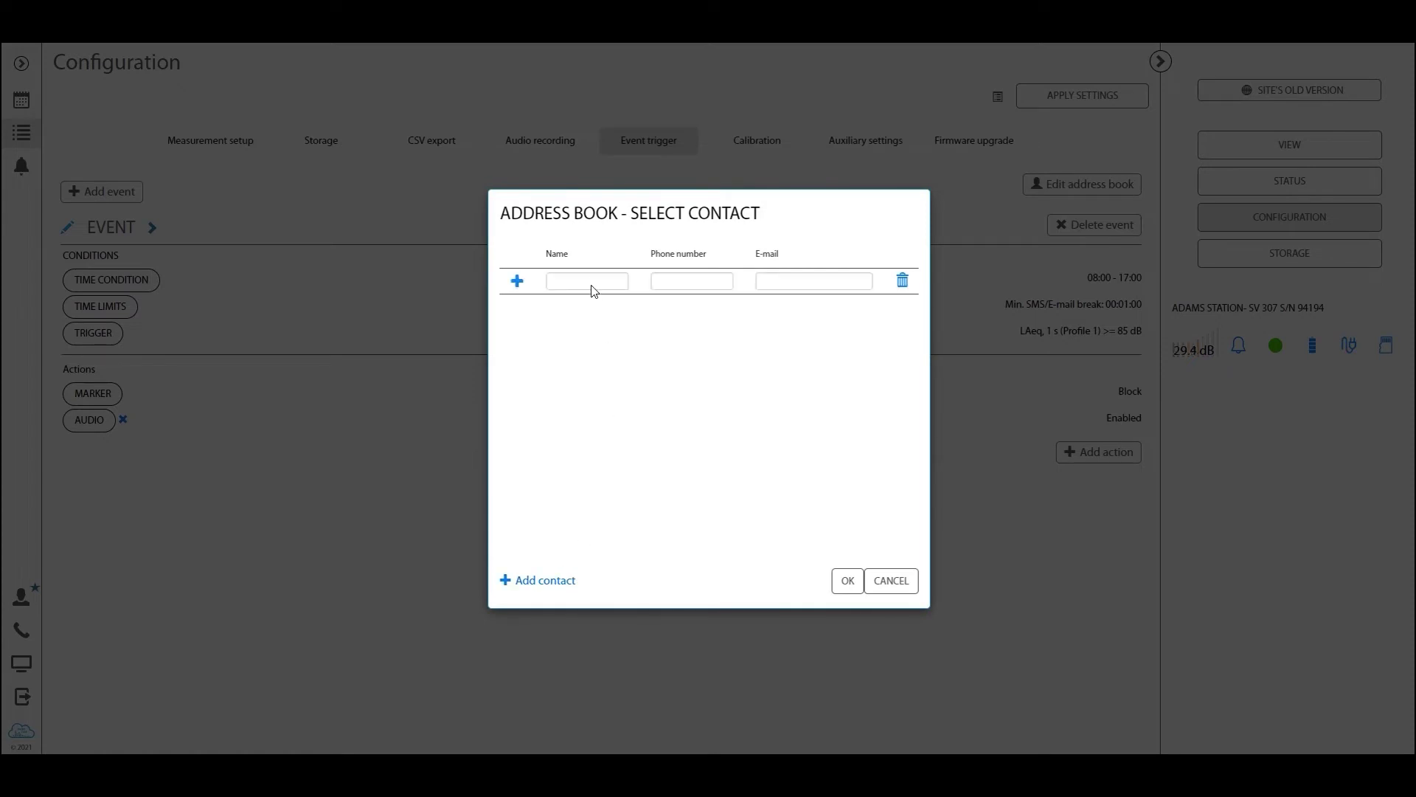
left_click(590, 284)
type("A")
key("Tab")
key("Tab")
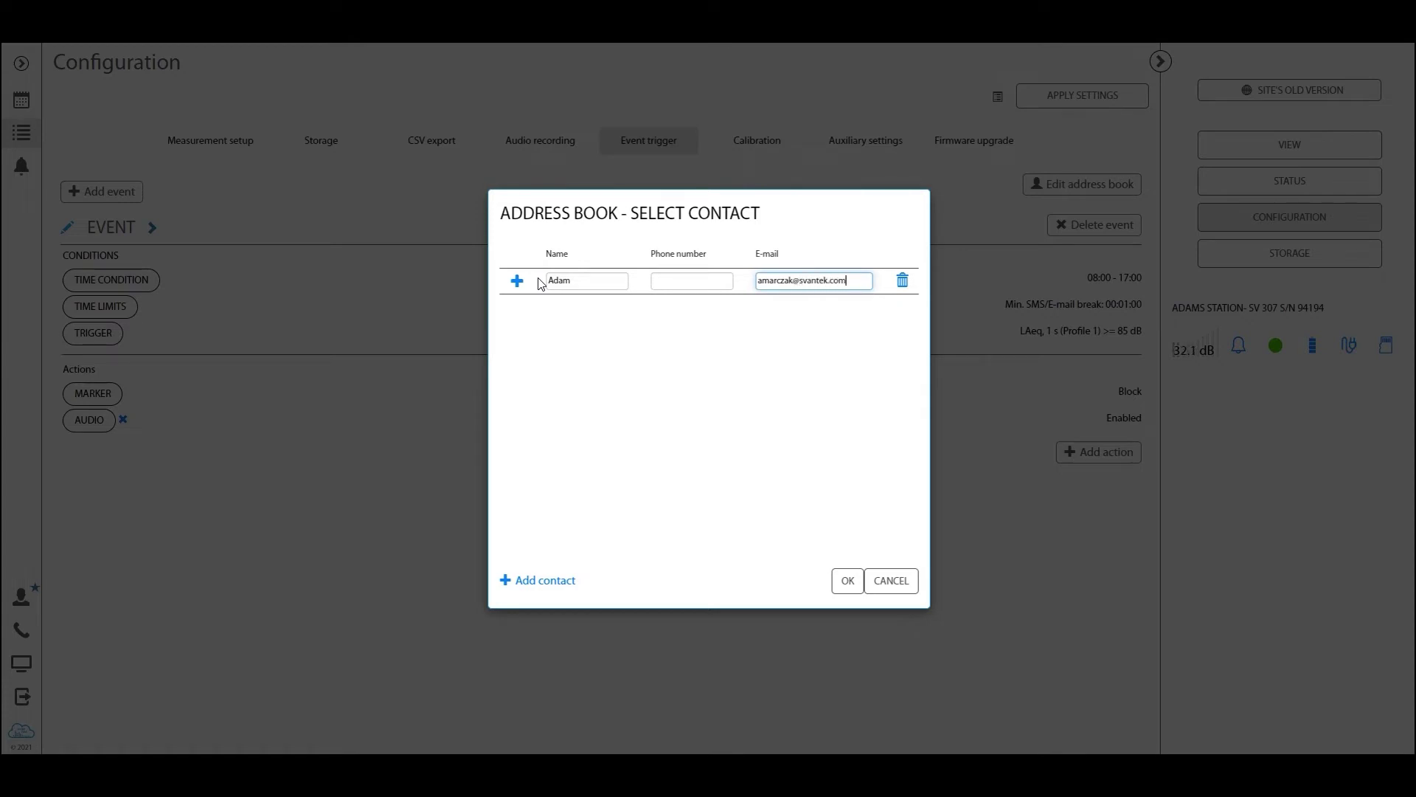
left_click(847, 581)
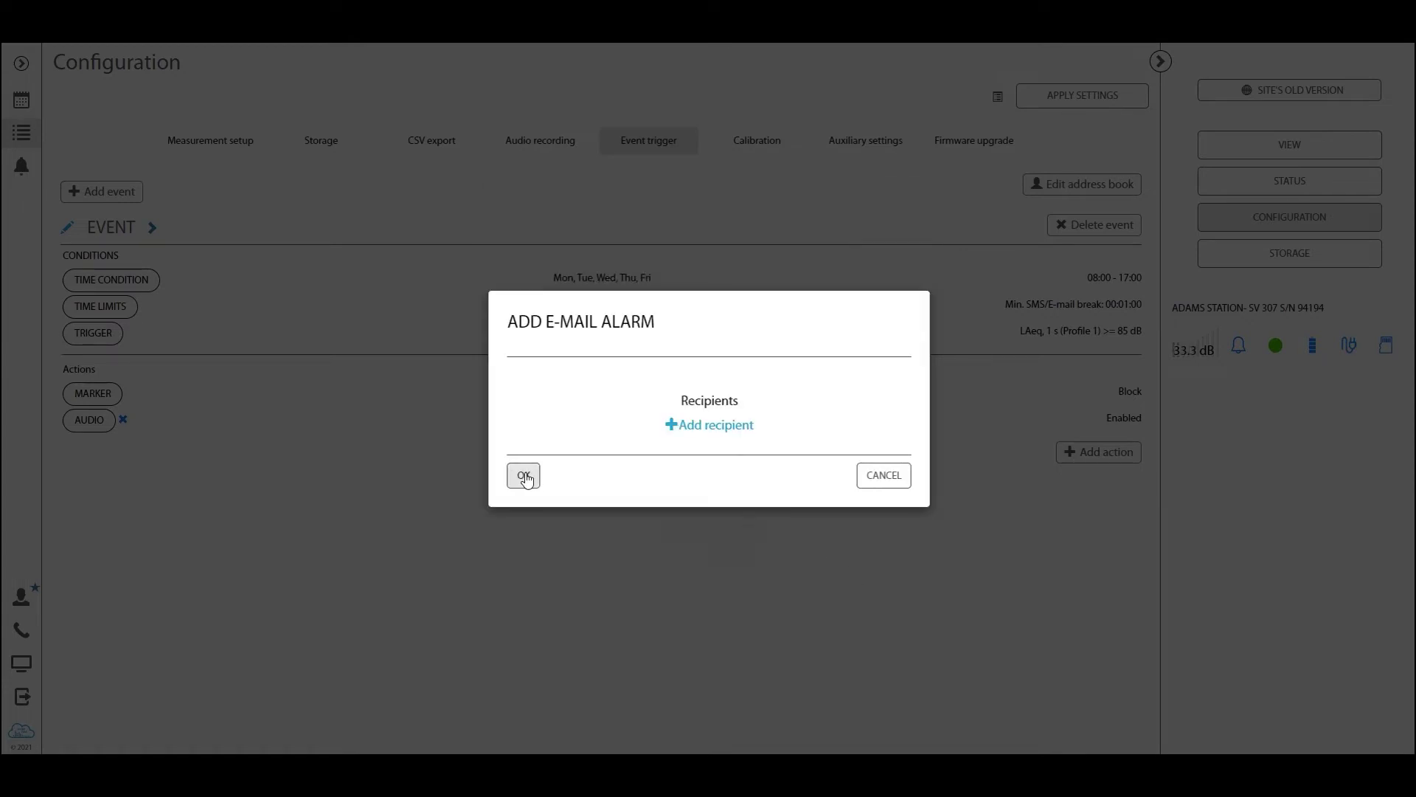
Make the new contact the e-mail alarm recipient, confirm, and apply settings to the station.
left_click(661, 426)
left_click(515, 285)
left_click(848, 580)
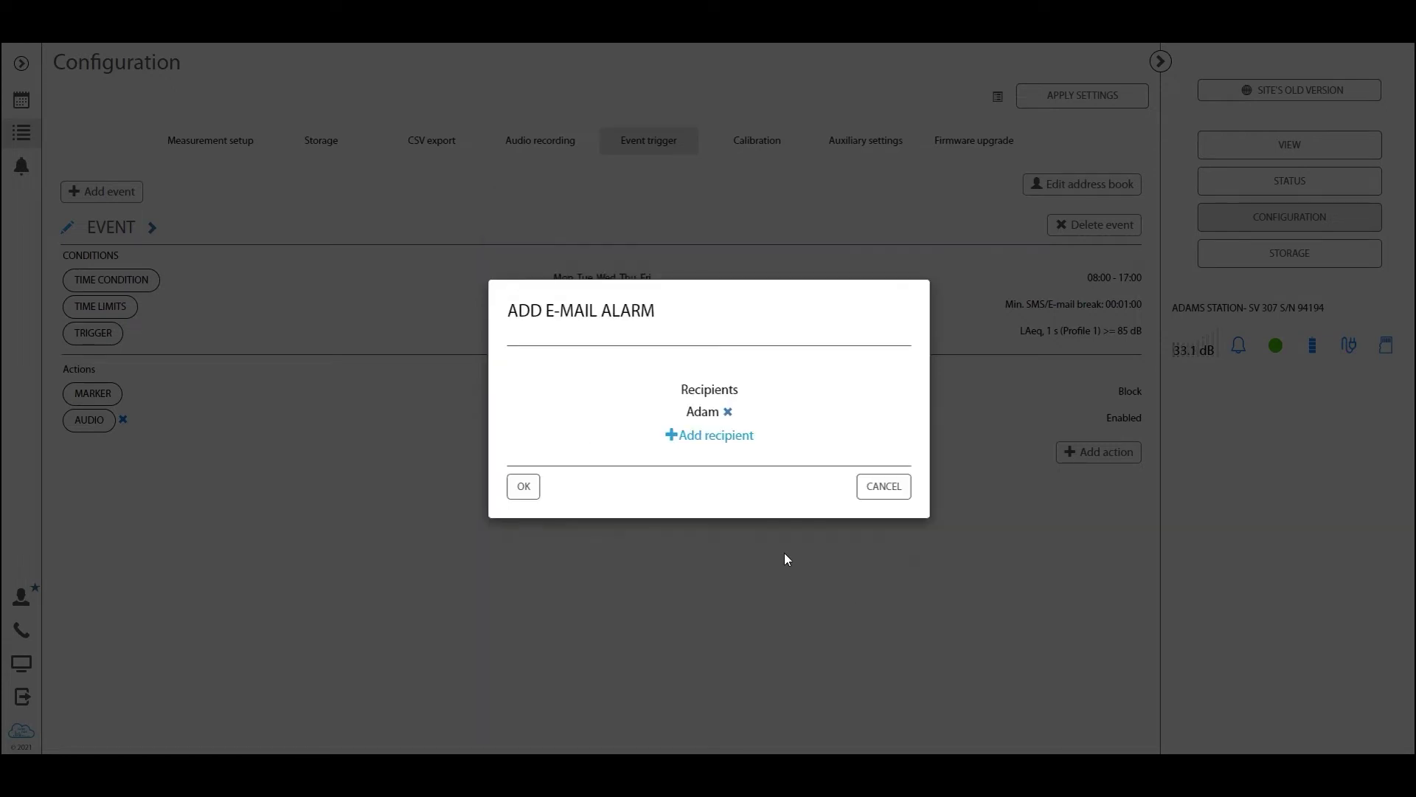
left_click(535, 484)
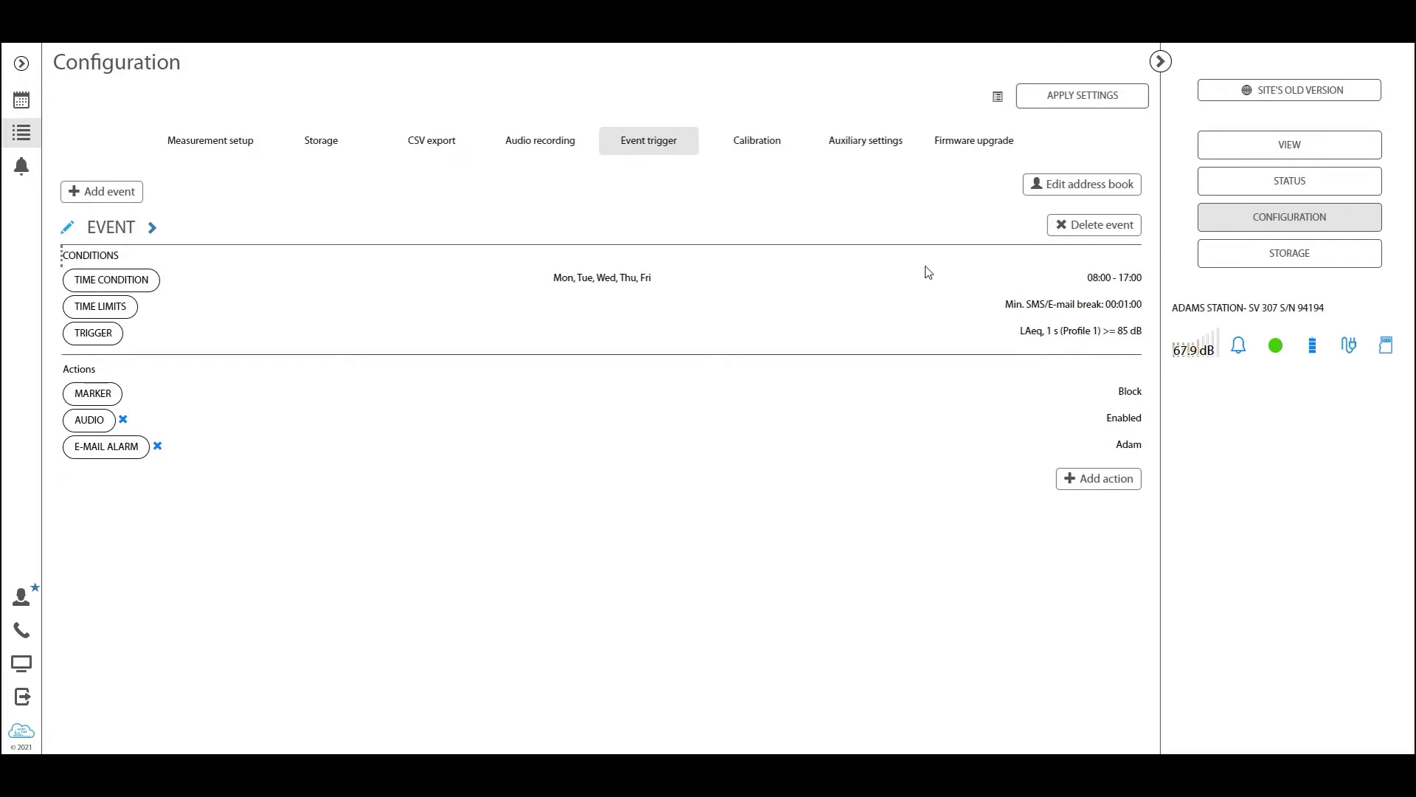
left_click(1099, 103)
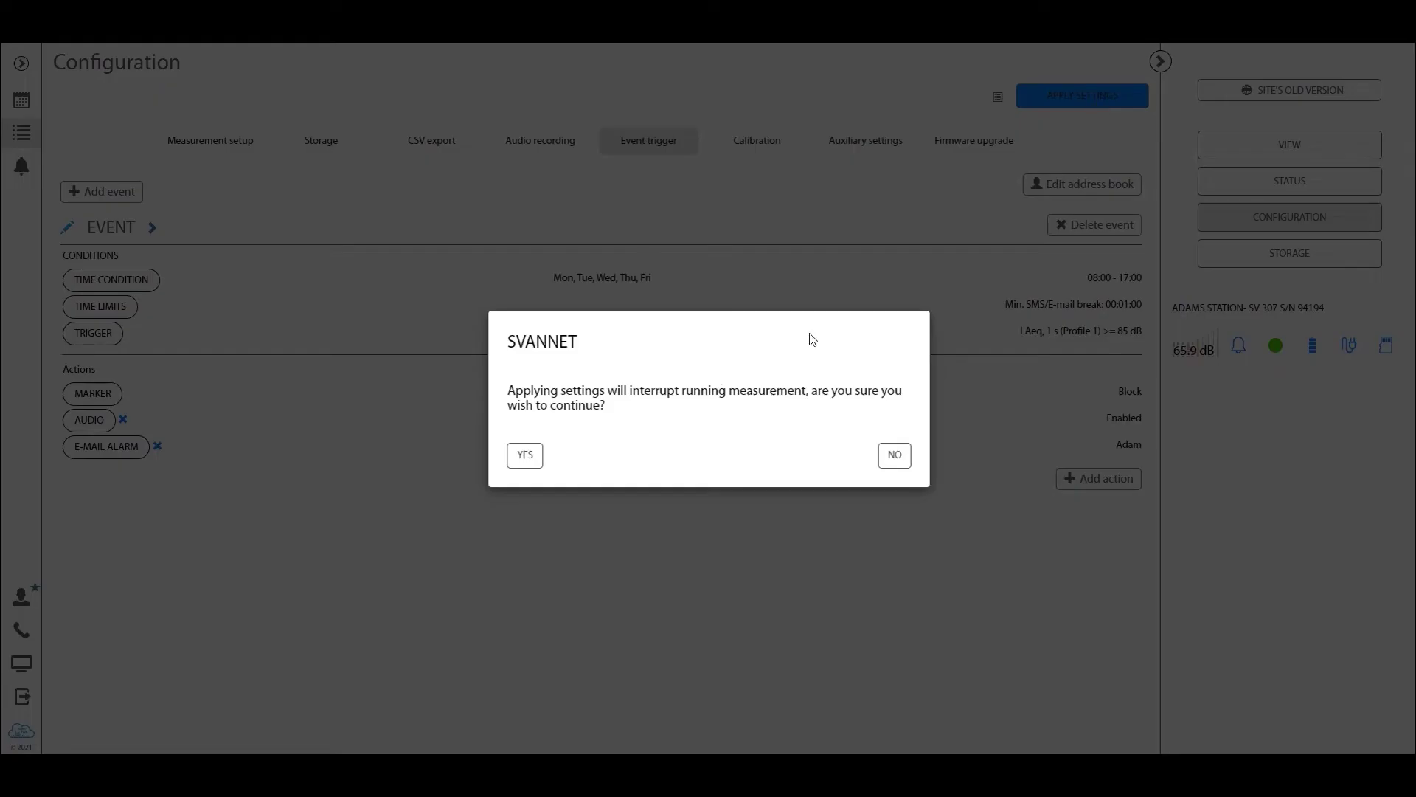
left_click(534, 456)
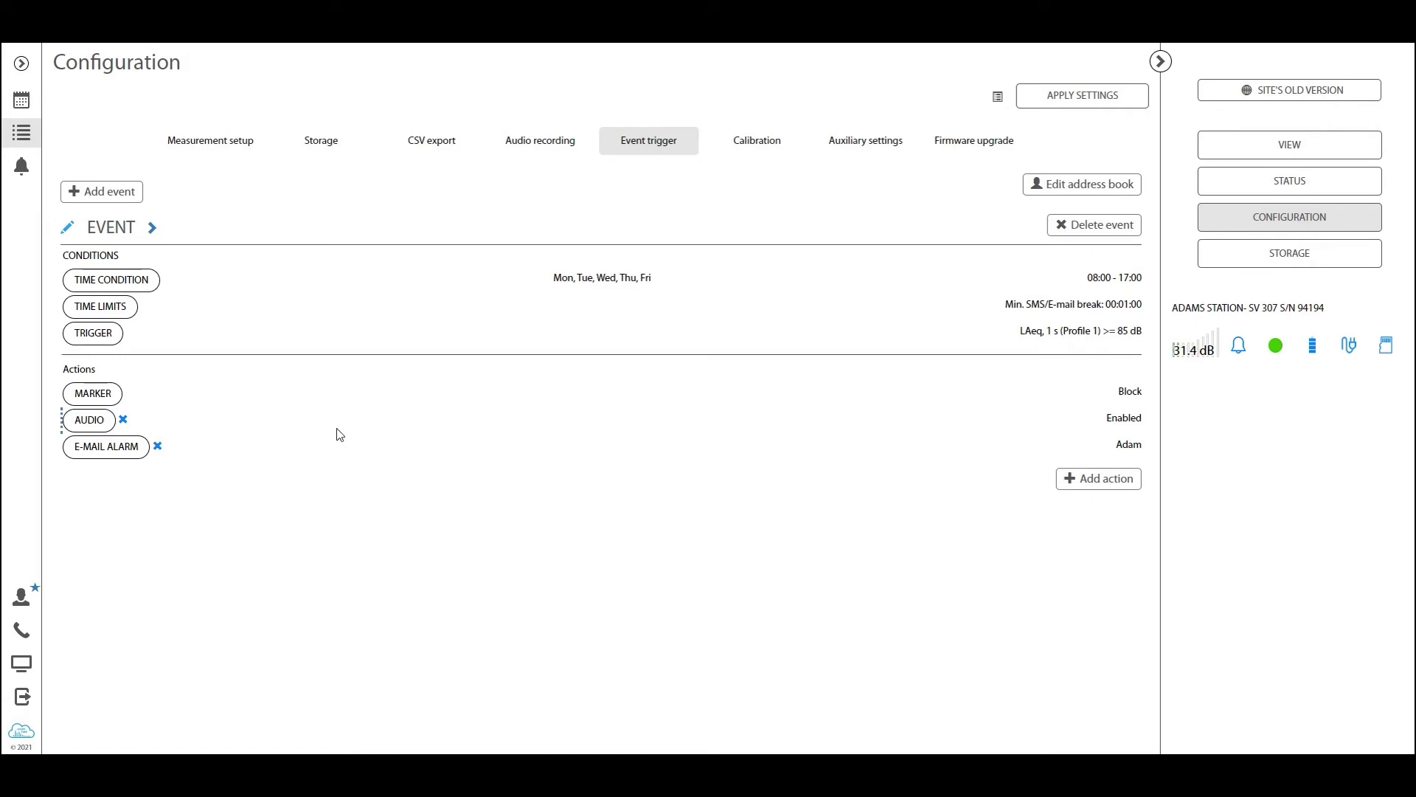
On the Audio recording tab, choose 00:00:10 recording time and 24 kHz sampling.
left_click(535, 148)
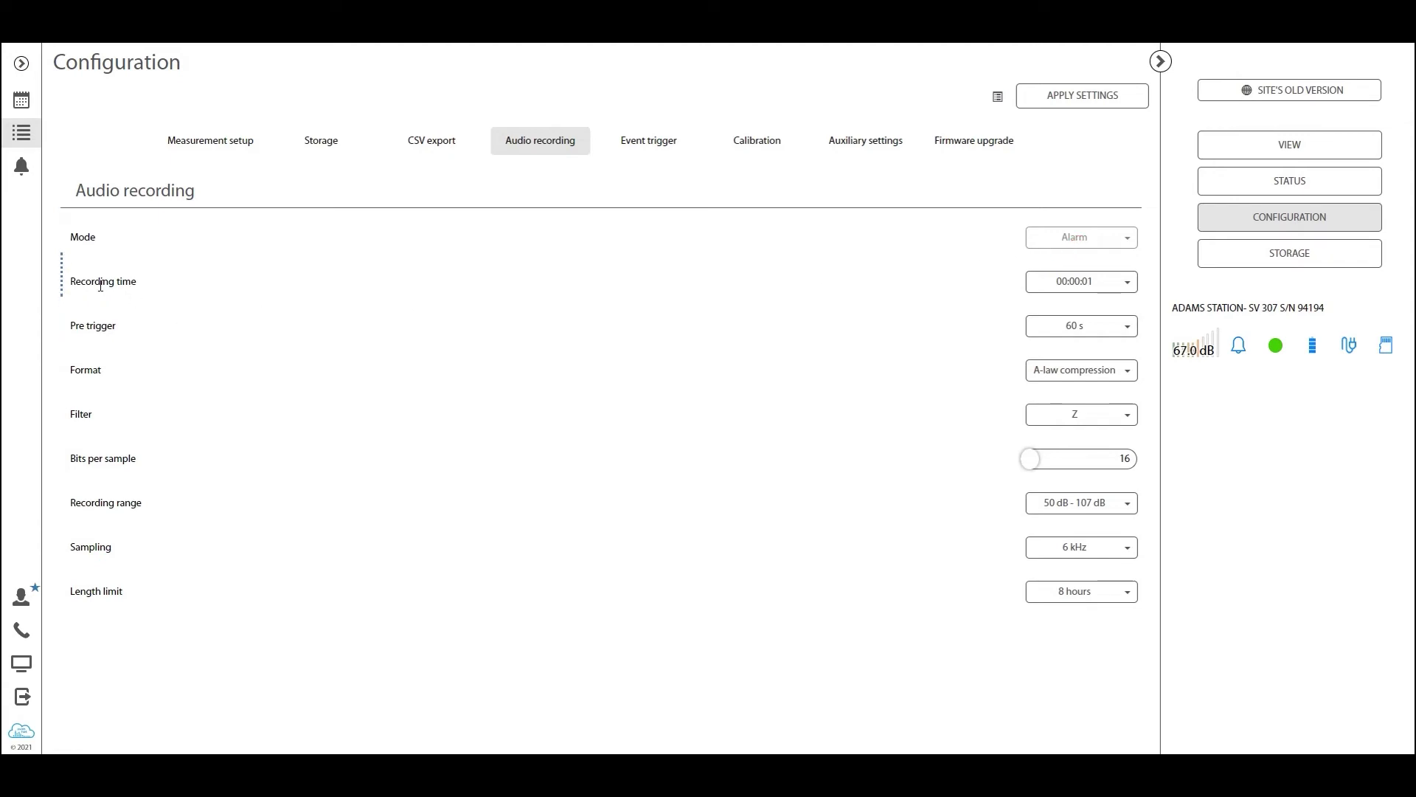
left_click(1130, 287)
left_click(1077, 498)
left_click(1127, 550)
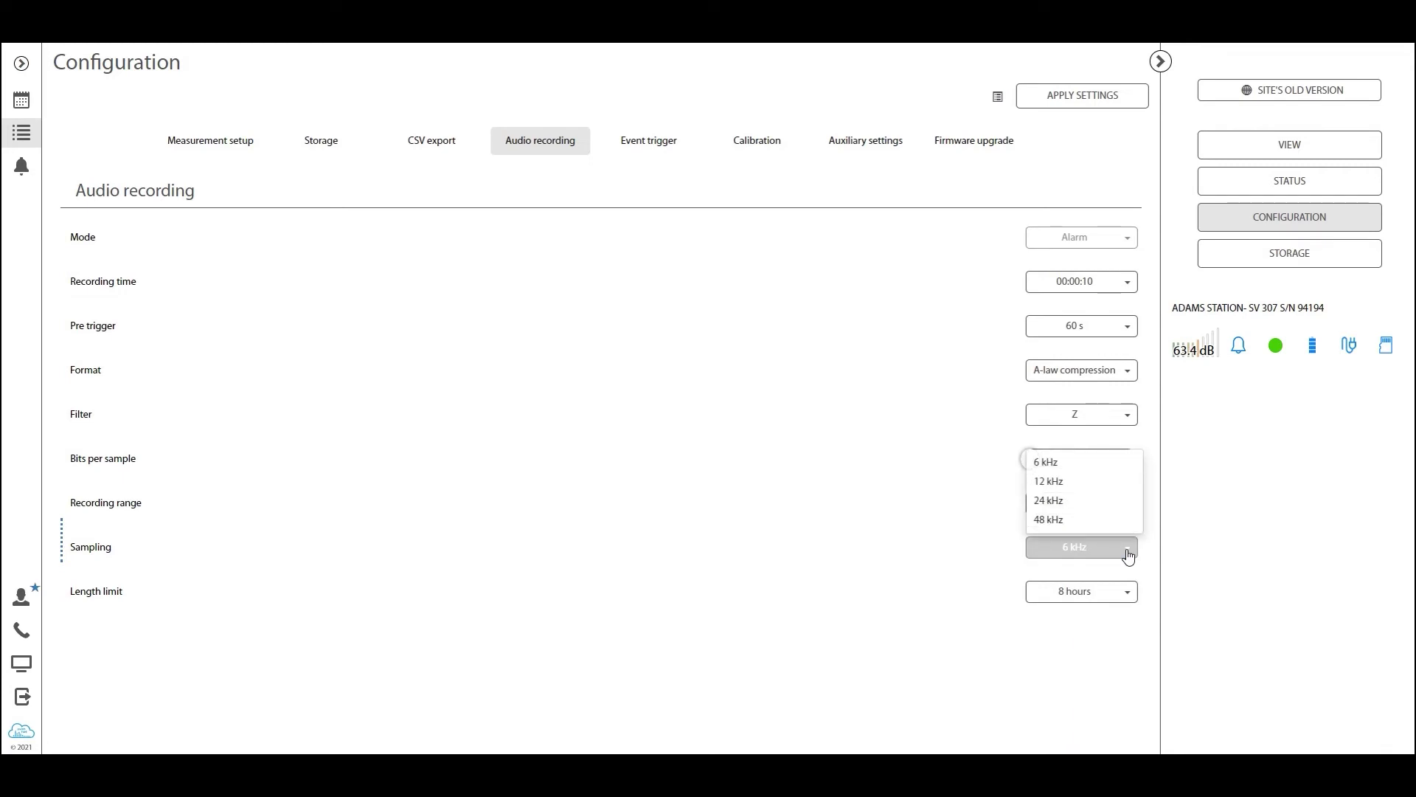
left_click(1073, 509)
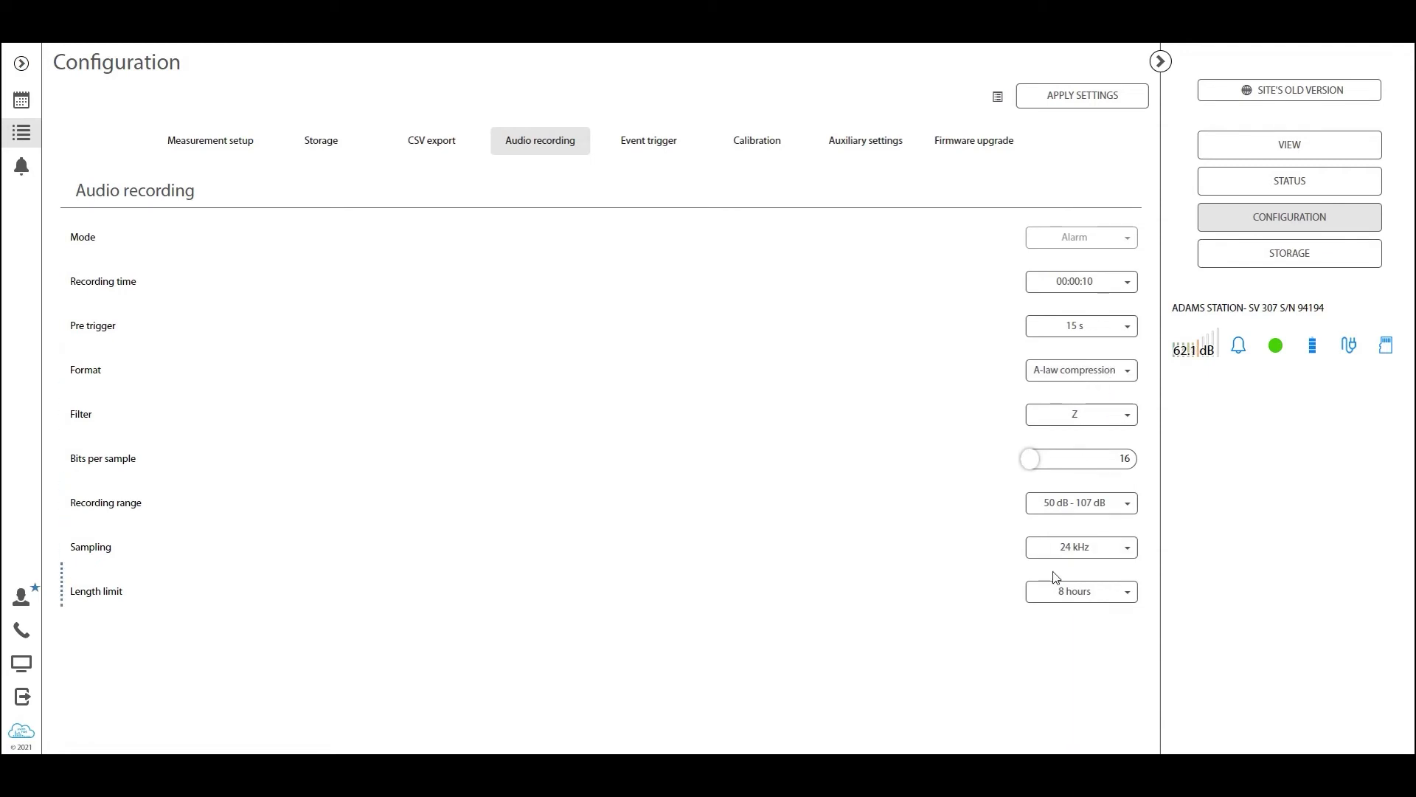
Choose 1 minute in the audio recording Length limit dropdown.
left_click(1128, 602)
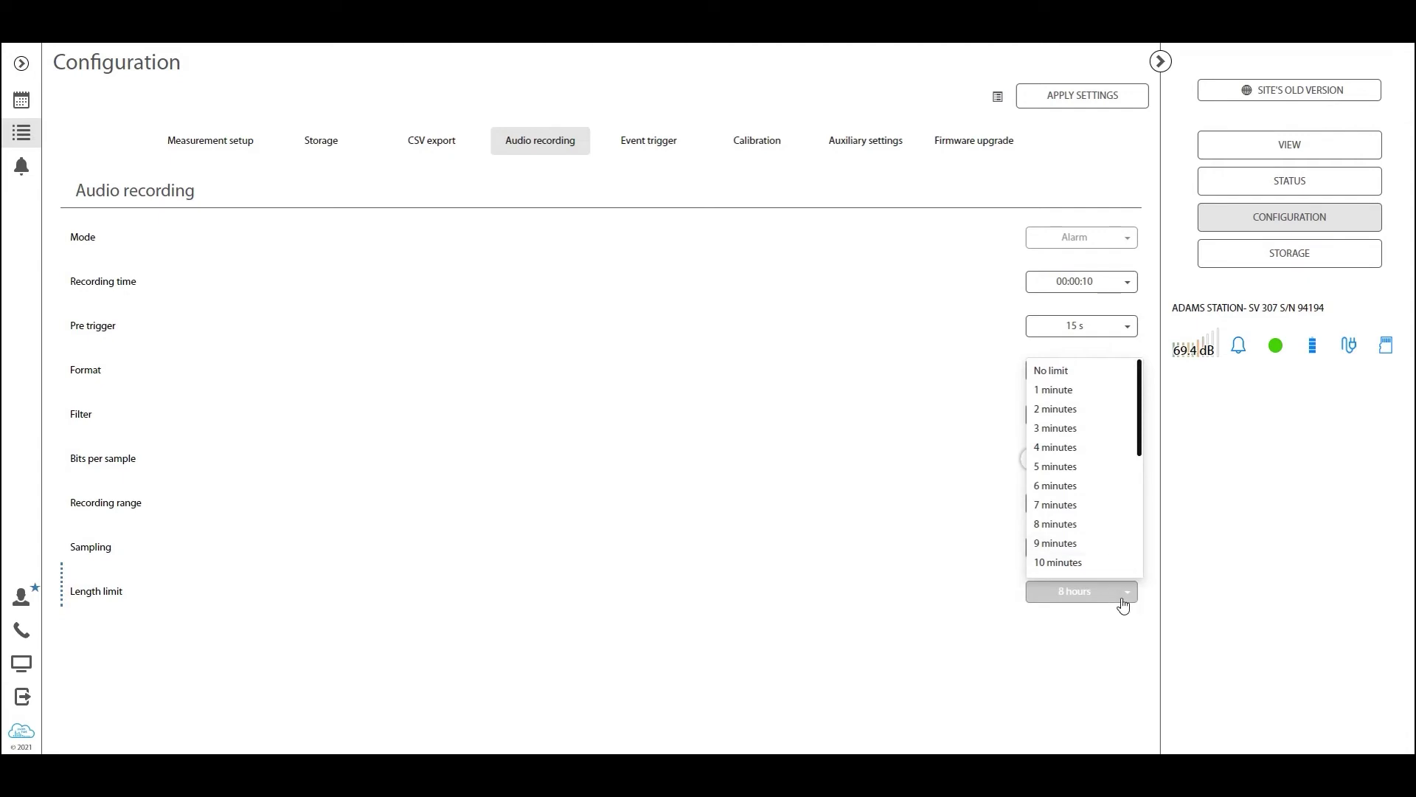
left_click(1130, 601)
left_click(1131, 602)
left_click(1089, 400)
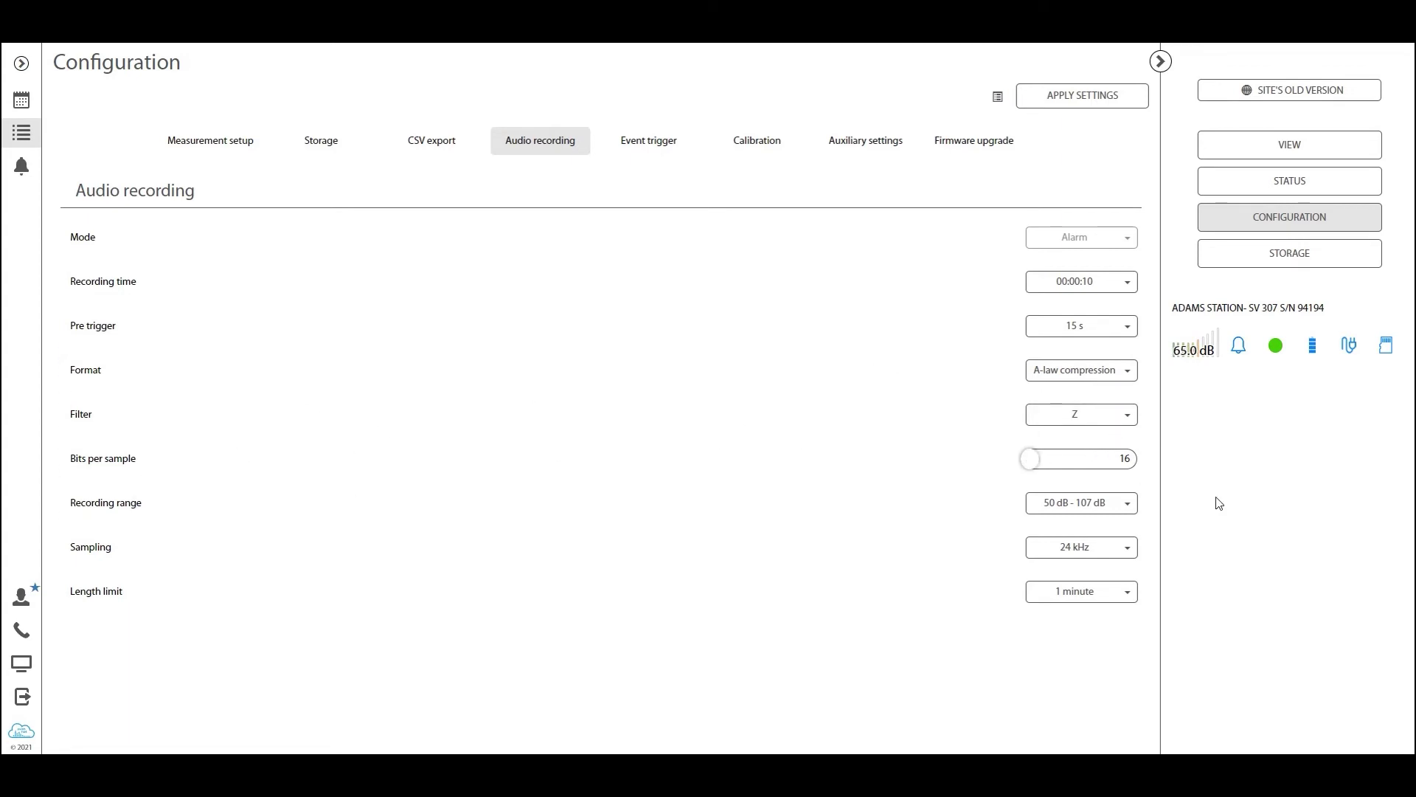
Set the audio Recording range to 39 dB - 96 dB.
left_click(1130, 501)
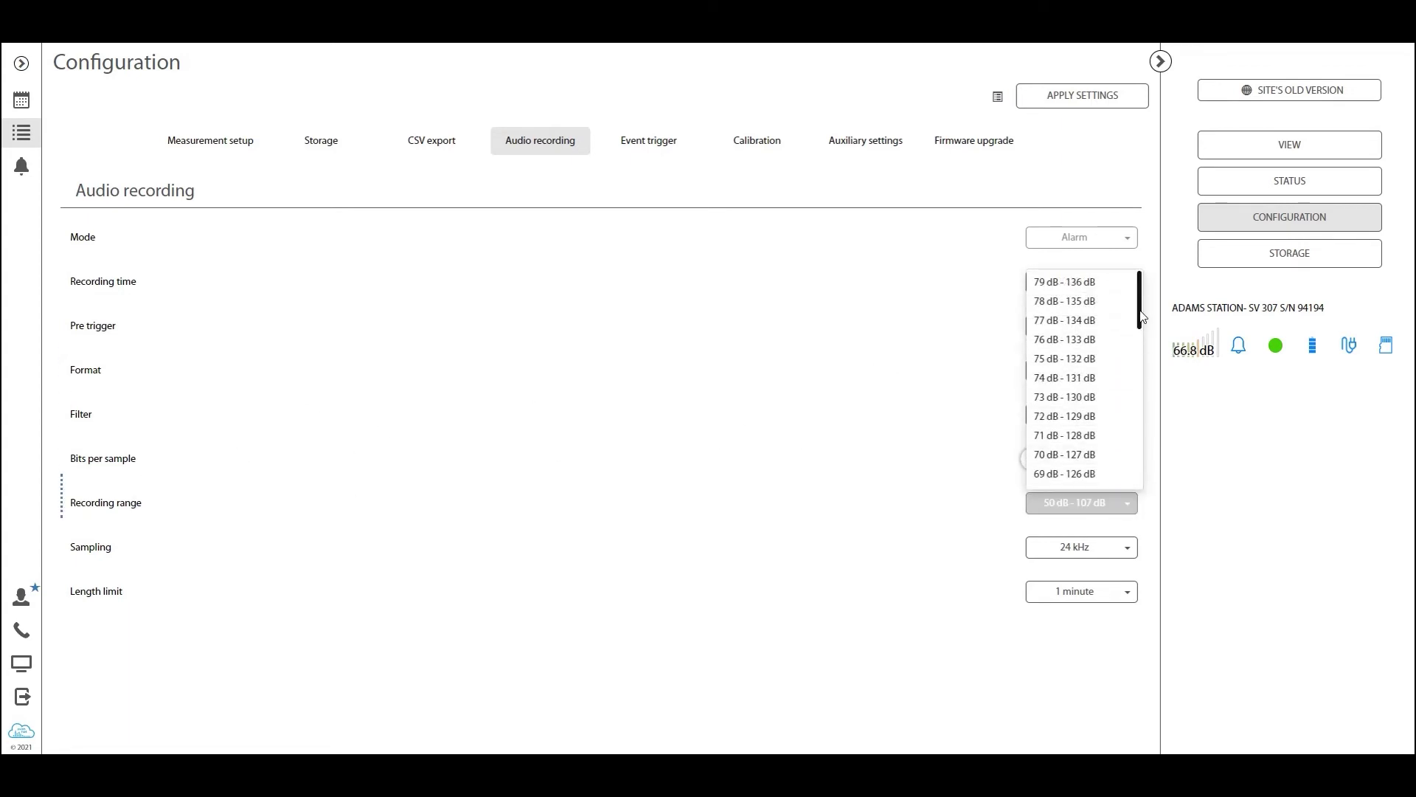
mouse_move(1141, 318)
left_mouse_down()
mouse_move(1141, 443)
mouse_move(1141, 313)
left_mouse_up()
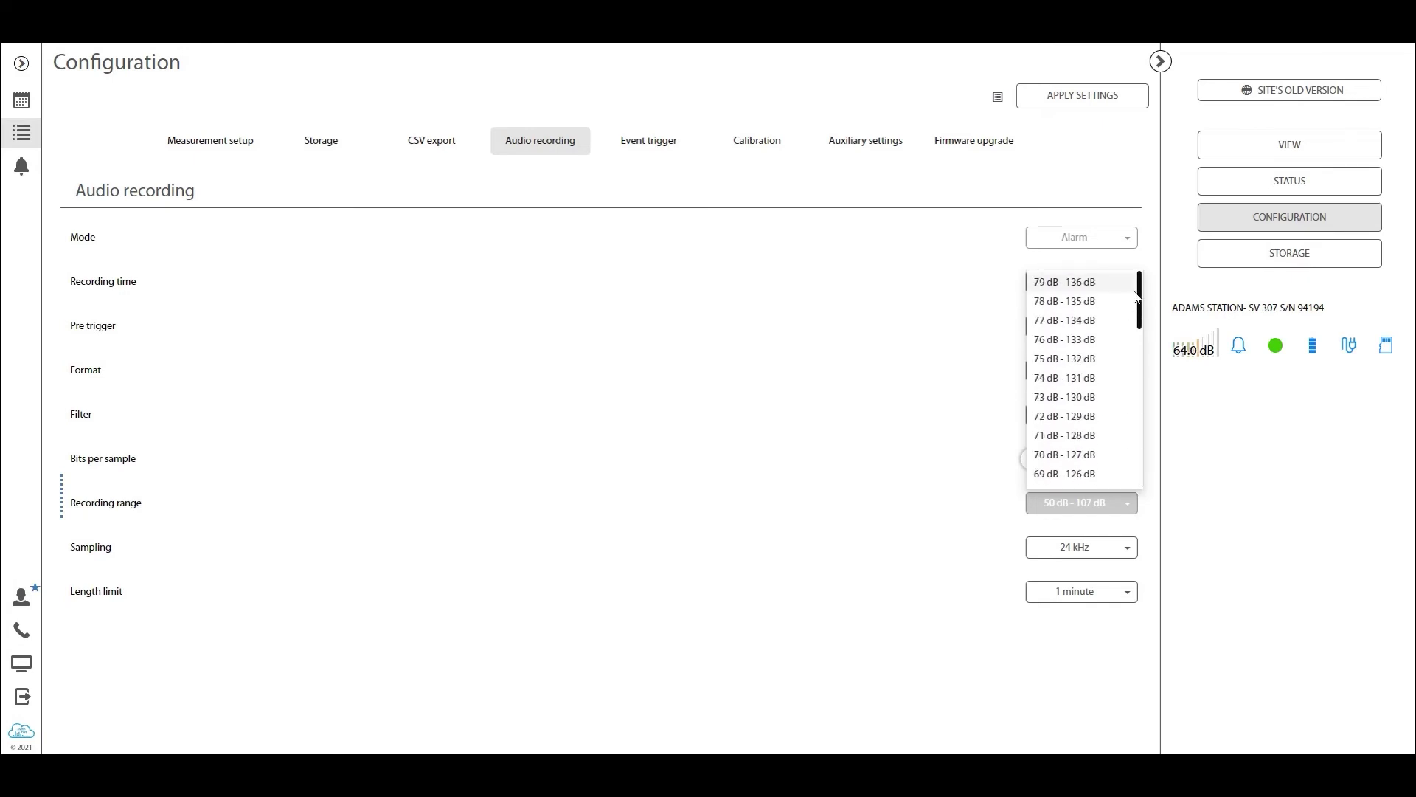
left_click(1081, 288)
left_click(1128, 505)
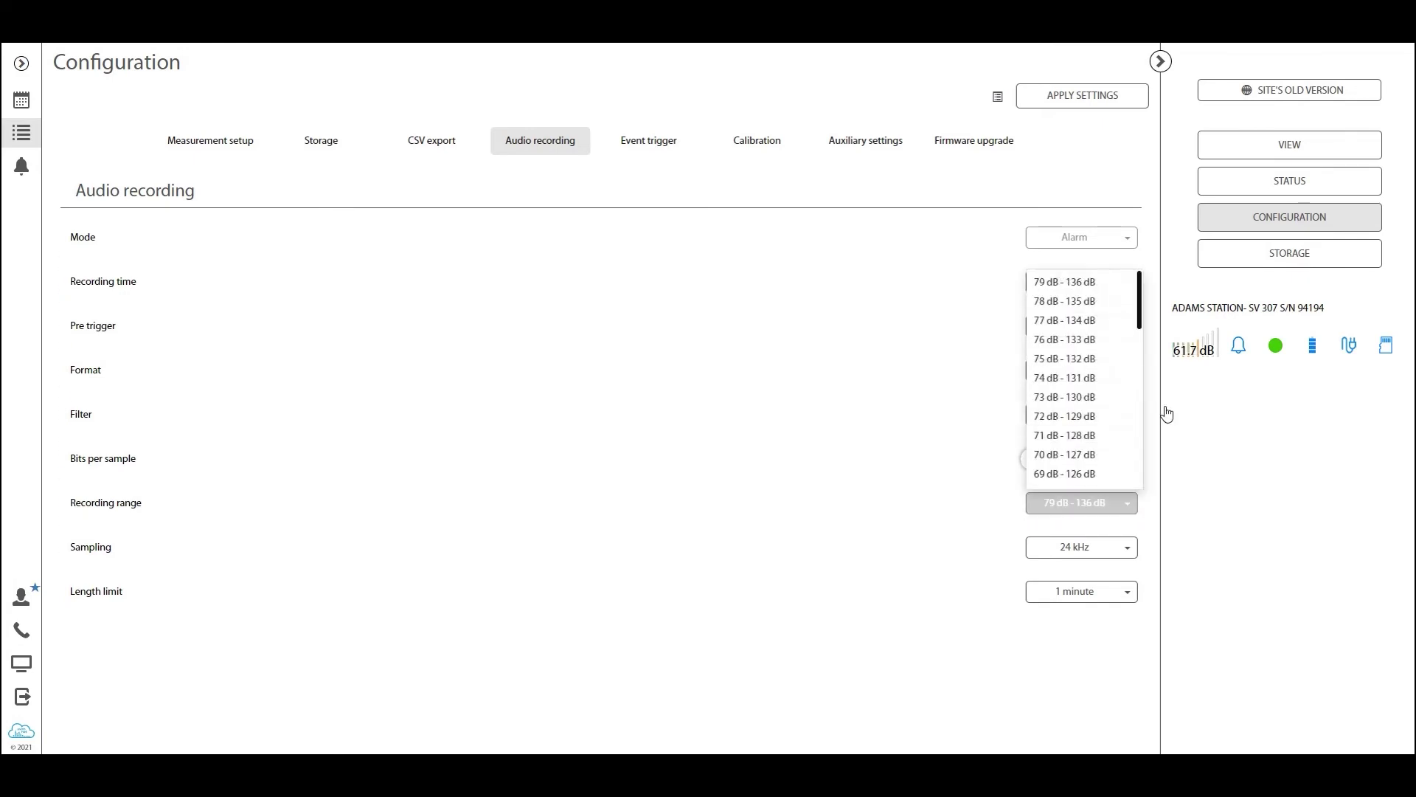
left_click_drag(1143, 312, 1141, 476)
left_click(1092, 475)
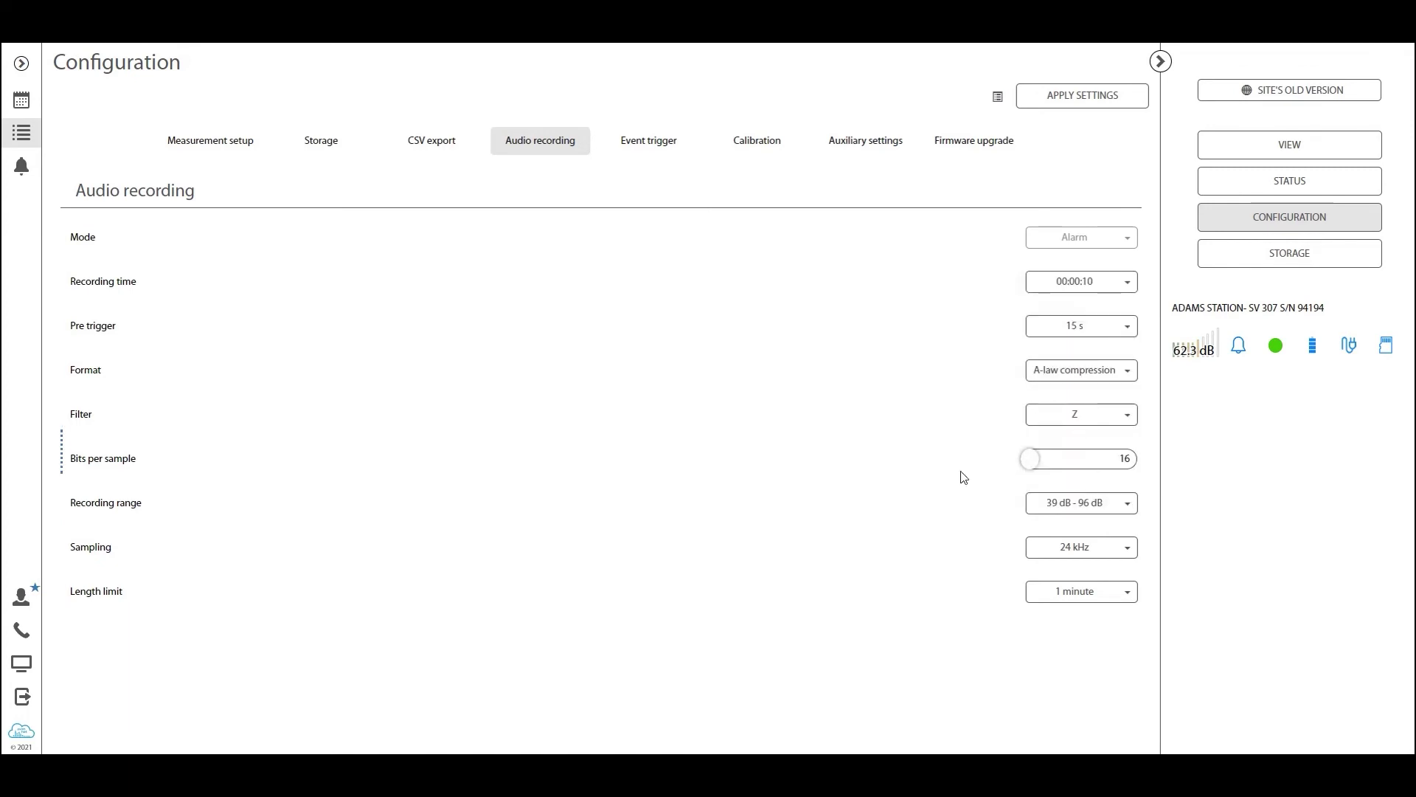
Keep 16 bits per sample and apply the audio settings to the station.
left_click(1061, 462)
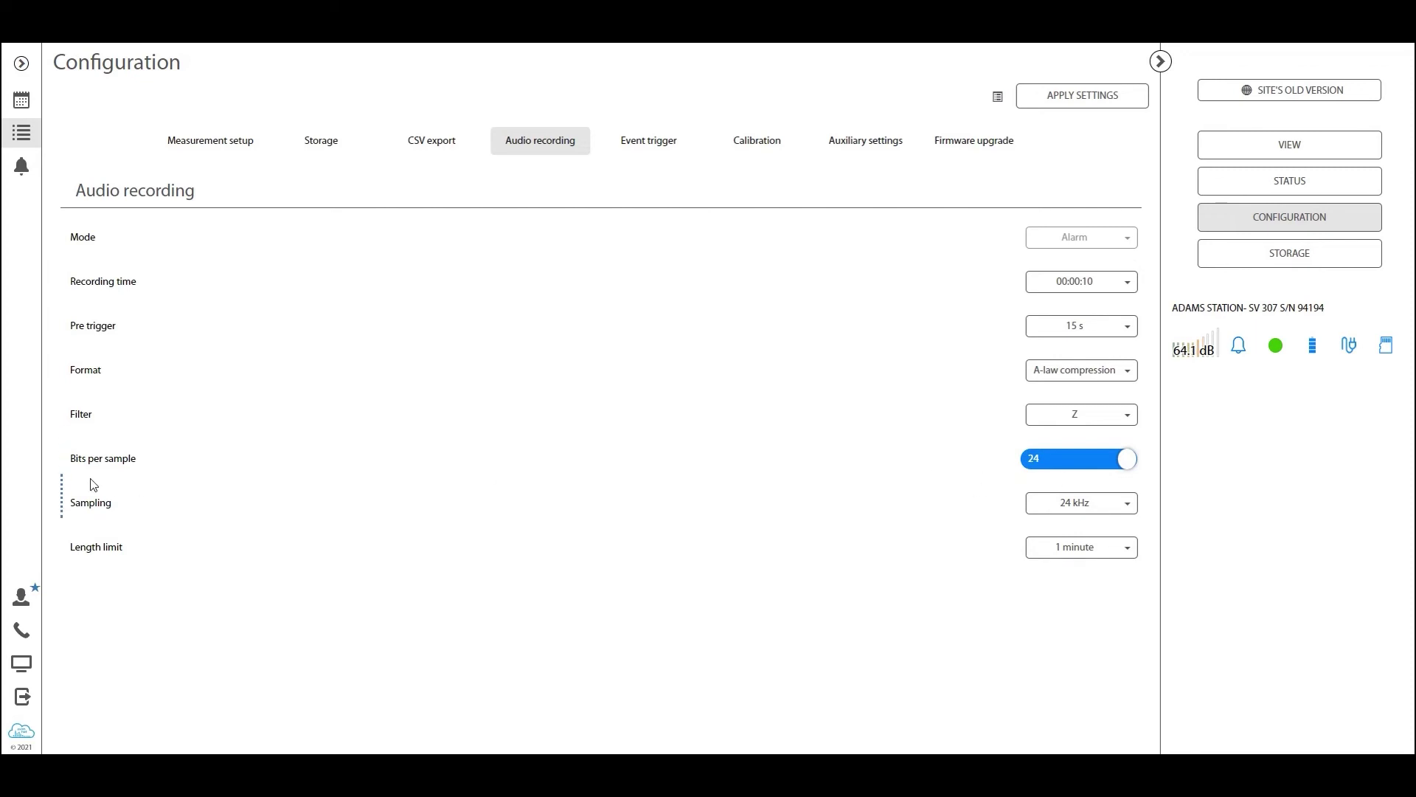
left_click(1089, 465)
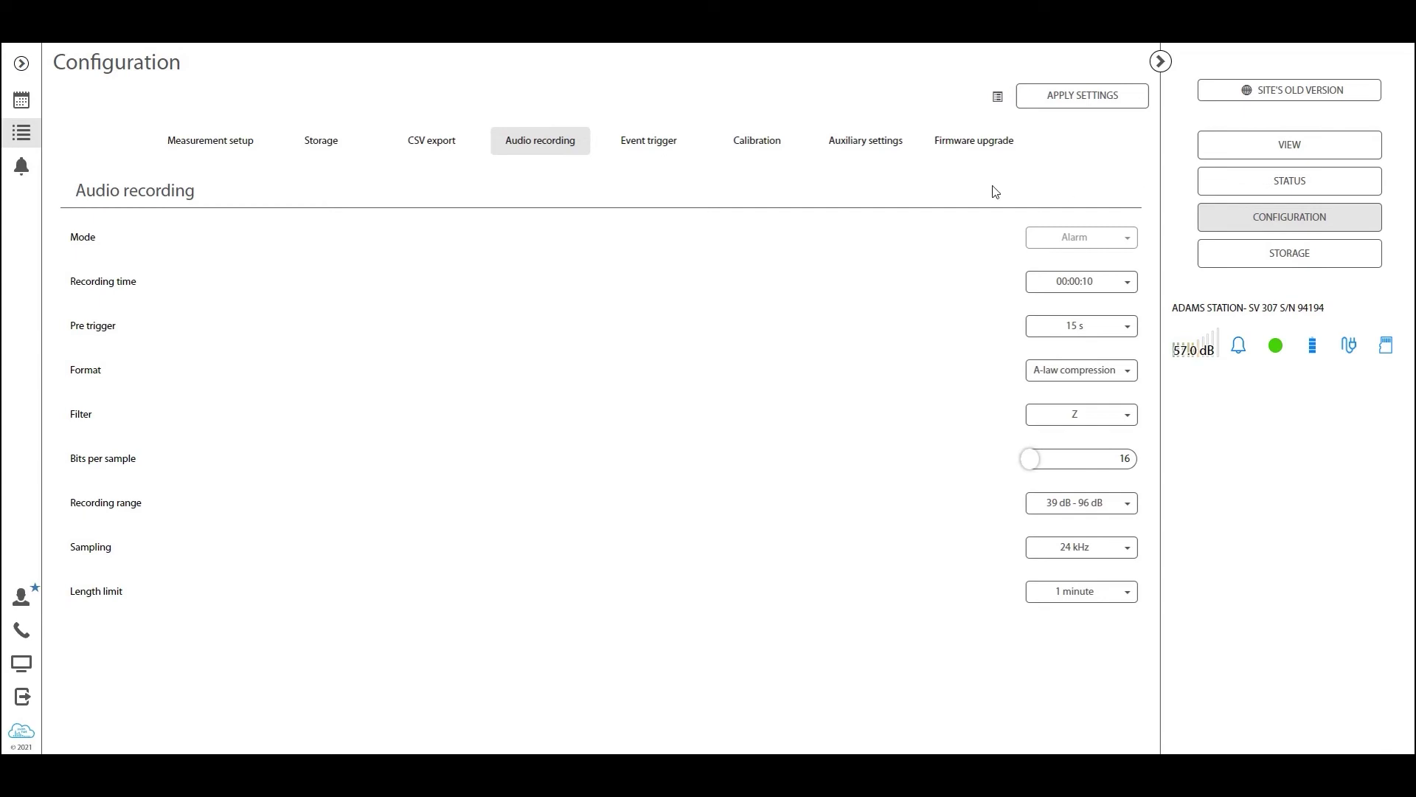
left_click(1084, 104)
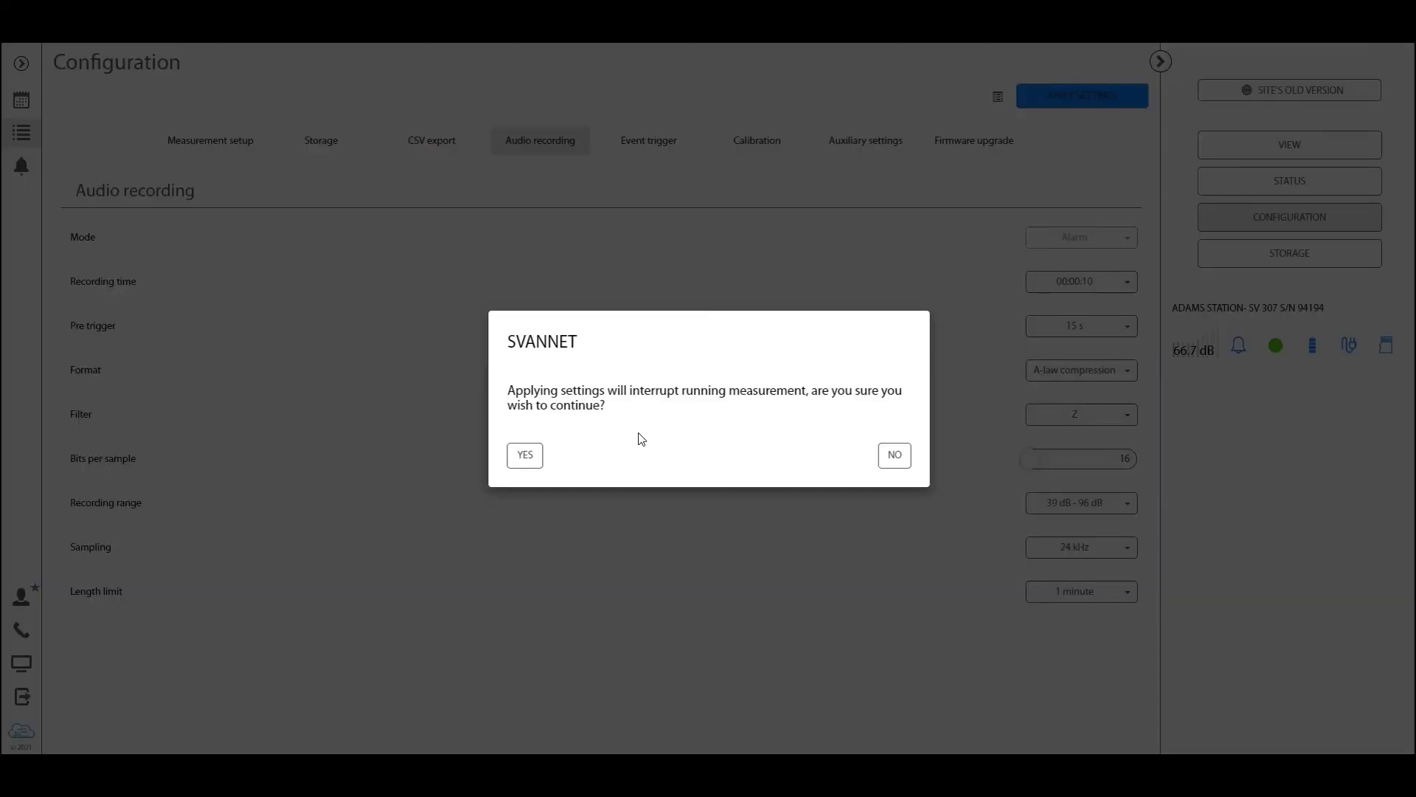
left_click(524, 455)
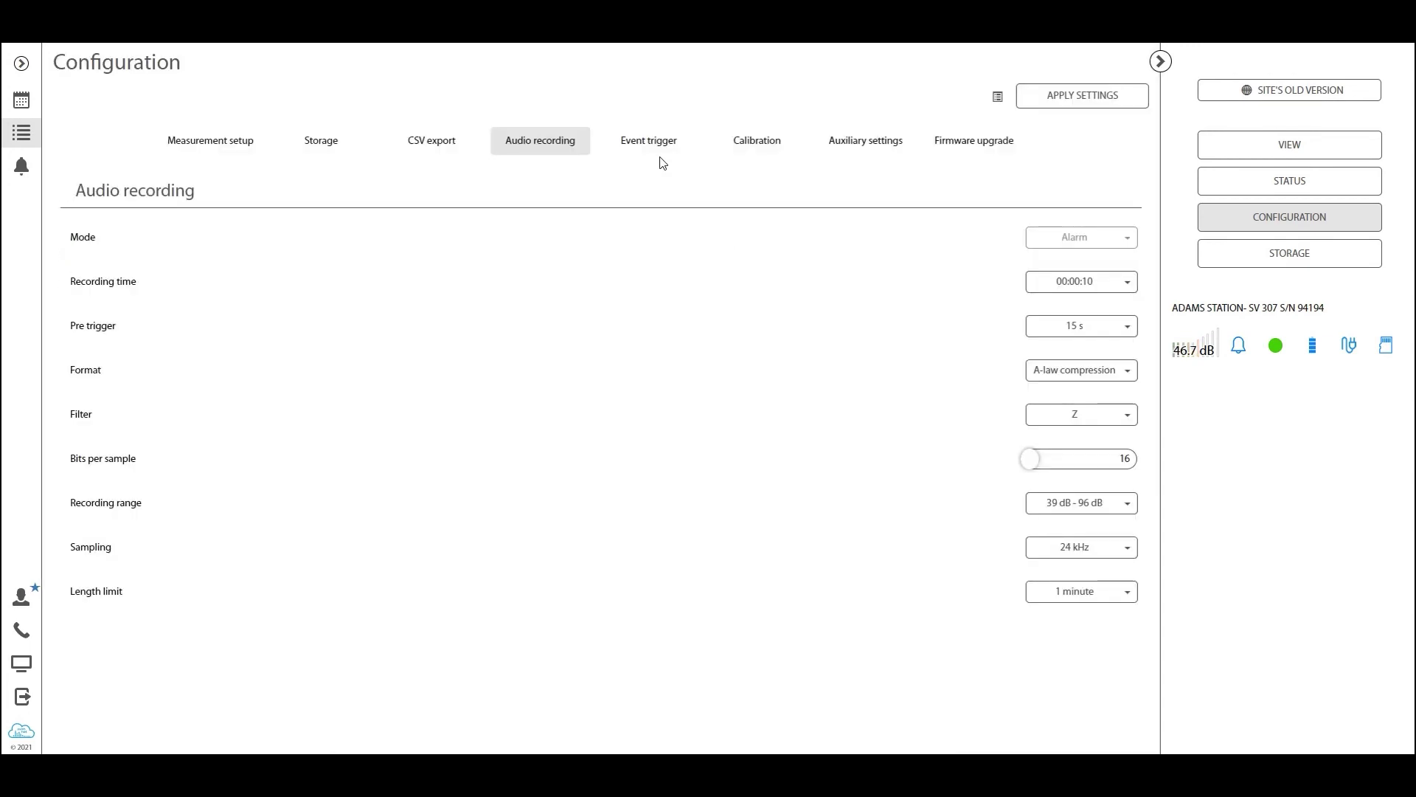
Add a second event, EVENT1, triggered by the System condition Low battery.
left_click(658, 146)
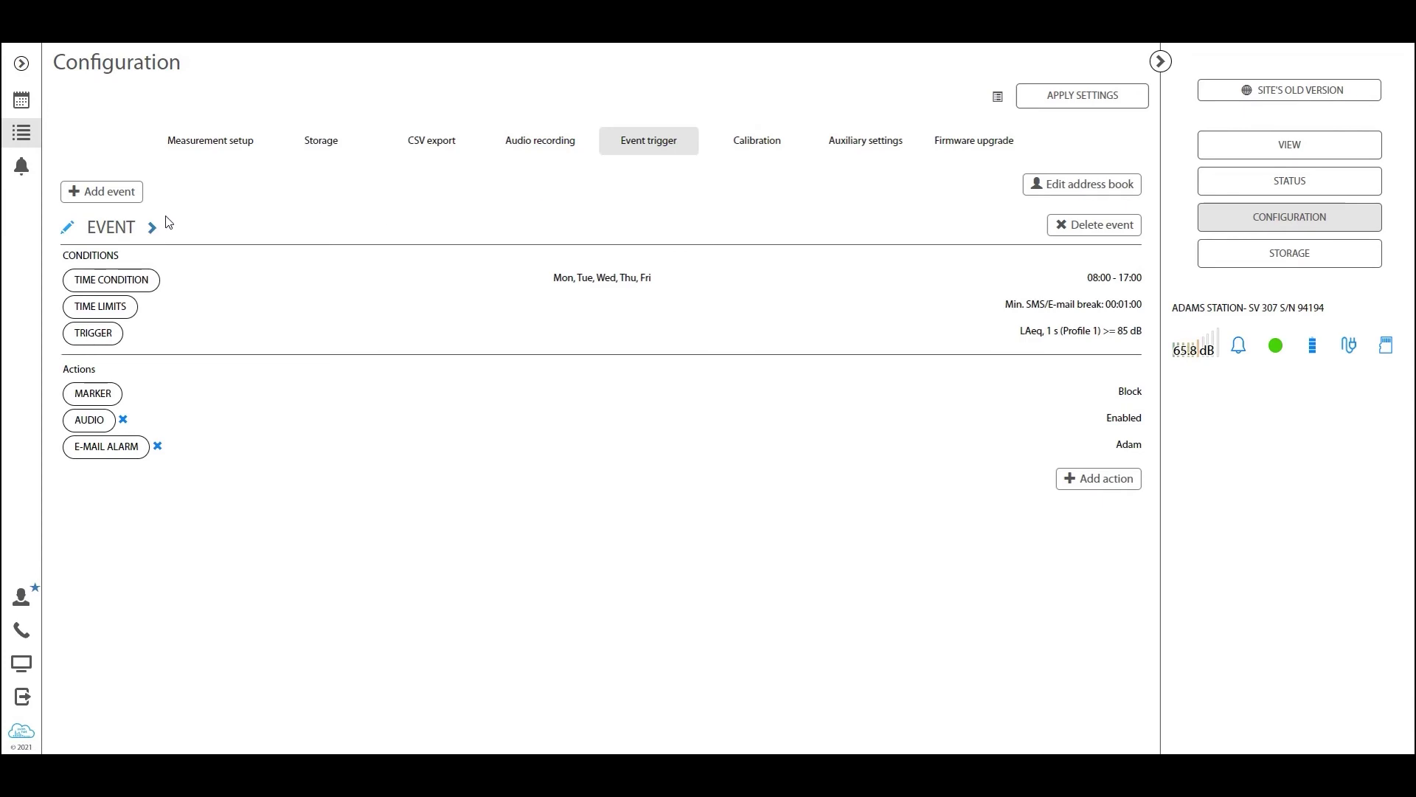
left_click(124, 193)
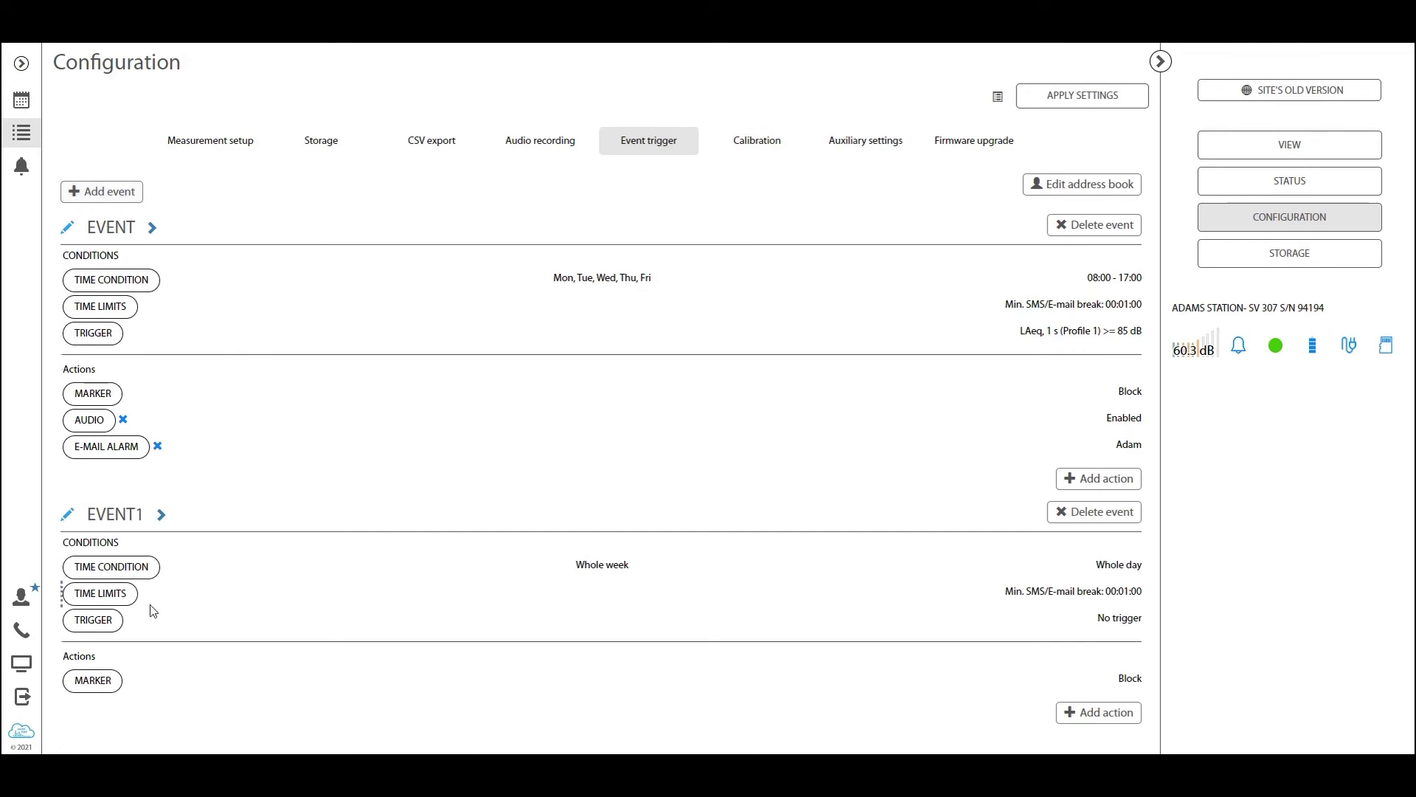
left_click(90, 622)
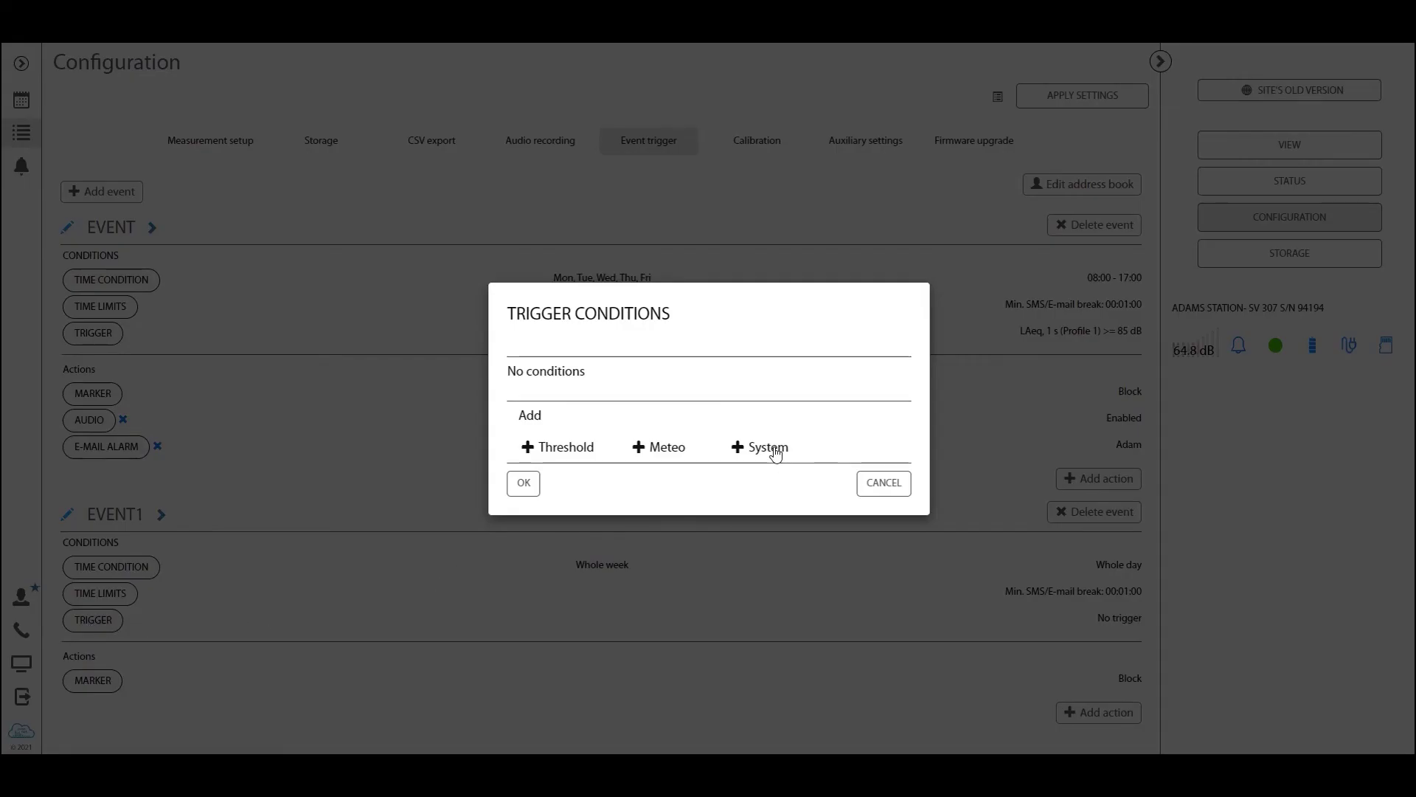
left_click(767, 447)
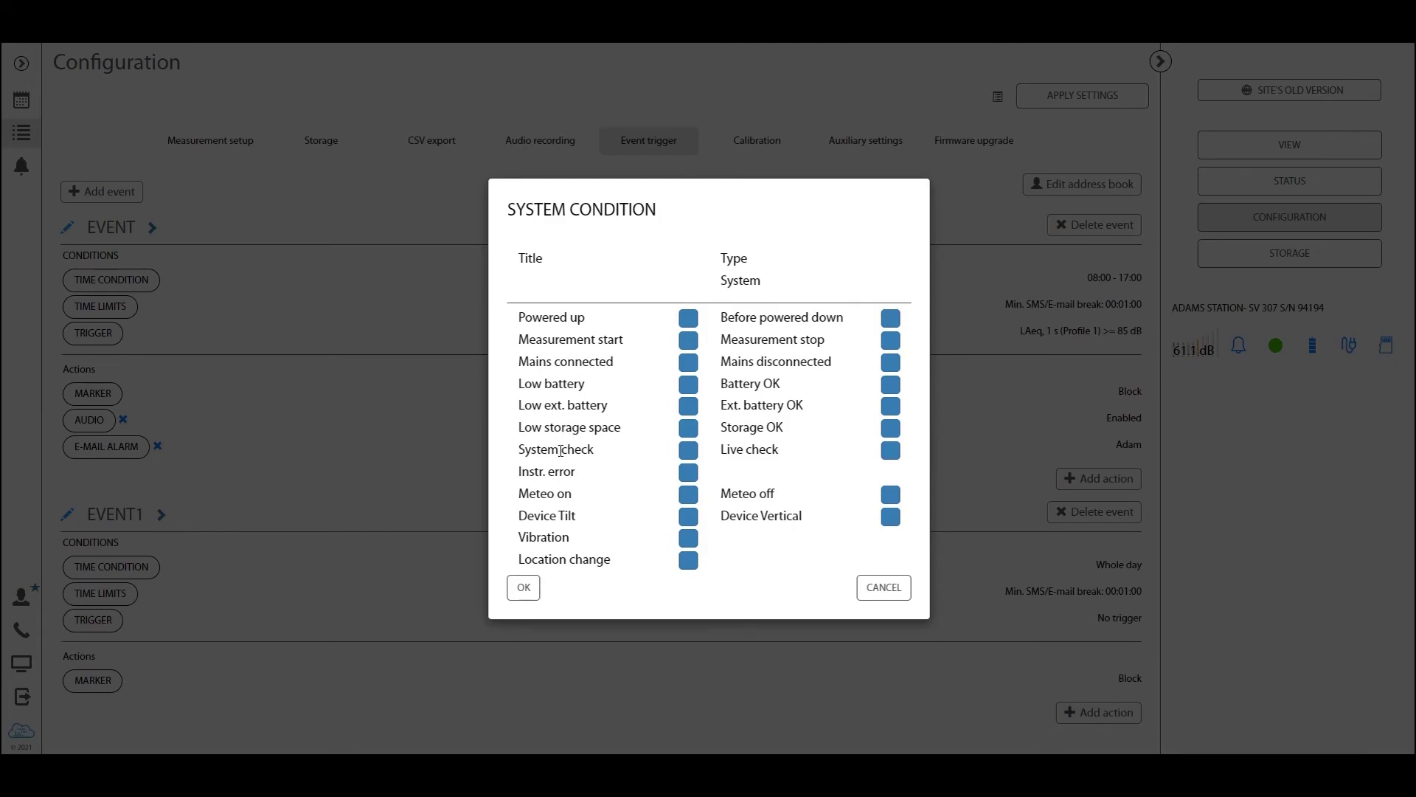
left_click(884, 587)
left_click(103, 620)
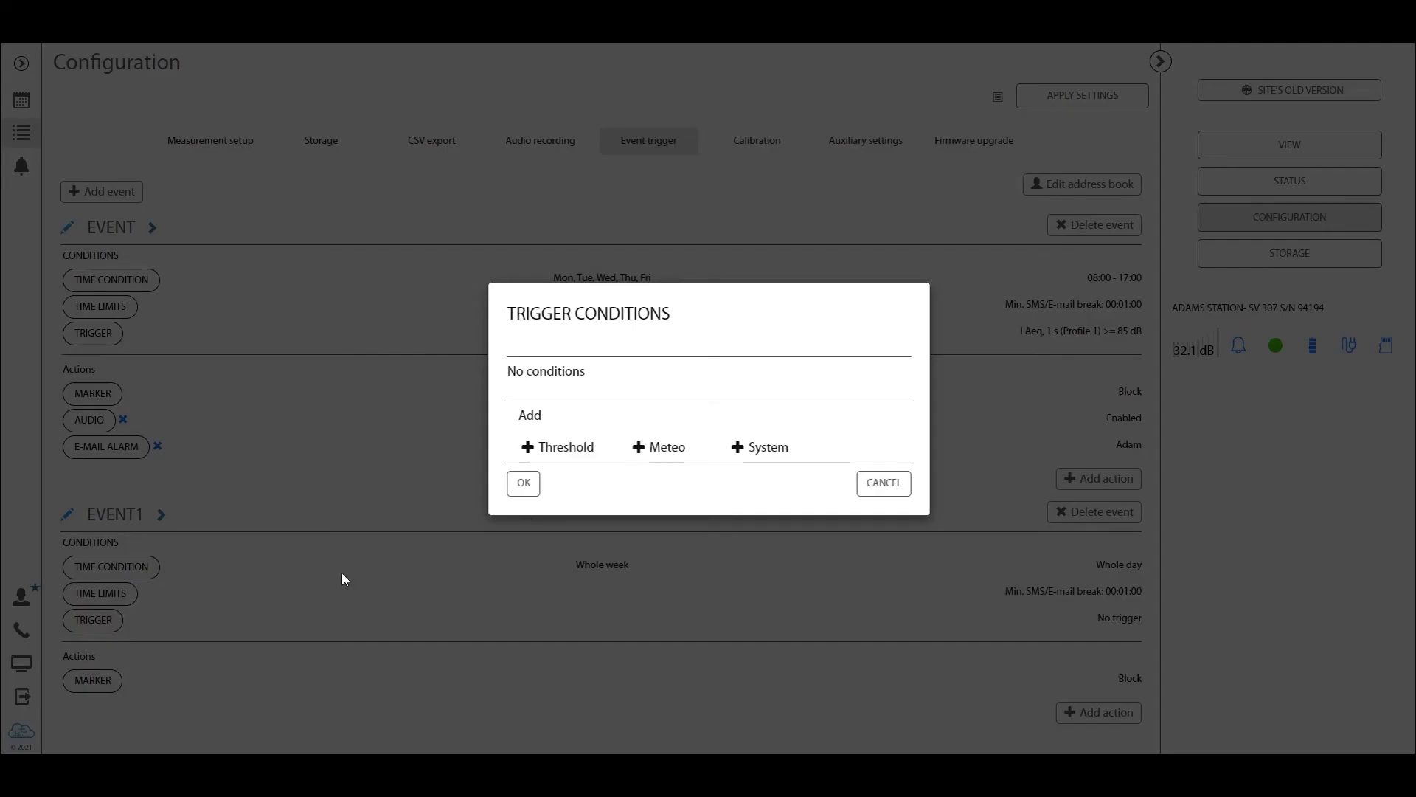
left_click(765, 450)
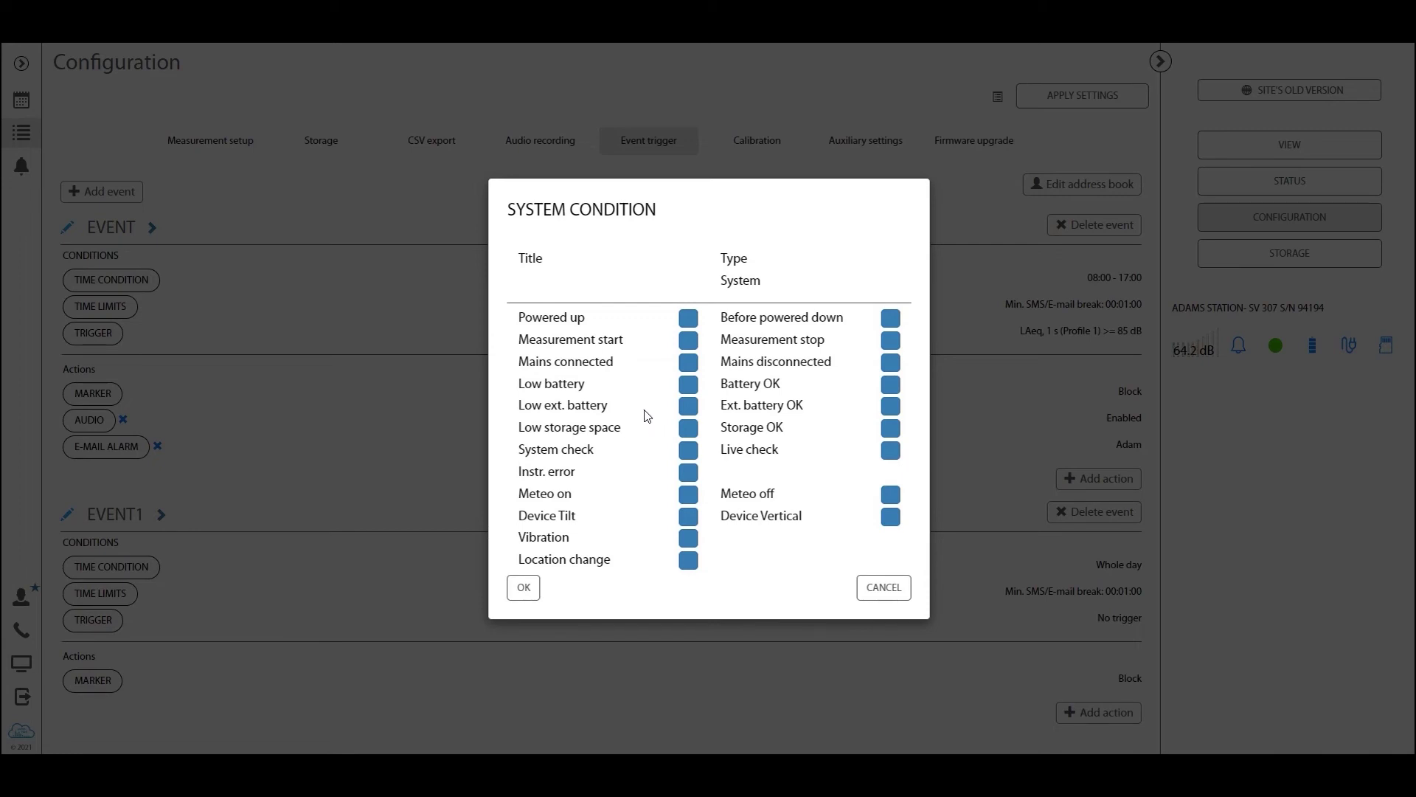
left_click(688, 384)
left_click(523, 587)
left_click(522, 471)
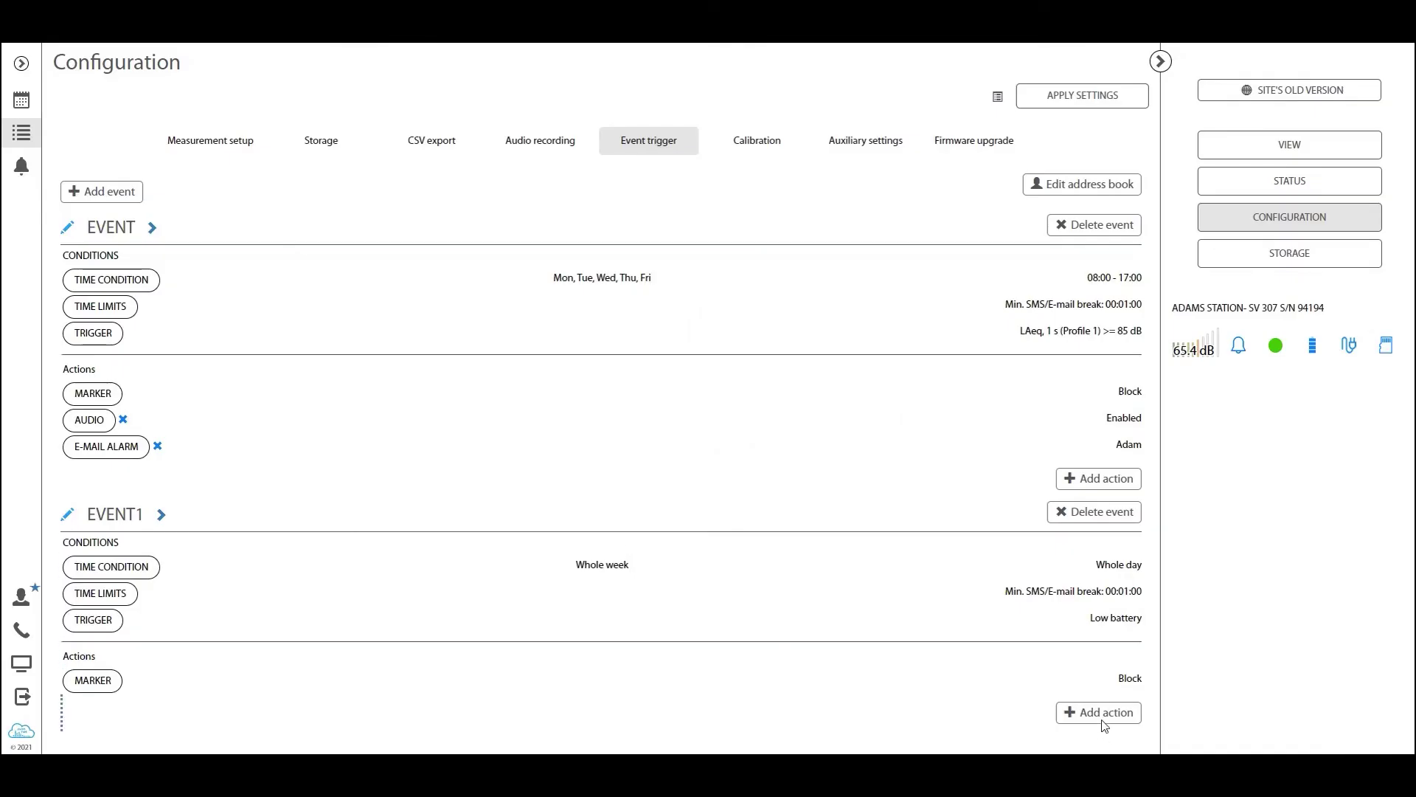
Give EVENT1 an e-mail alarm action addressed to the saved address-book contact.
left_click(1103, 721)
left_click(811, 408)
left_click(709, 427)
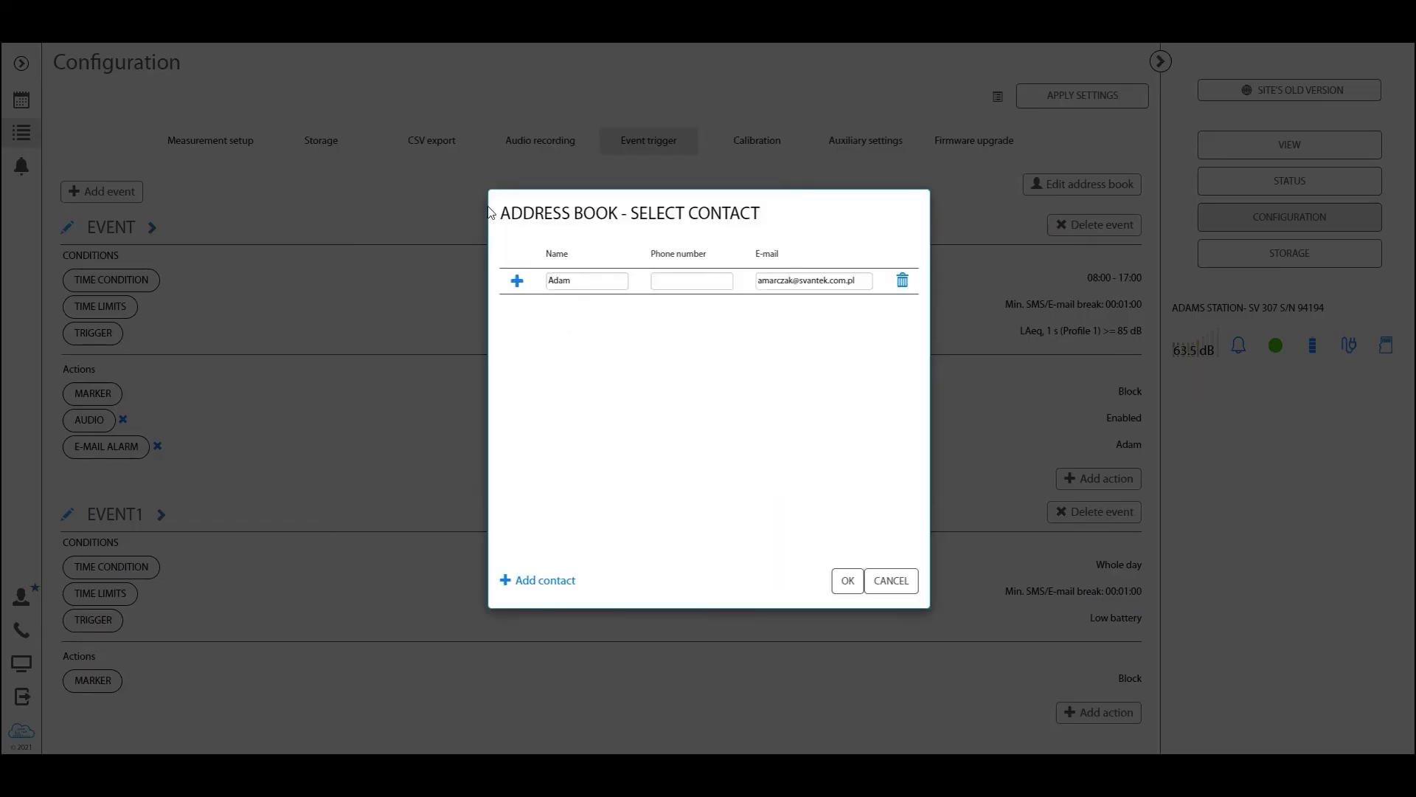
left_click(516, 283)
left_click(840, 580)
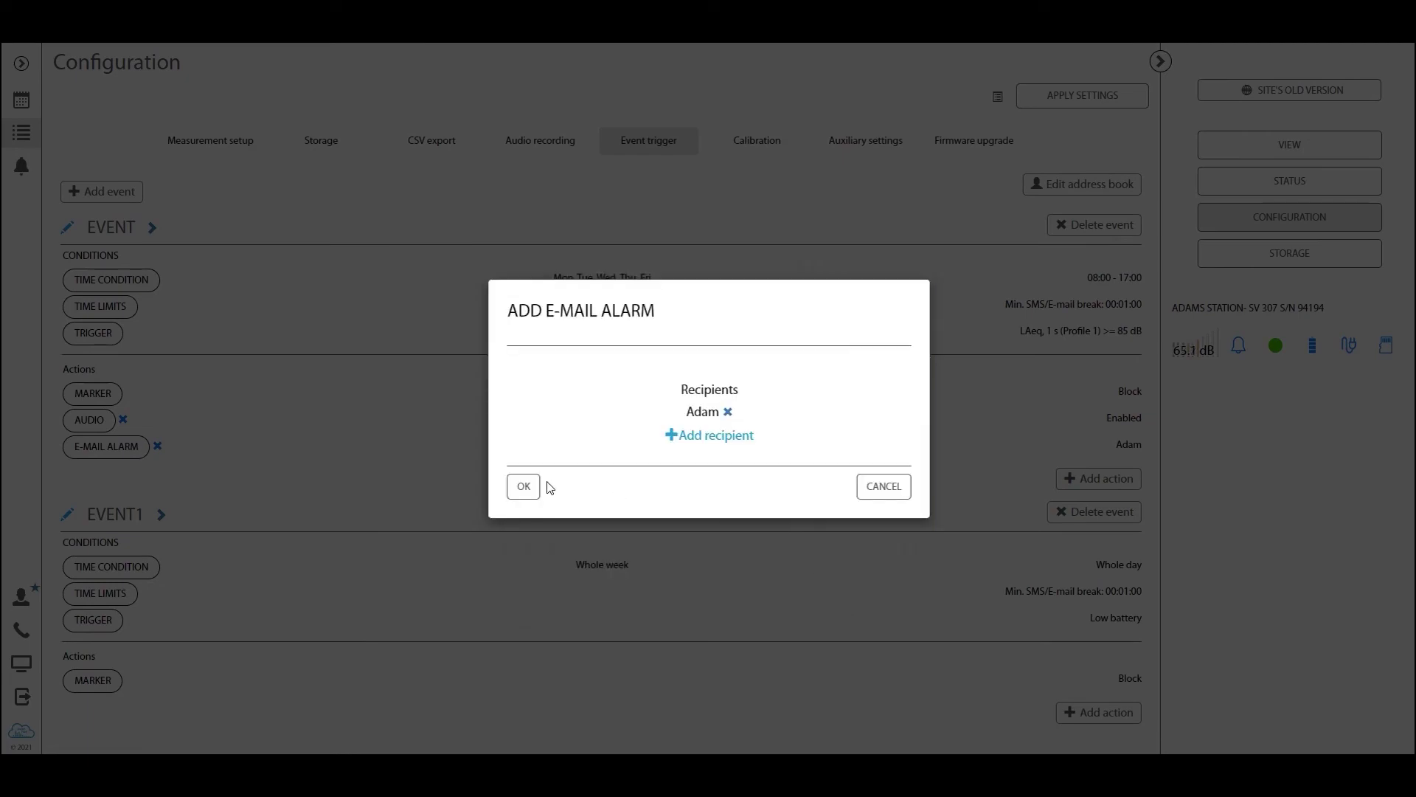
left_click(524, 486)
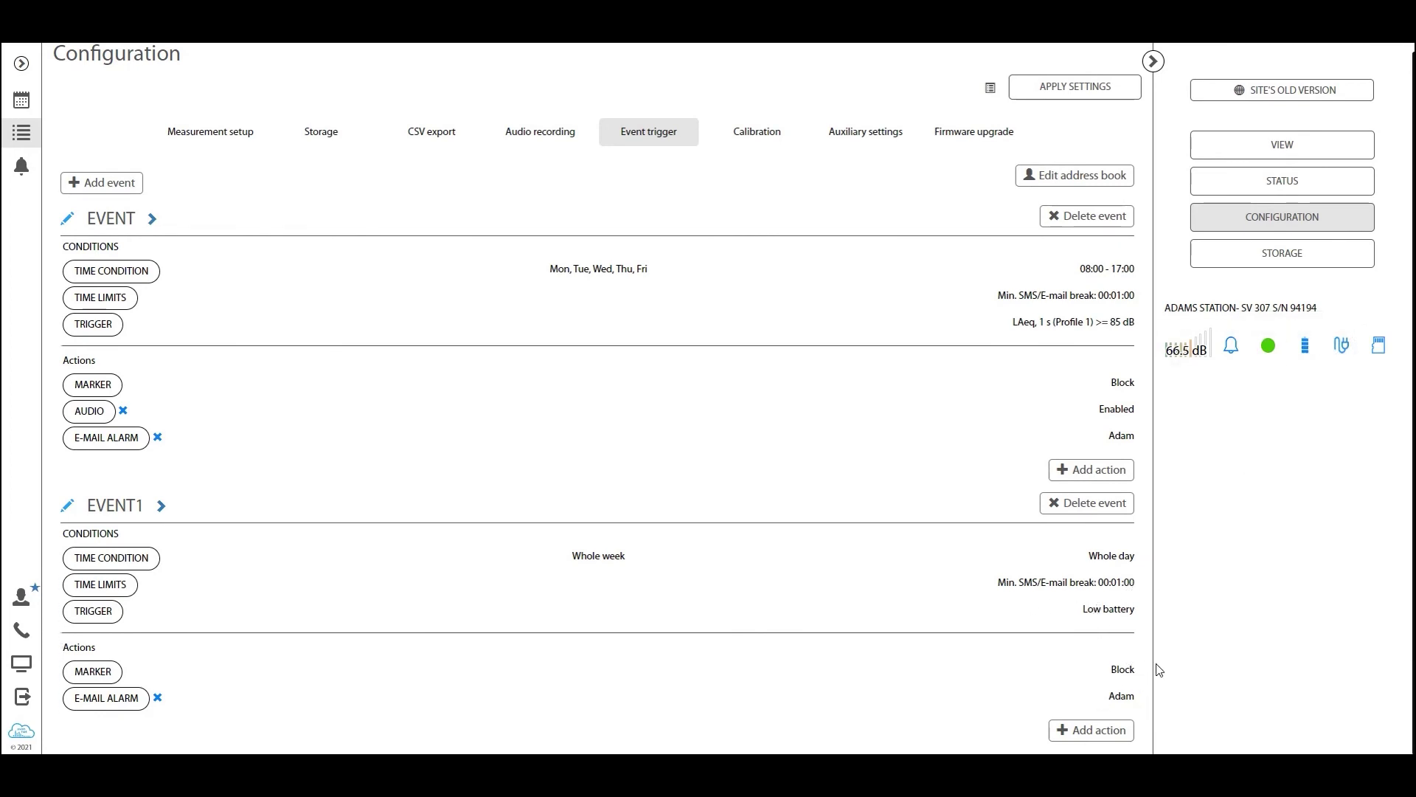
Add Device Tilt, Vibration and Location change to EVENT1's Low battery trigger, then apply.
left_click(102, 614)
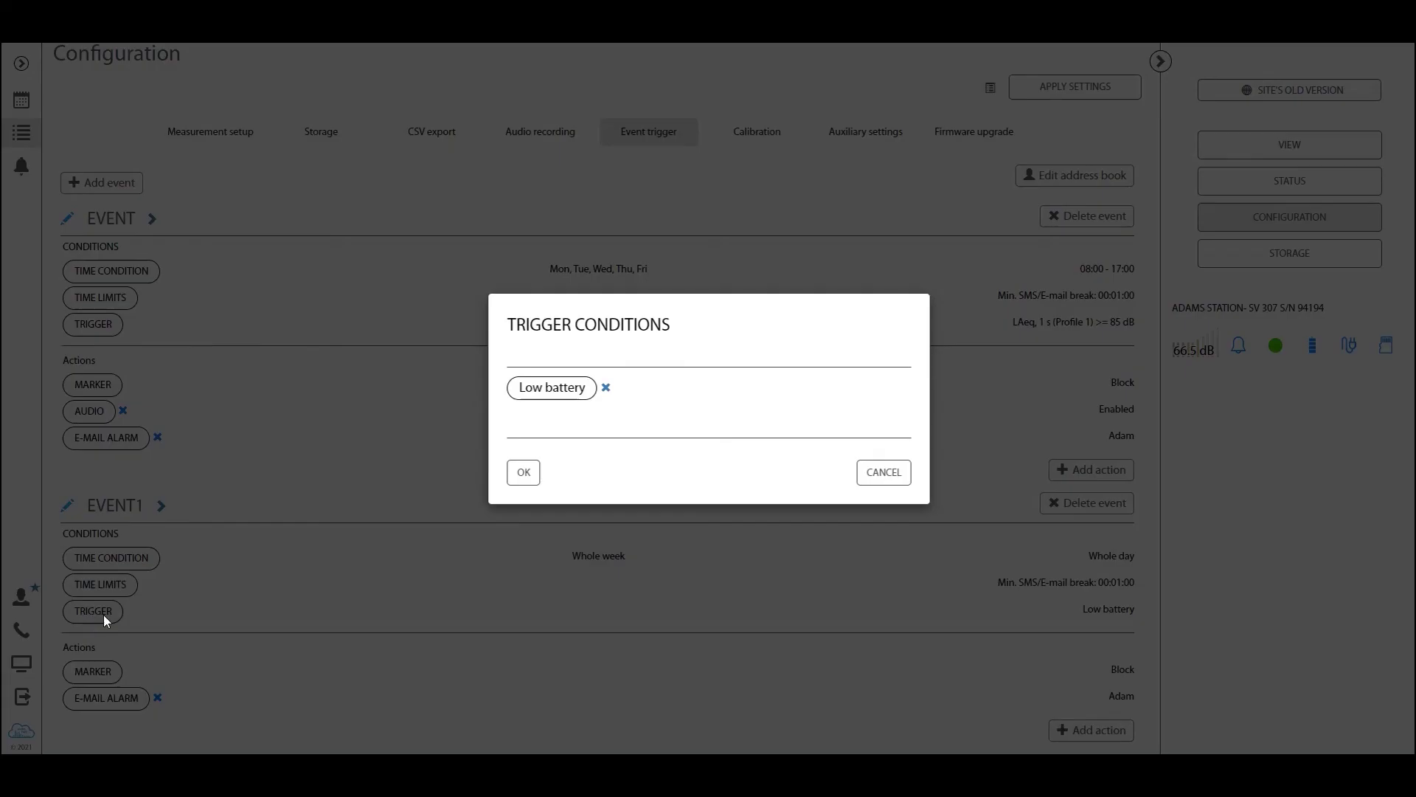
left_click(546, 404)
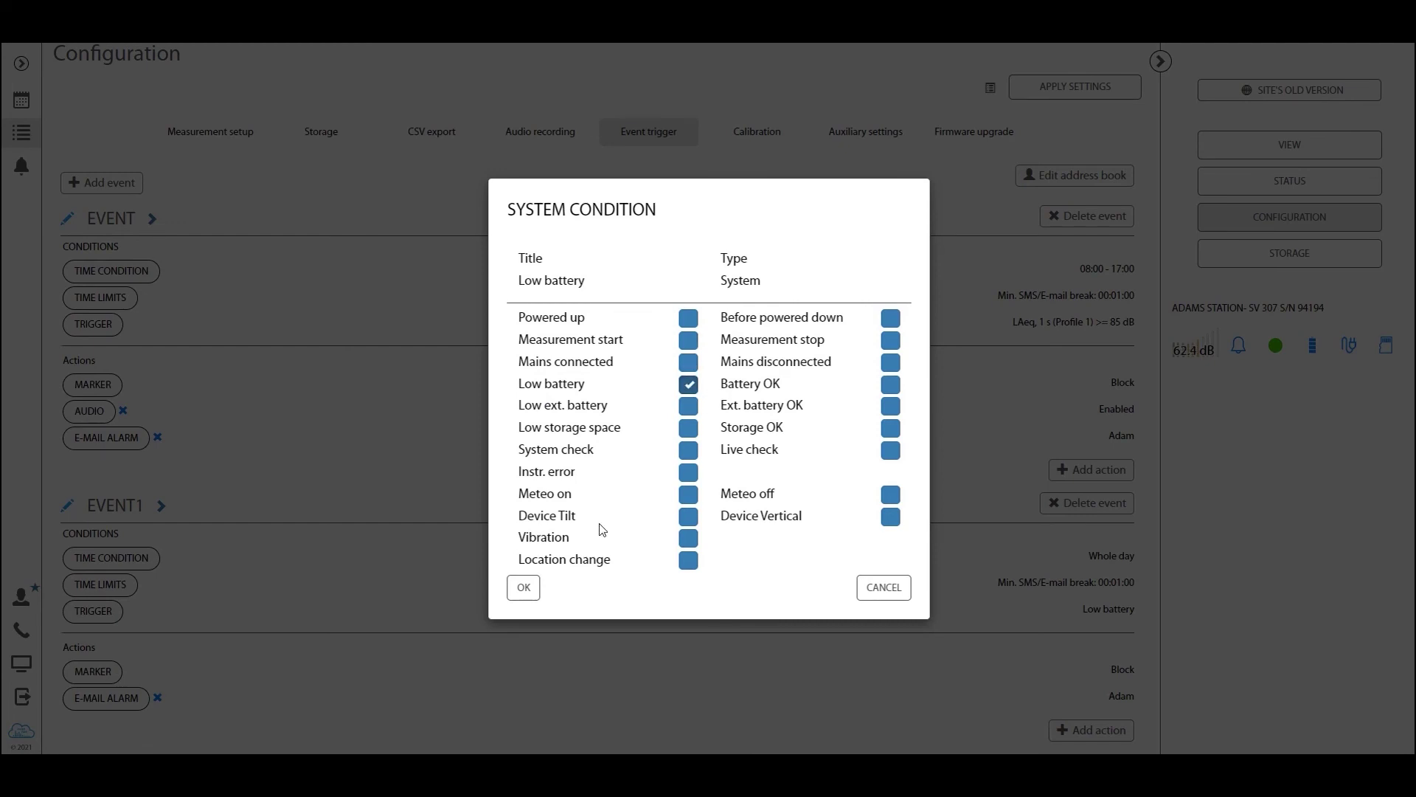
left_click(689, 517)
left_click(686, 540)
left_click(687, 563)
left_click(528, 593)
left_click(522, 472)
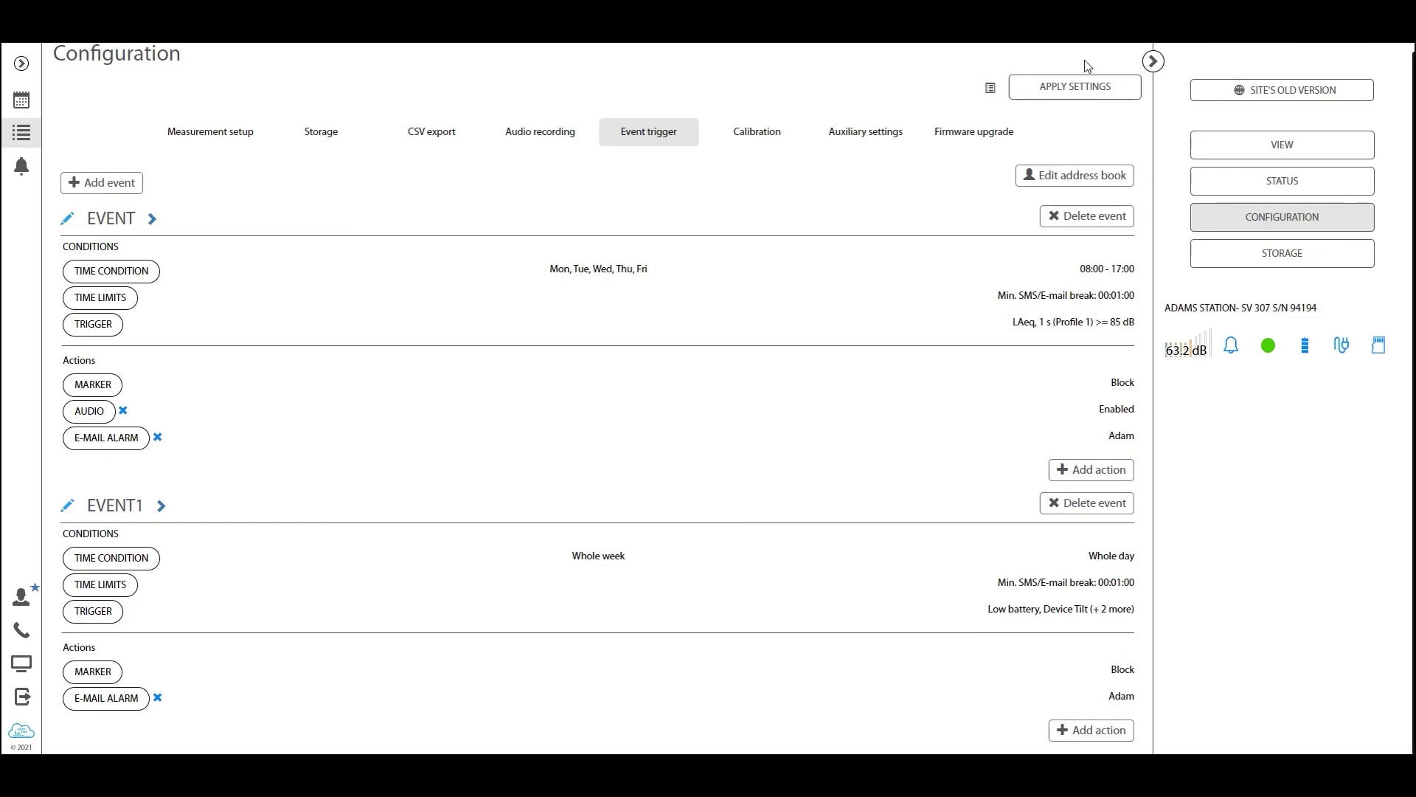
left_click(1088, 92)
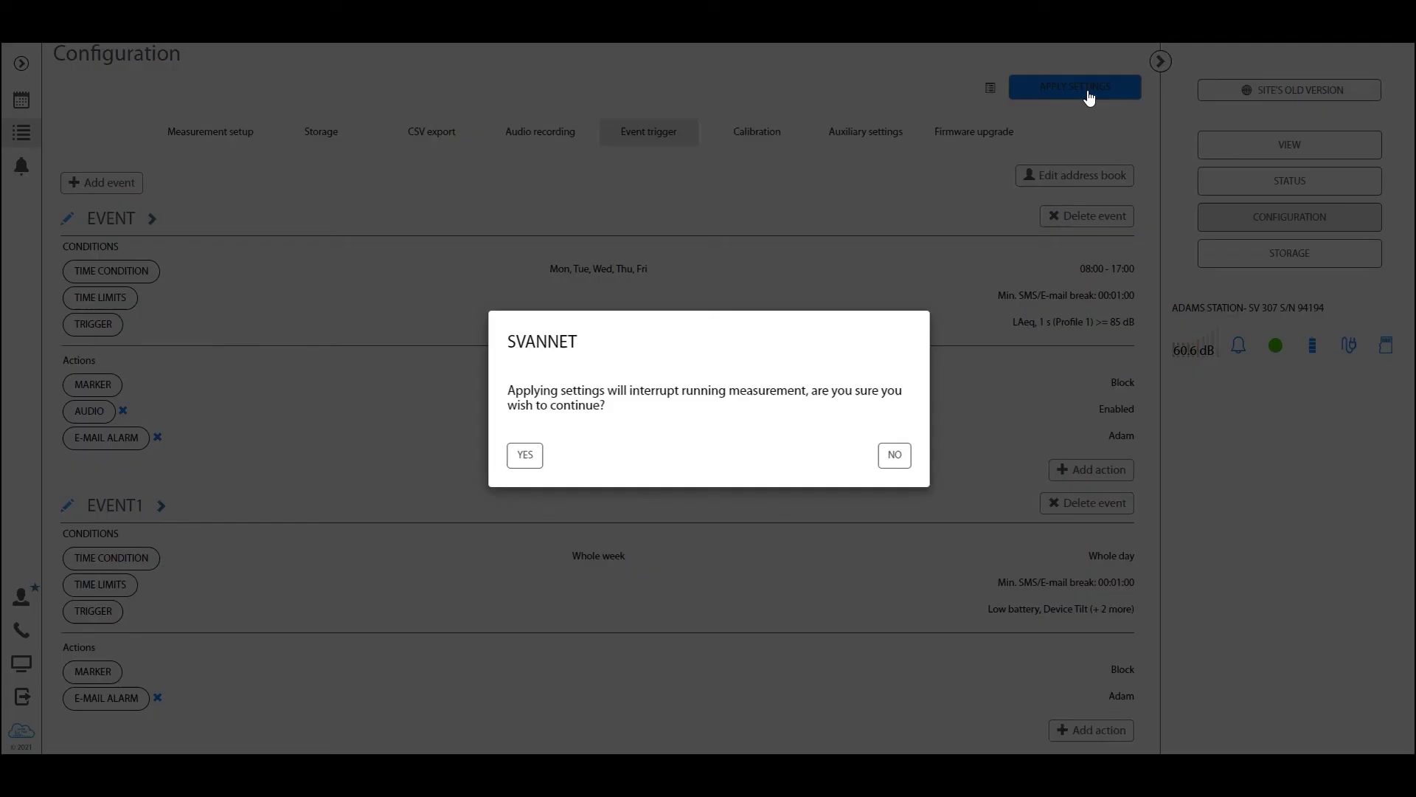
left_click(525, 455)
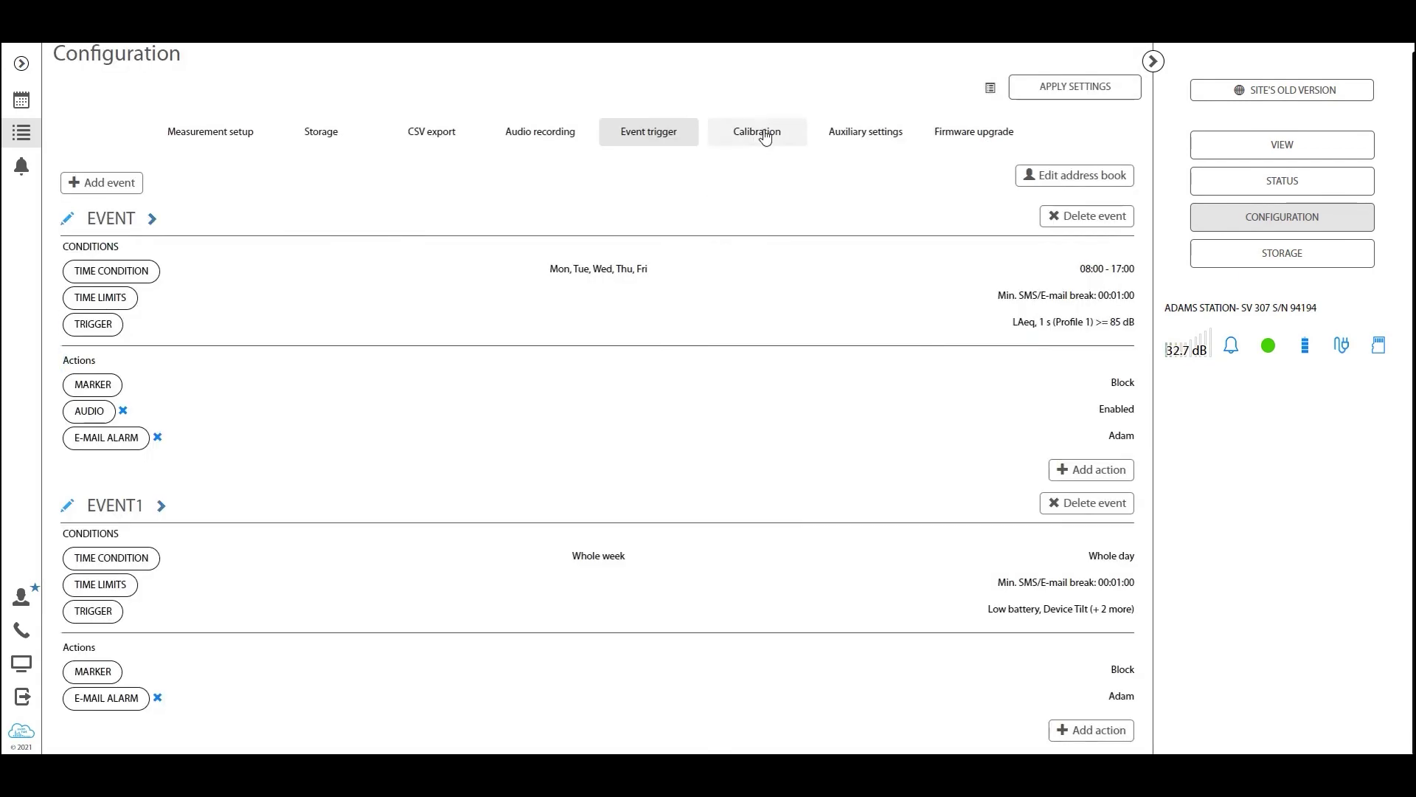
Look over the Calibration page, then move to the Auxiliary settings tab.
left_click(763, 134)
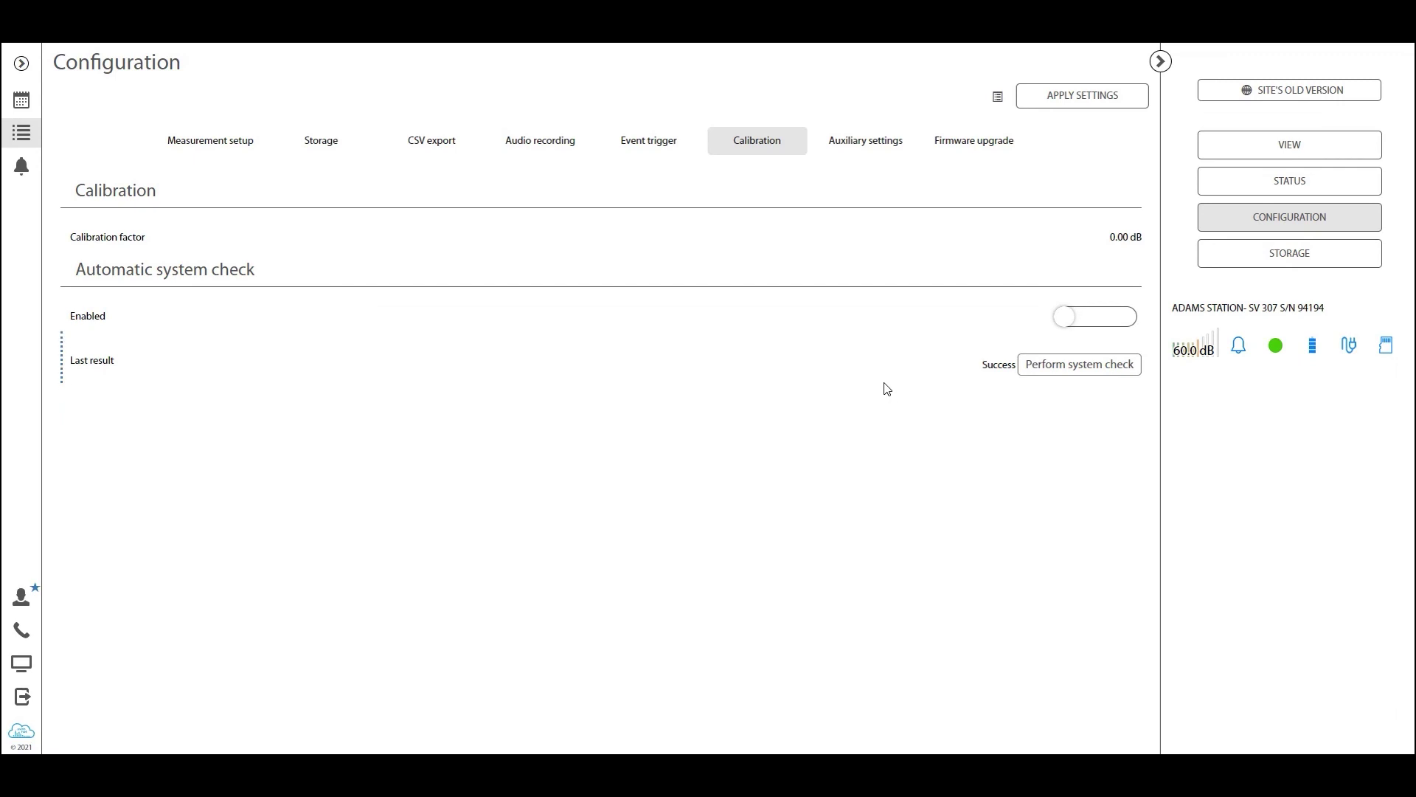
left_click(874, 146)
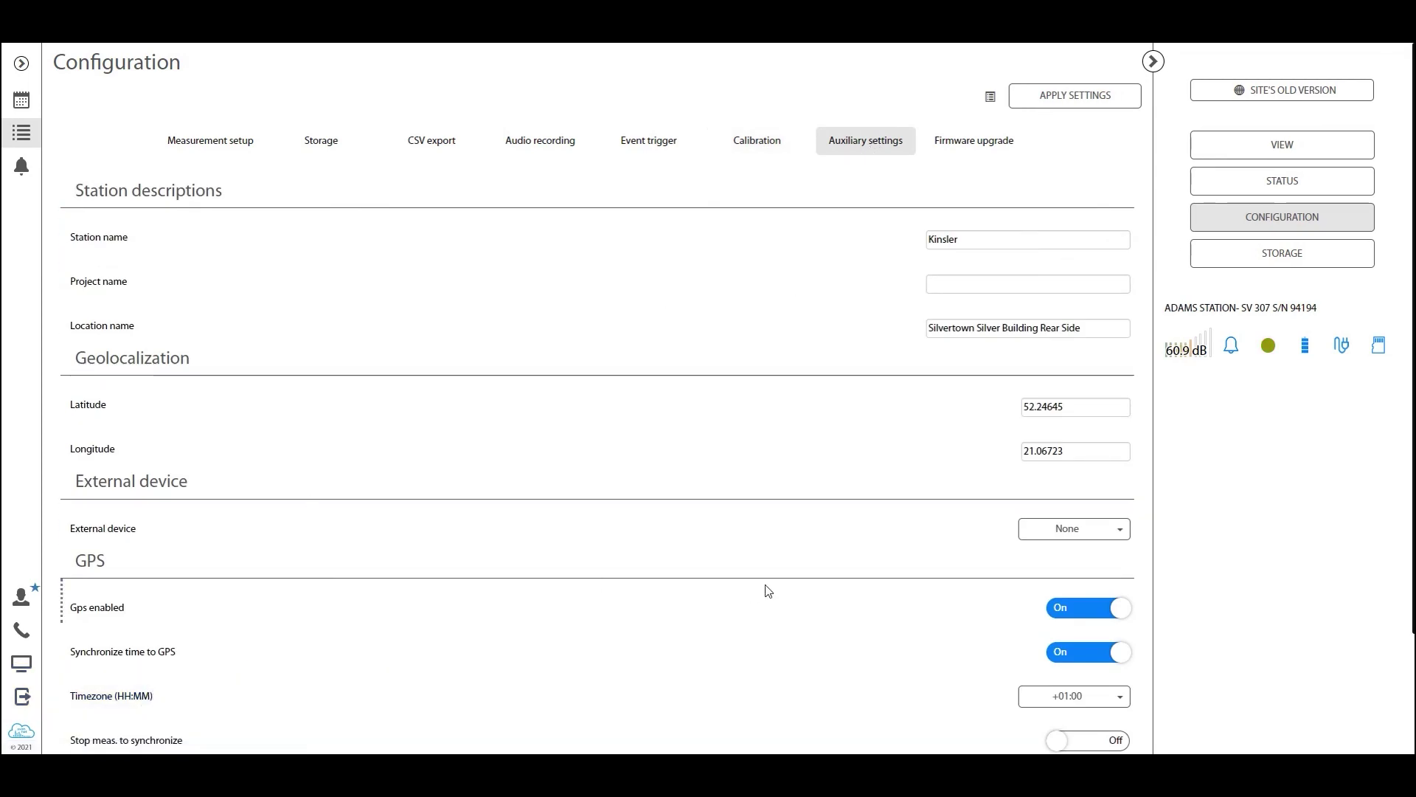
Leave External device at None and set Battery charging mode to Optimised.
left_click(1124, 530)
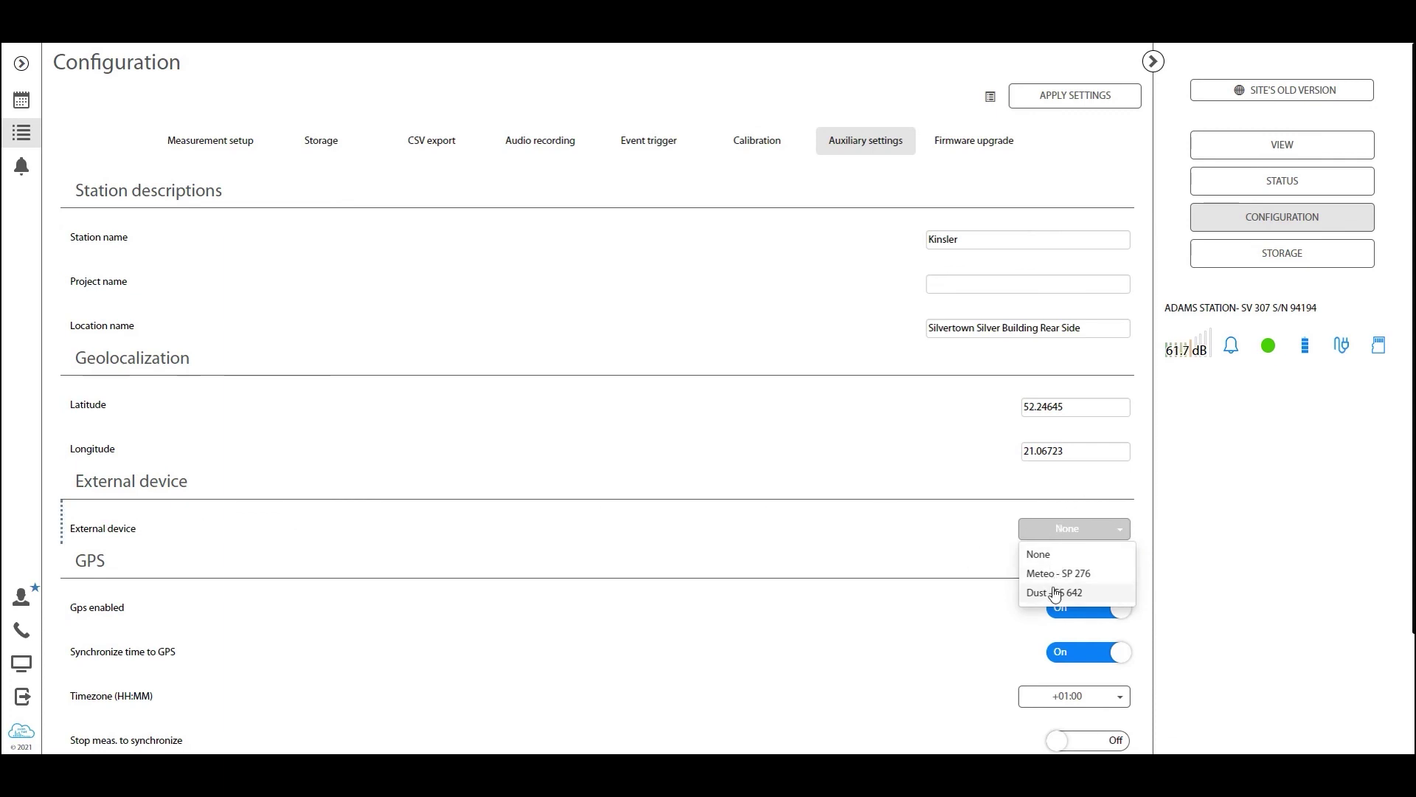
left_click(893, 545)
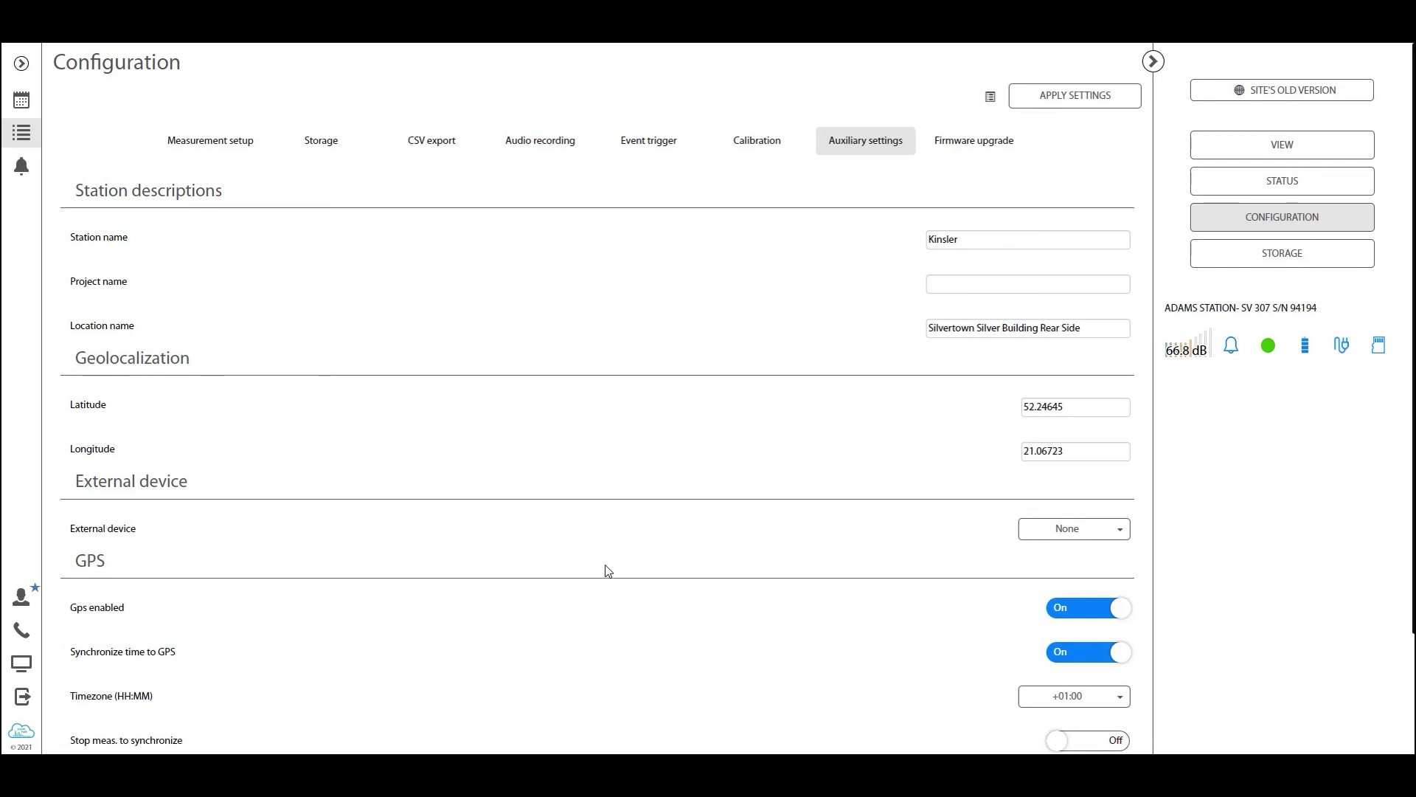
scroll(607, 569, "down", 1)
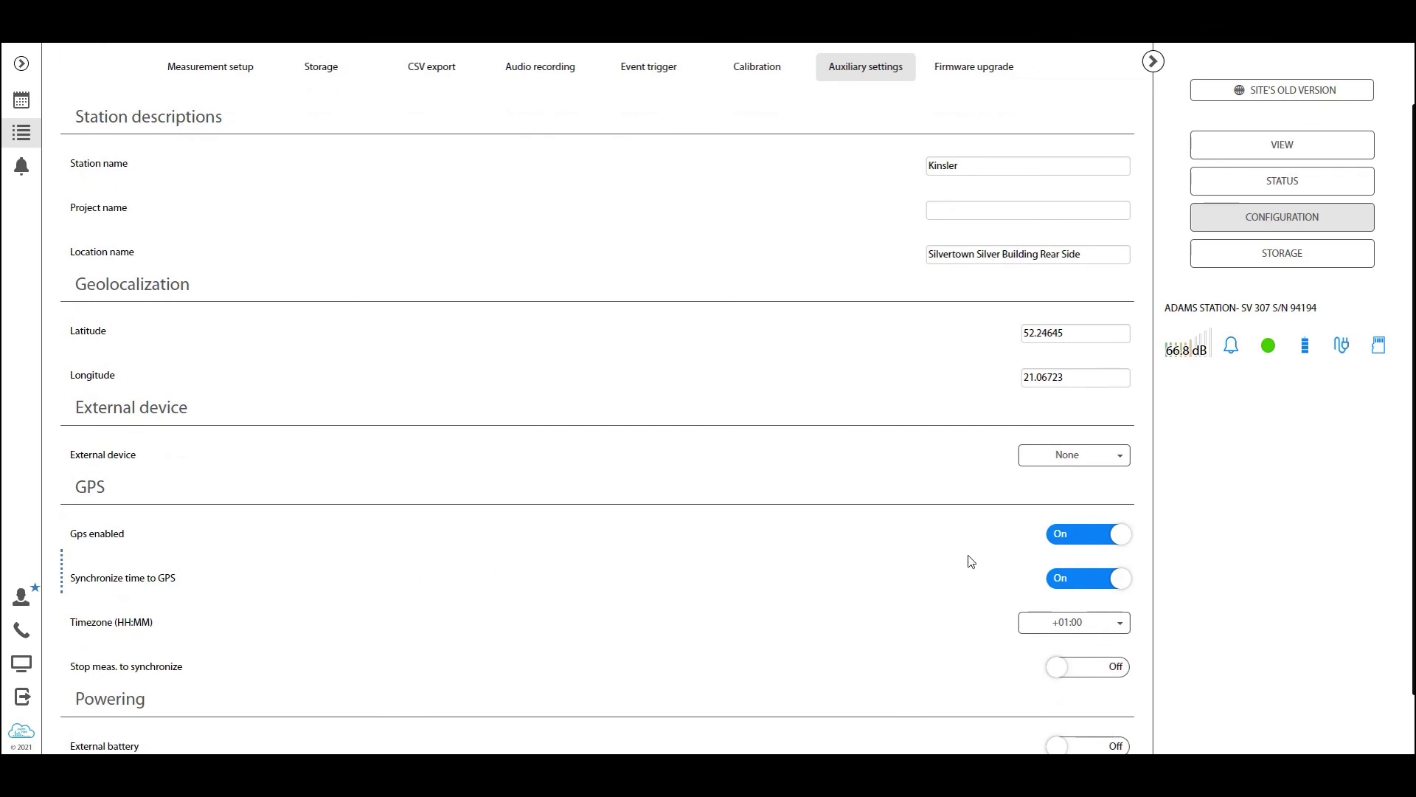
scroll(446, 551, "down", 1)
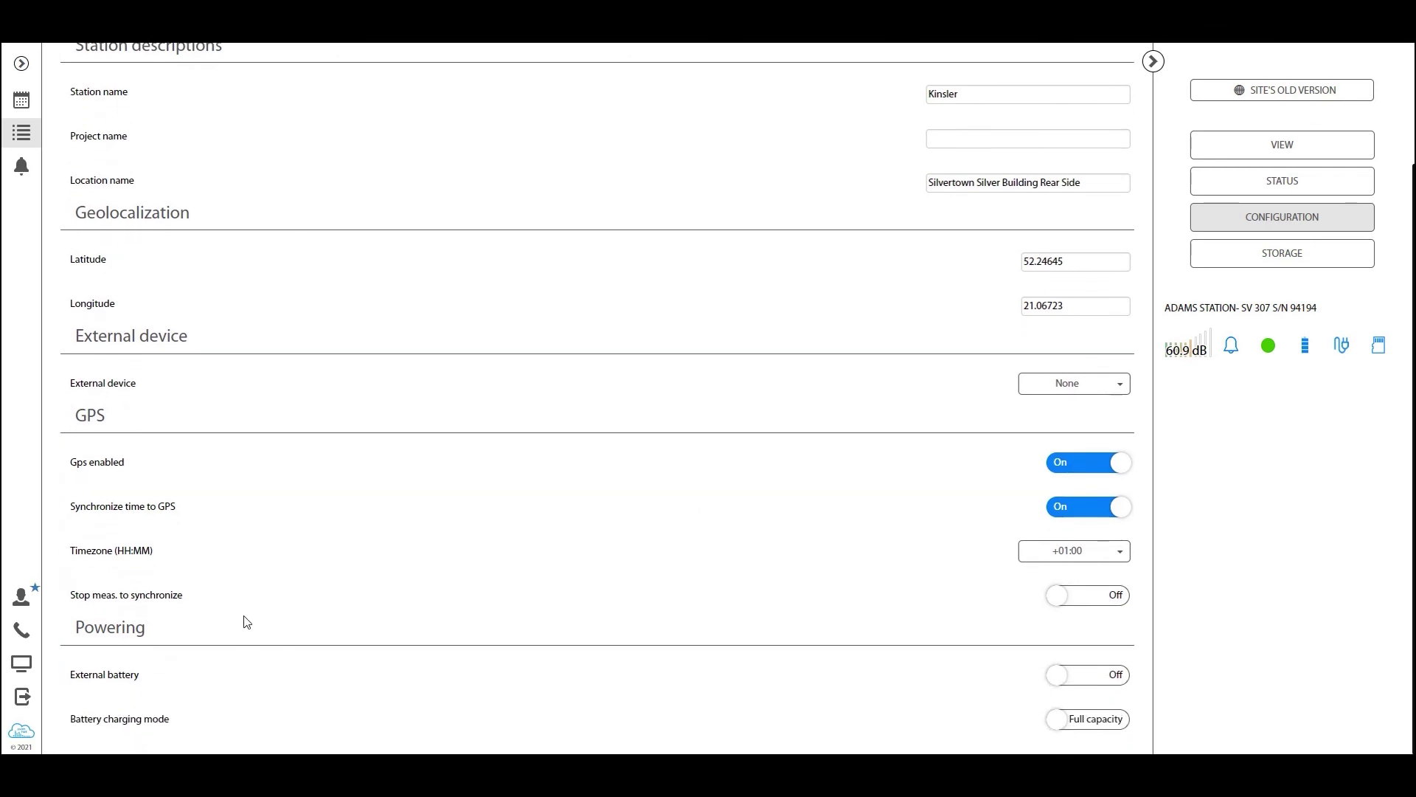
left_click(1089, 723)
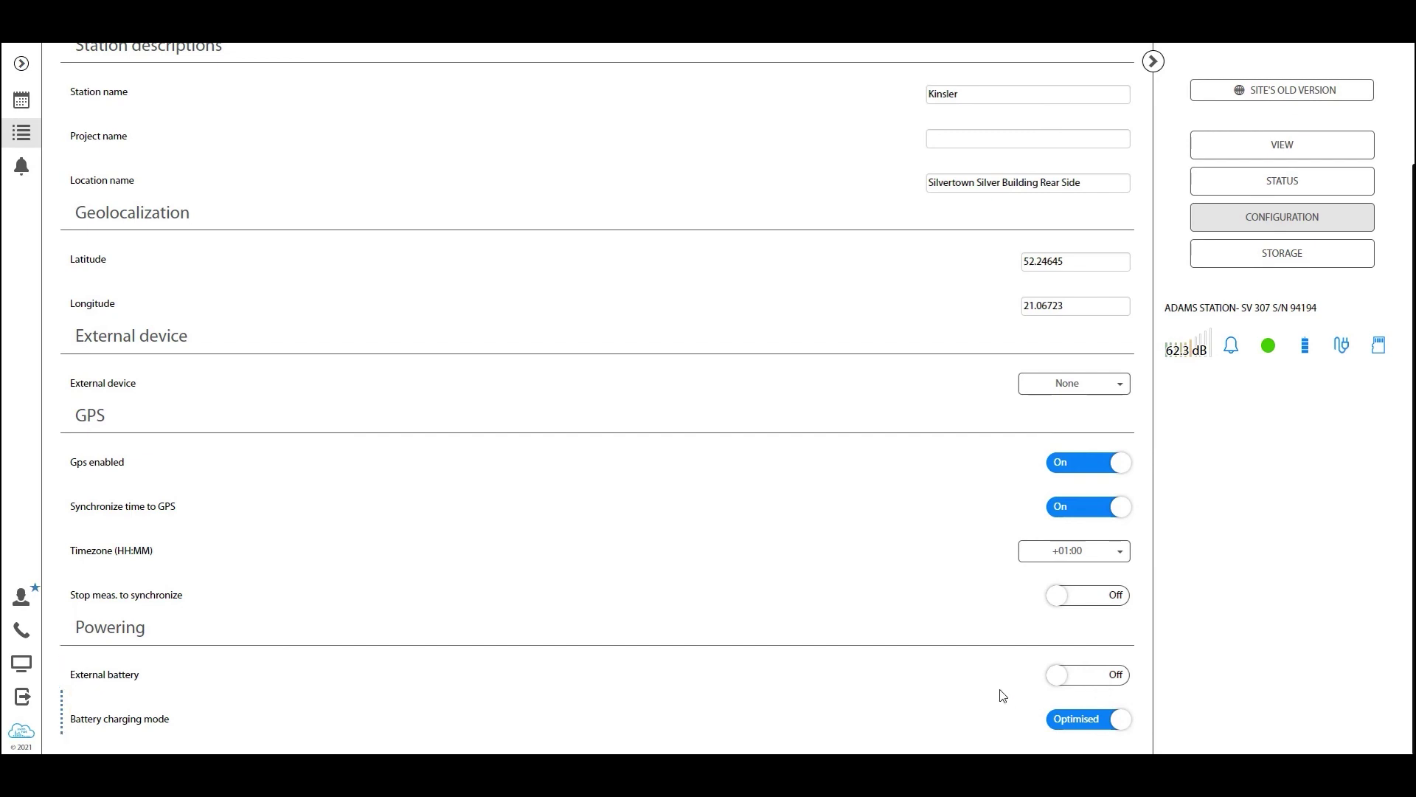
scroll(1035, 652, "up", 2)
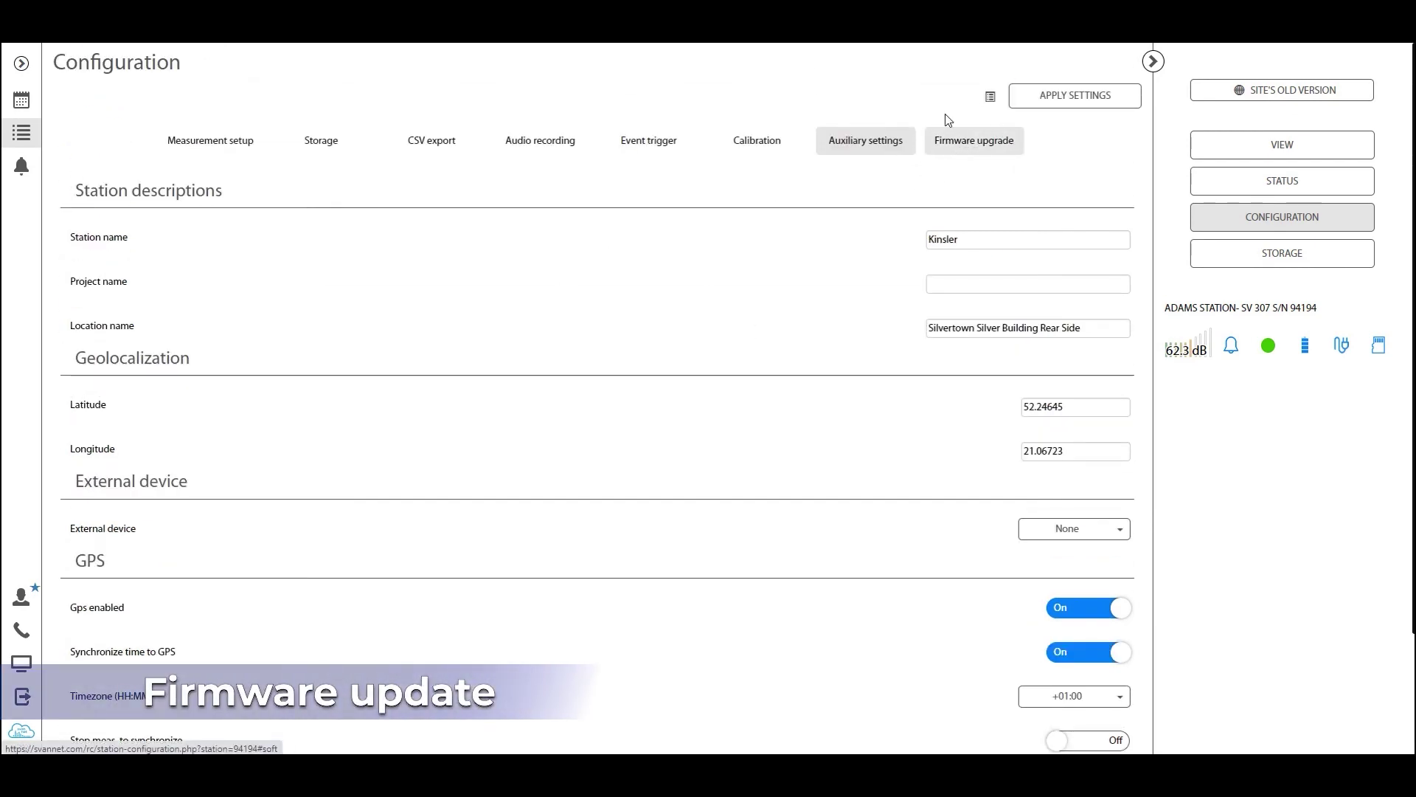
Switch to Adams Station's Firmware upgrade tab.
left_click(957, 148)
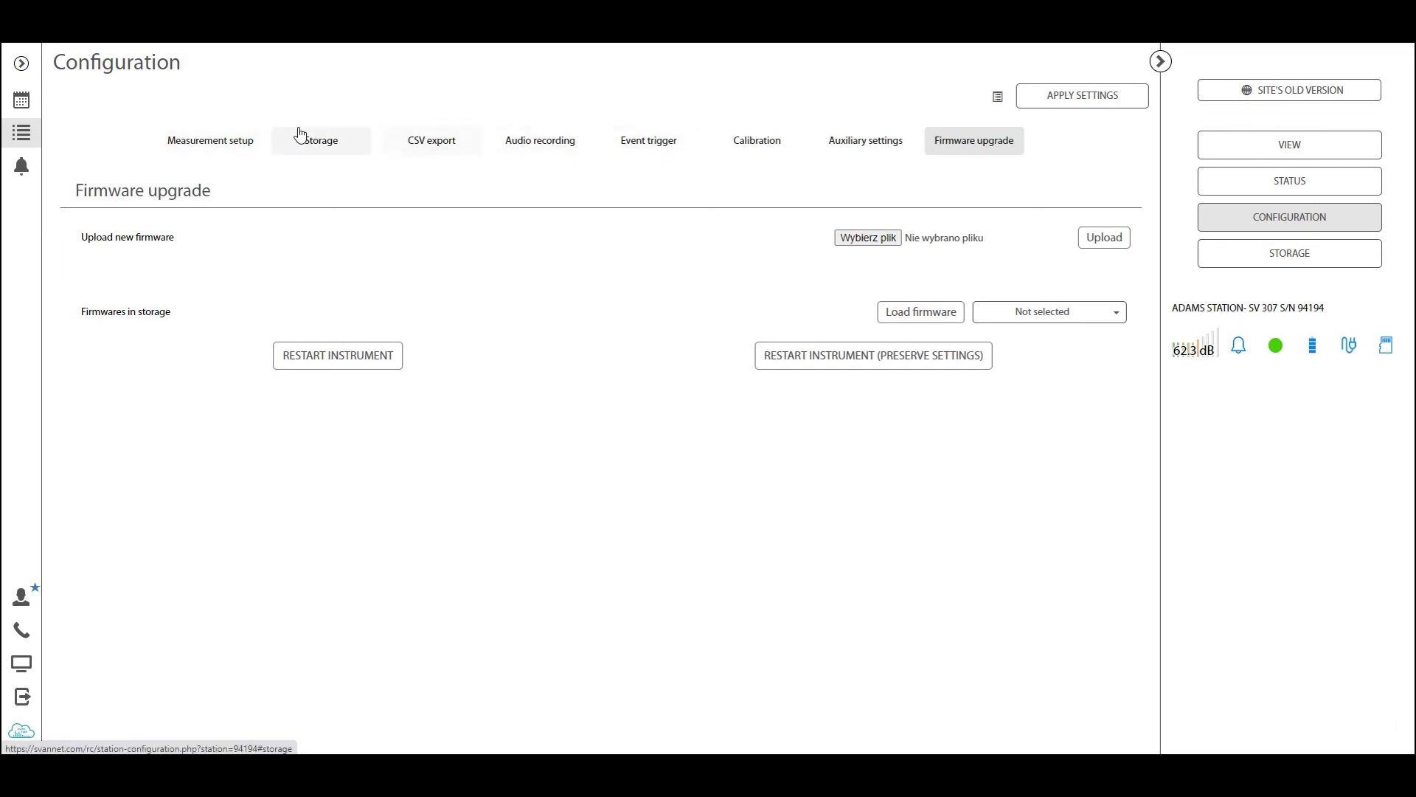
Return to Measurement setup and apply the settings to Adams Station, accepting the interruption.
left_click(207, 151)
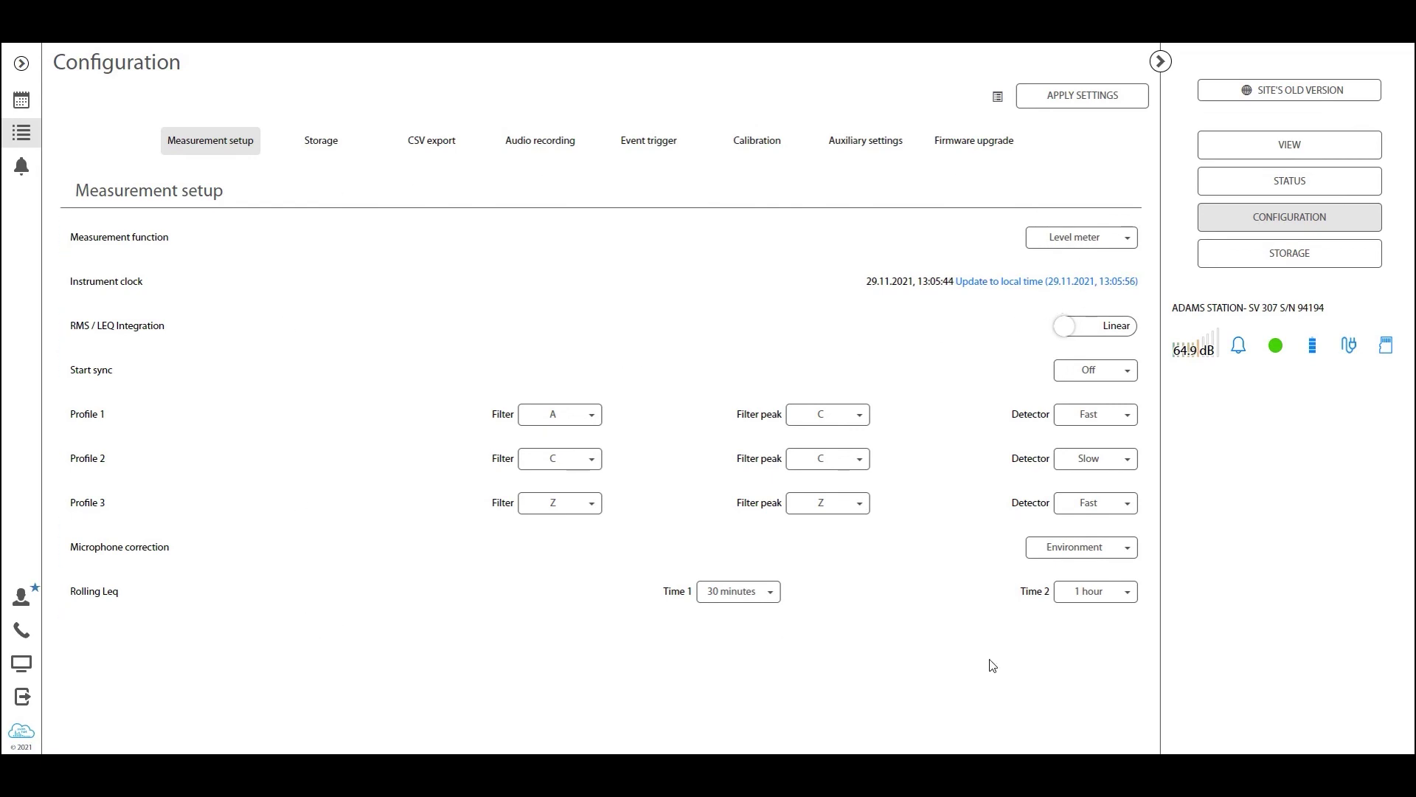
left_click(1082, 95)
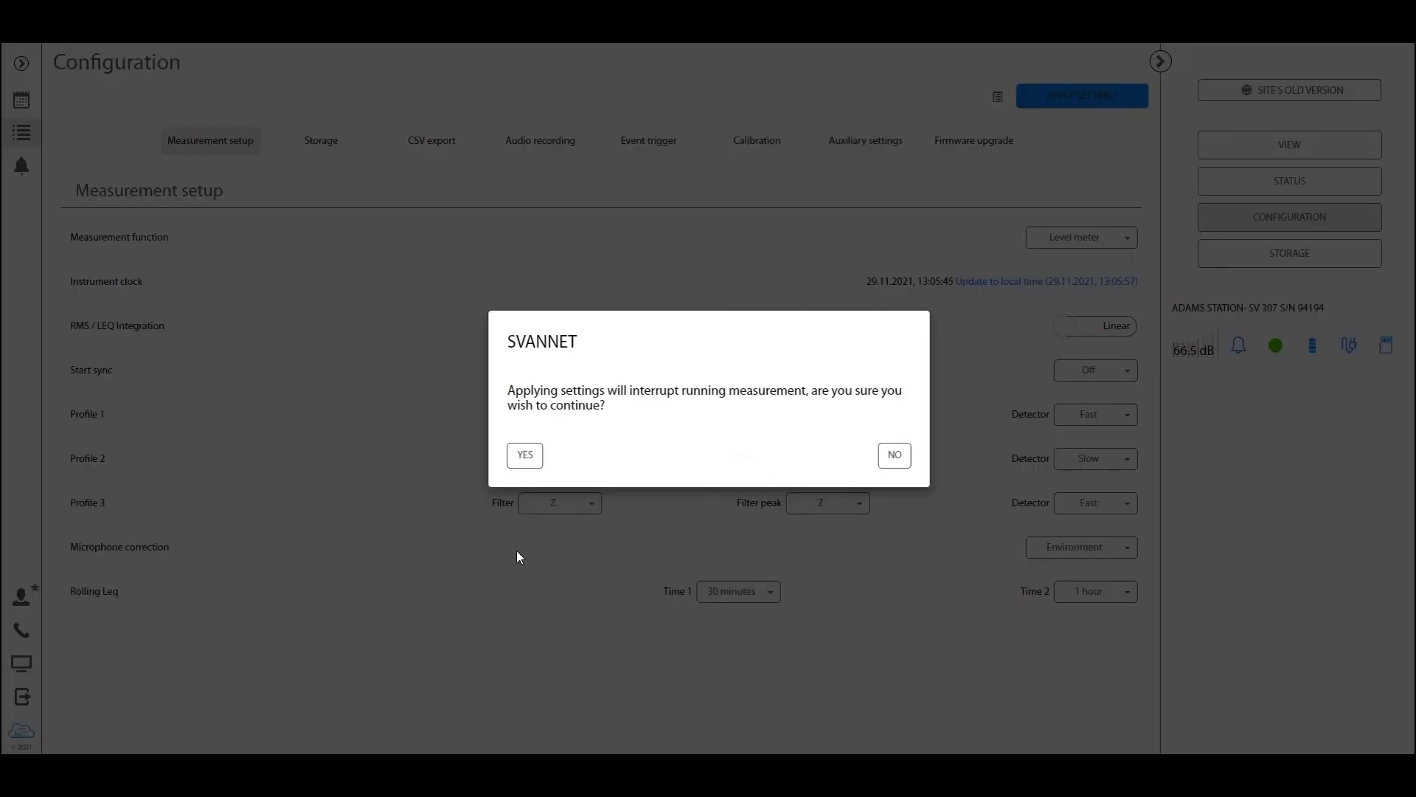
left_click(516, 459)
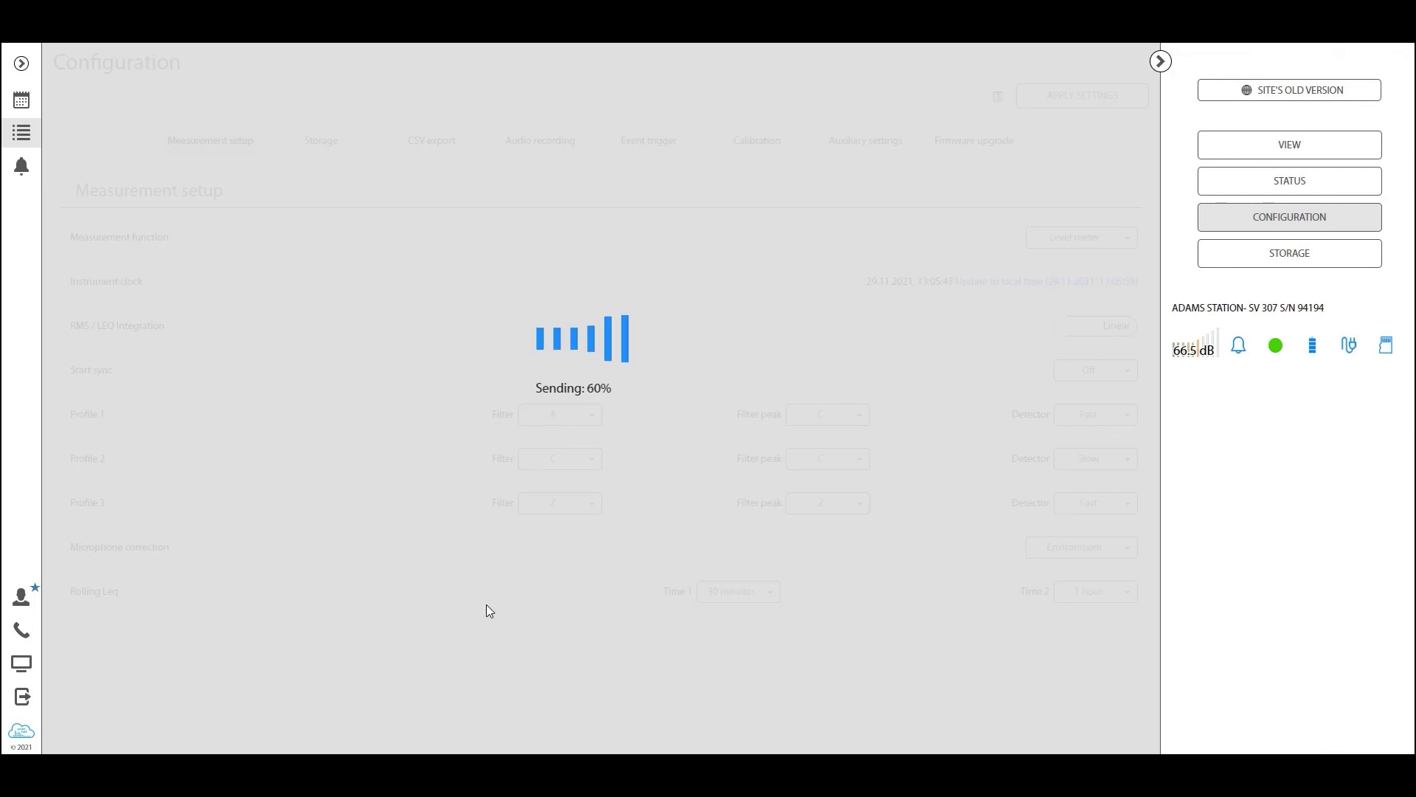